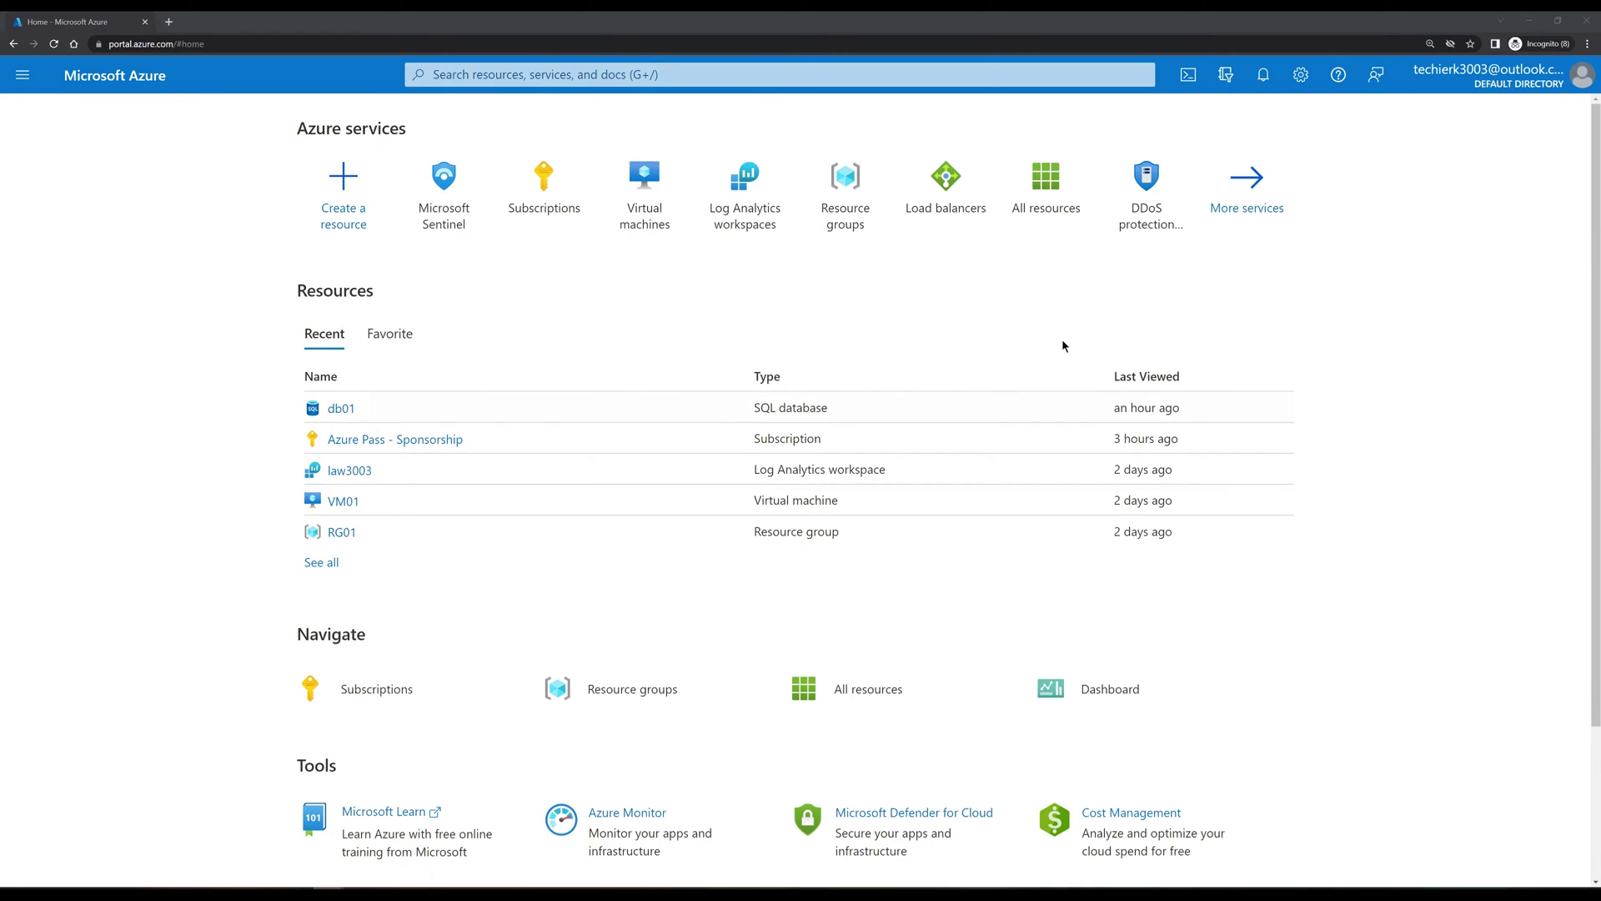
Step: Open Microsoft Sentinel from the Azure services on the home page
{"action": "left_click", "coordinate": [465, 219]}
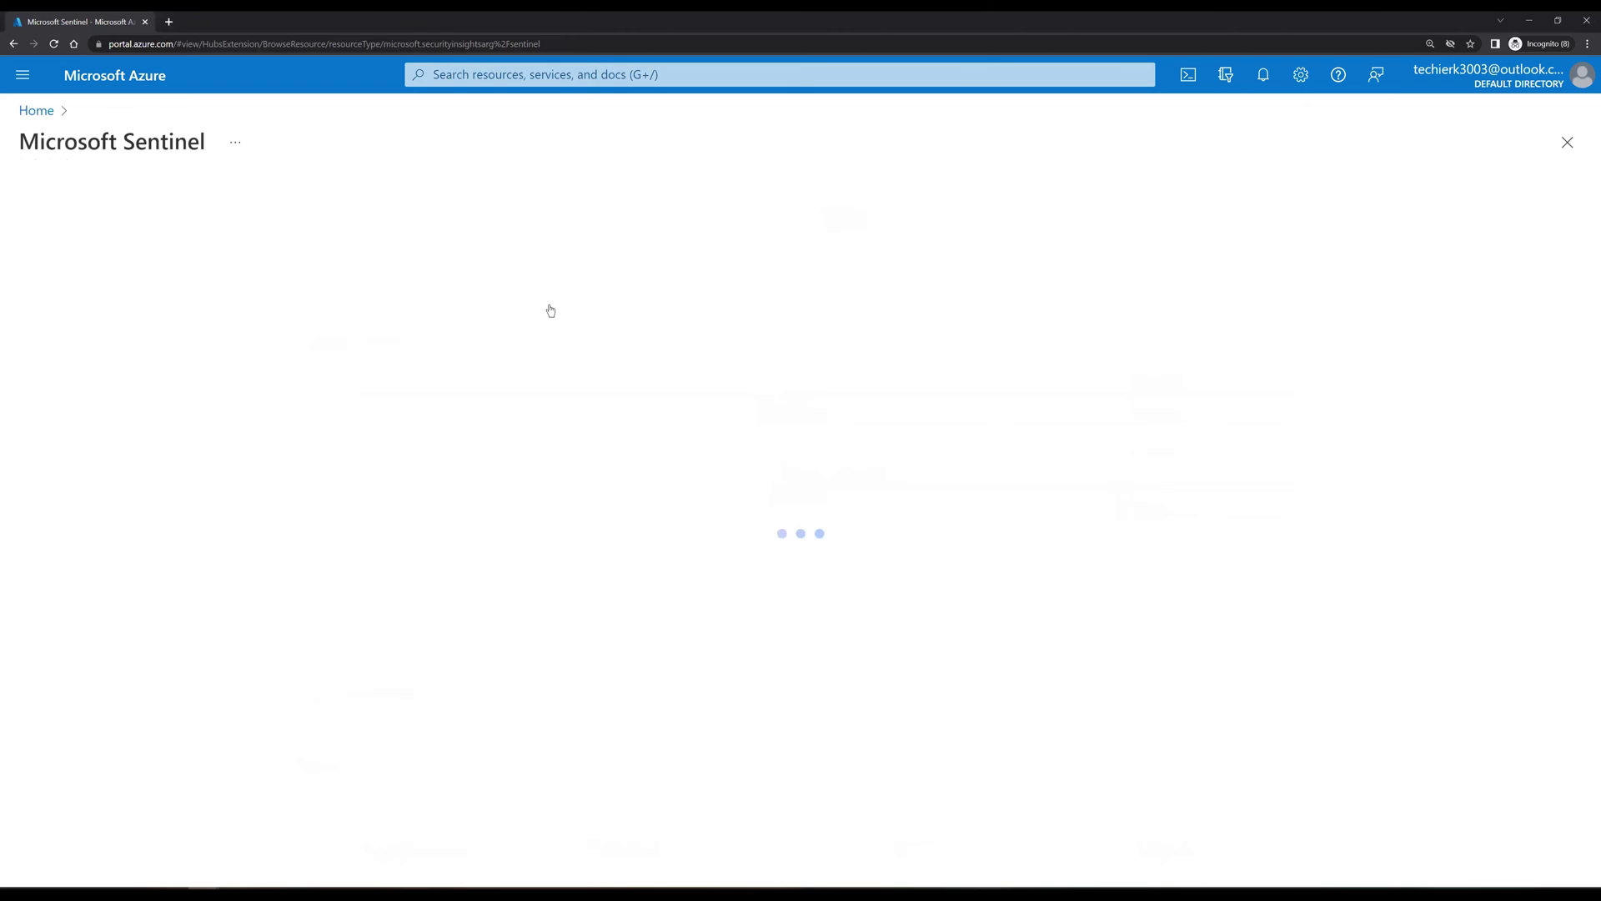
Step: Open the law3003 workspace and review its overview of incidents, connectors and analytics rules
{"action": "left_click", "coordinate": [83, 347]}
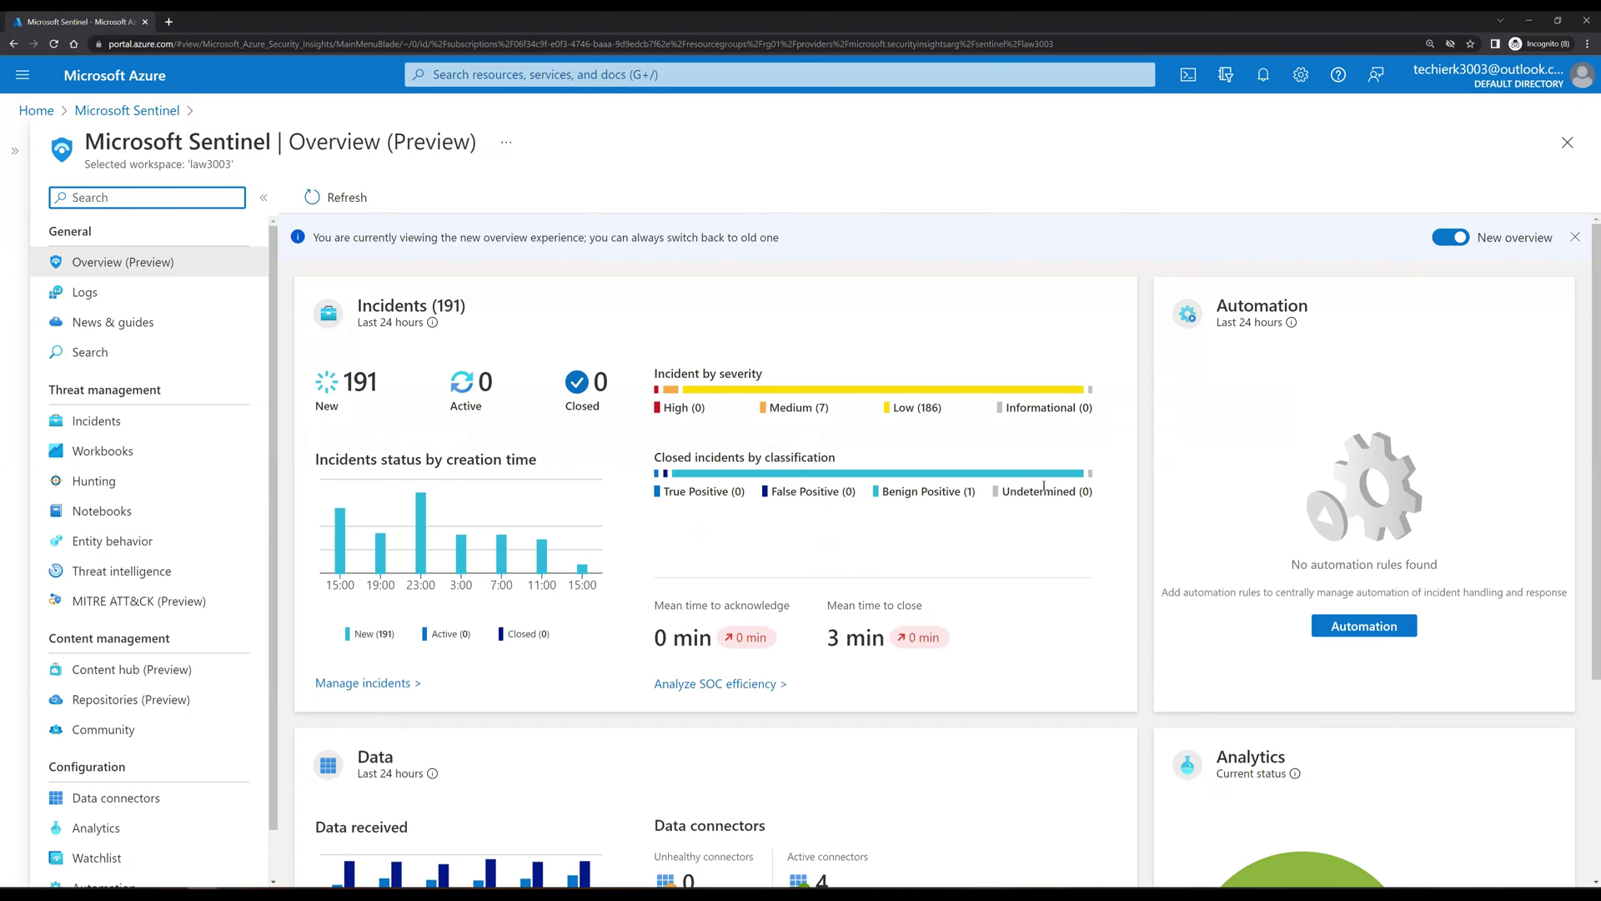
{"action": "scroll", "coordinate": [1043, 485], "scroll_direction": "down", "scroll_amount": 2}
{"action": "scroll", "coordinate": [1043, 485], "scroll_direction": "down", "scroll_amount": 1}
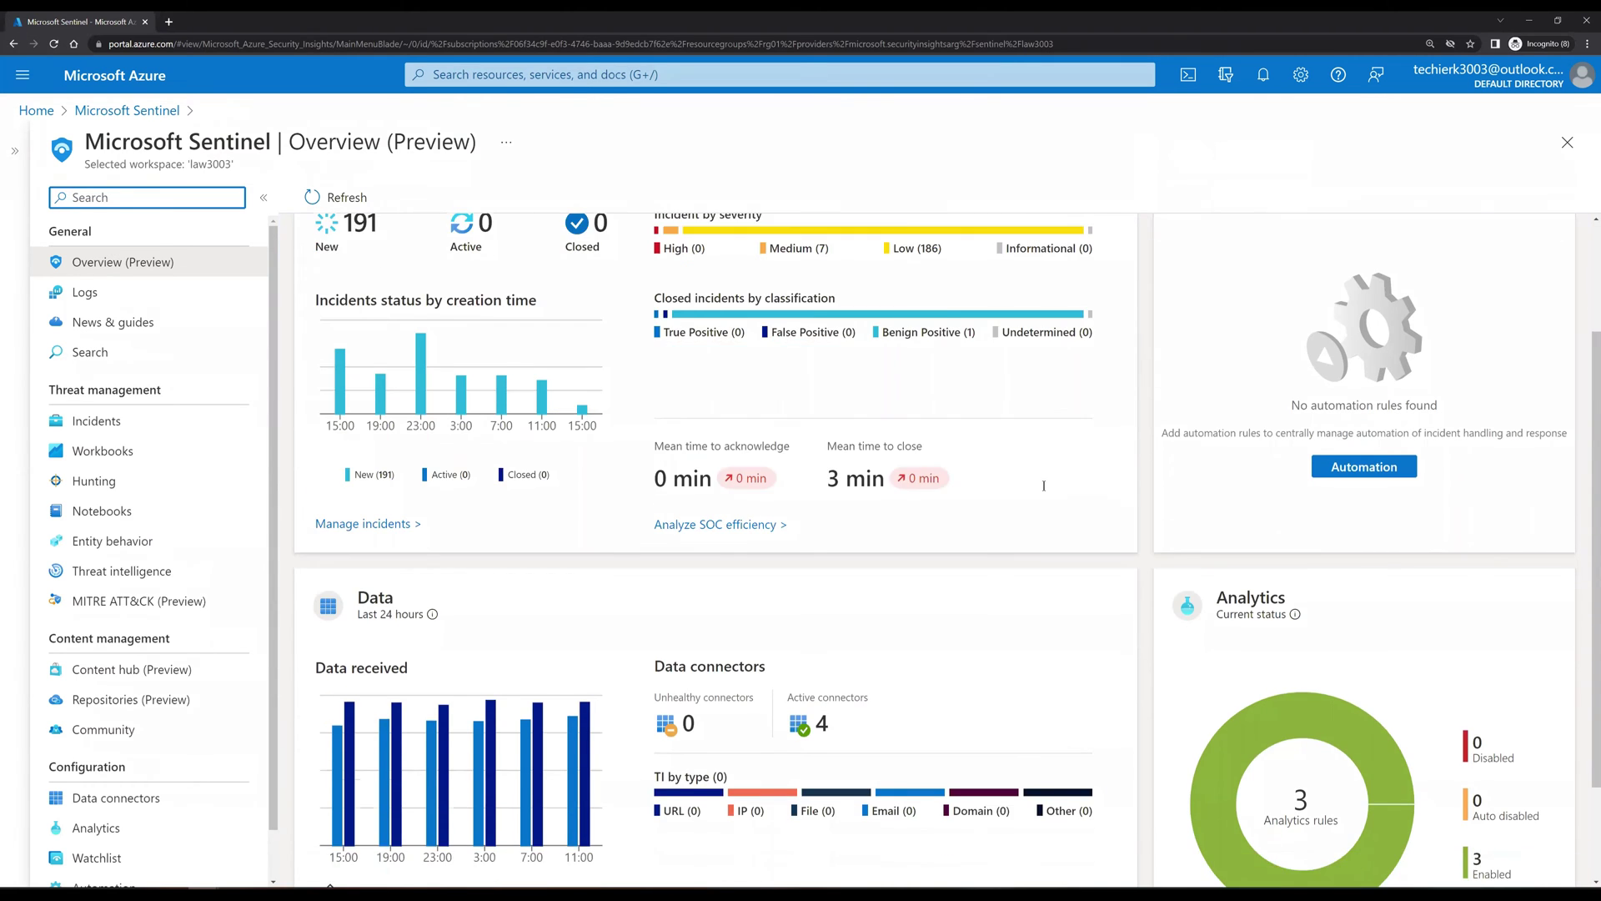
{"action": "scroll", "coordinate": [1043, 486], "scroll_direction": "up", "scroll_amount": 3}
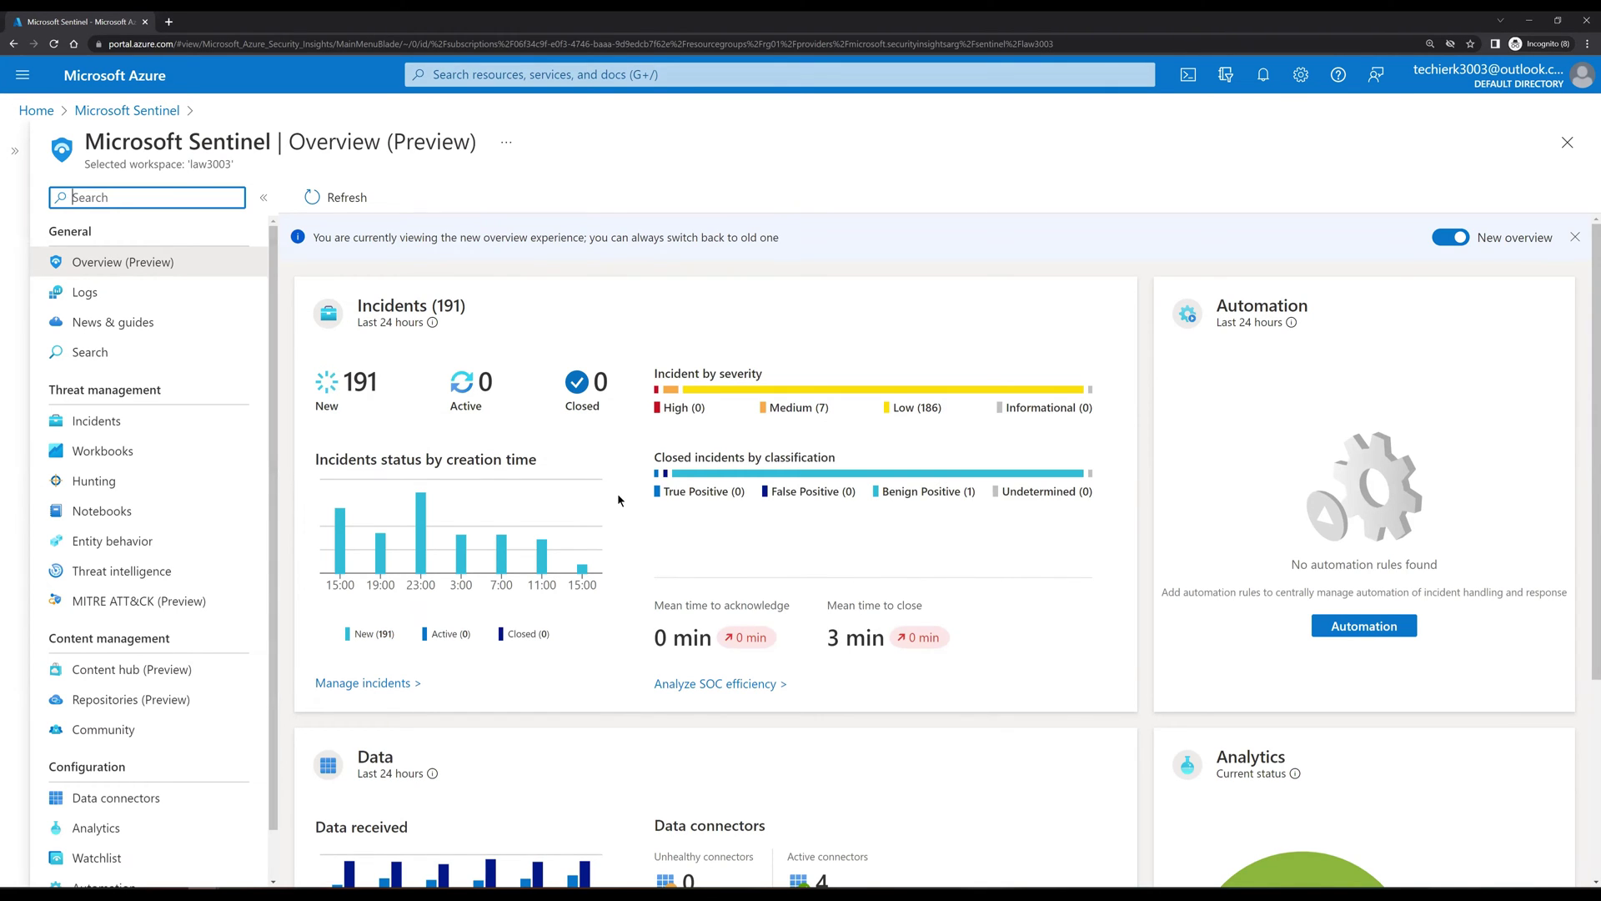
{"action": "scroll", "coordinate": [618, 496], "scroll_direction": "down", "scroll_amount": 3}
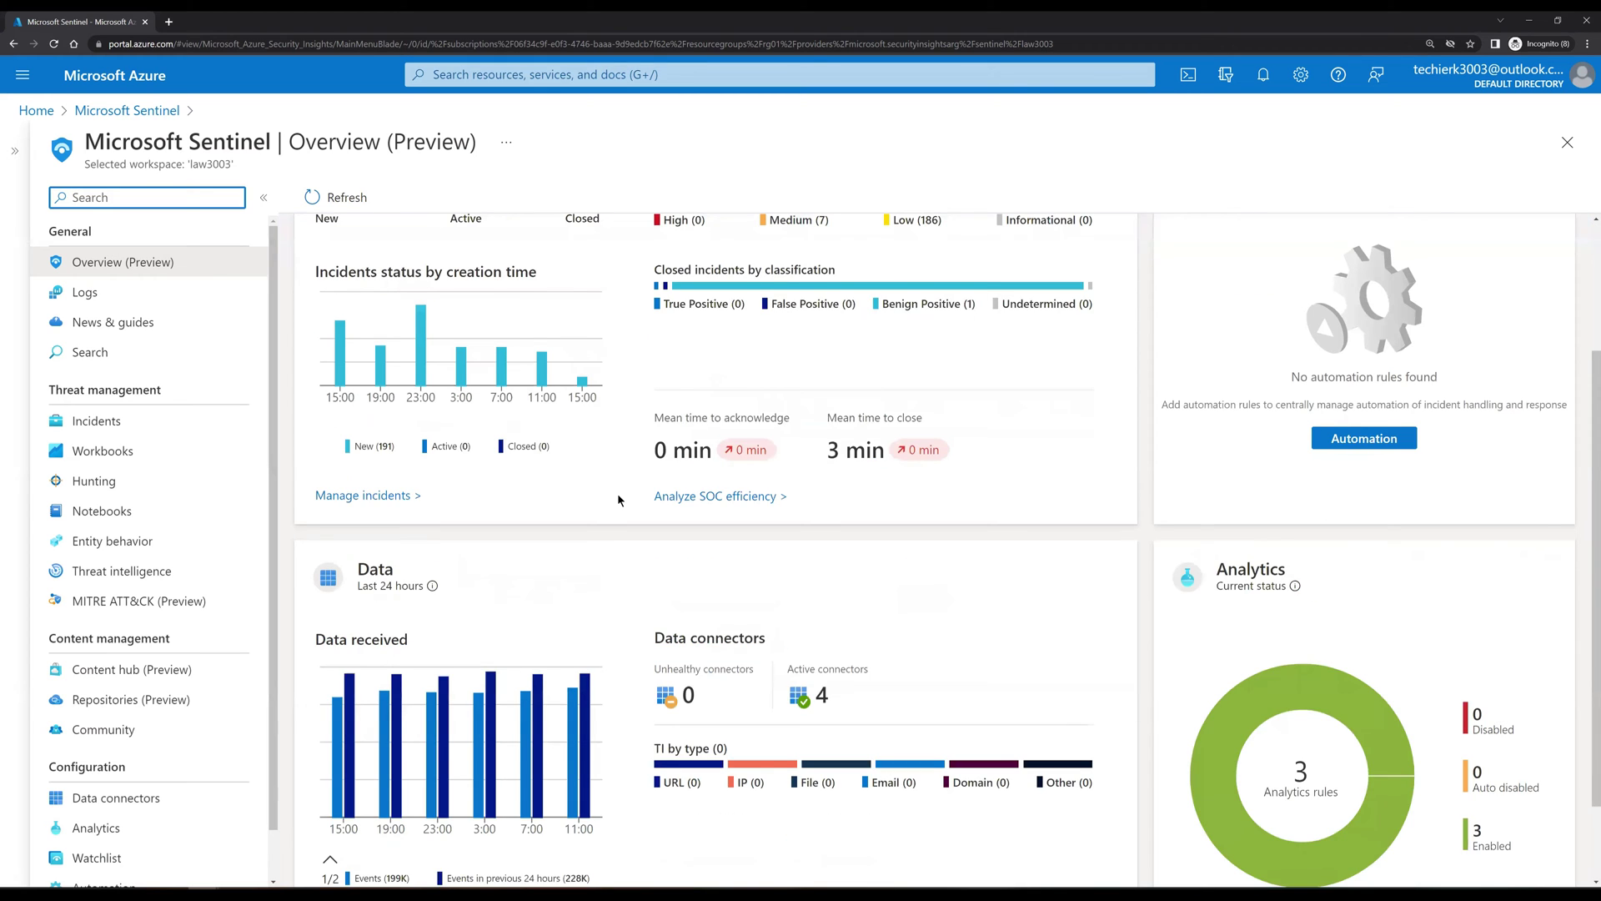
{"action": "scroll", "coordinate": [618, 497], "scroll_direction": "down", "scroll_amount": 2}
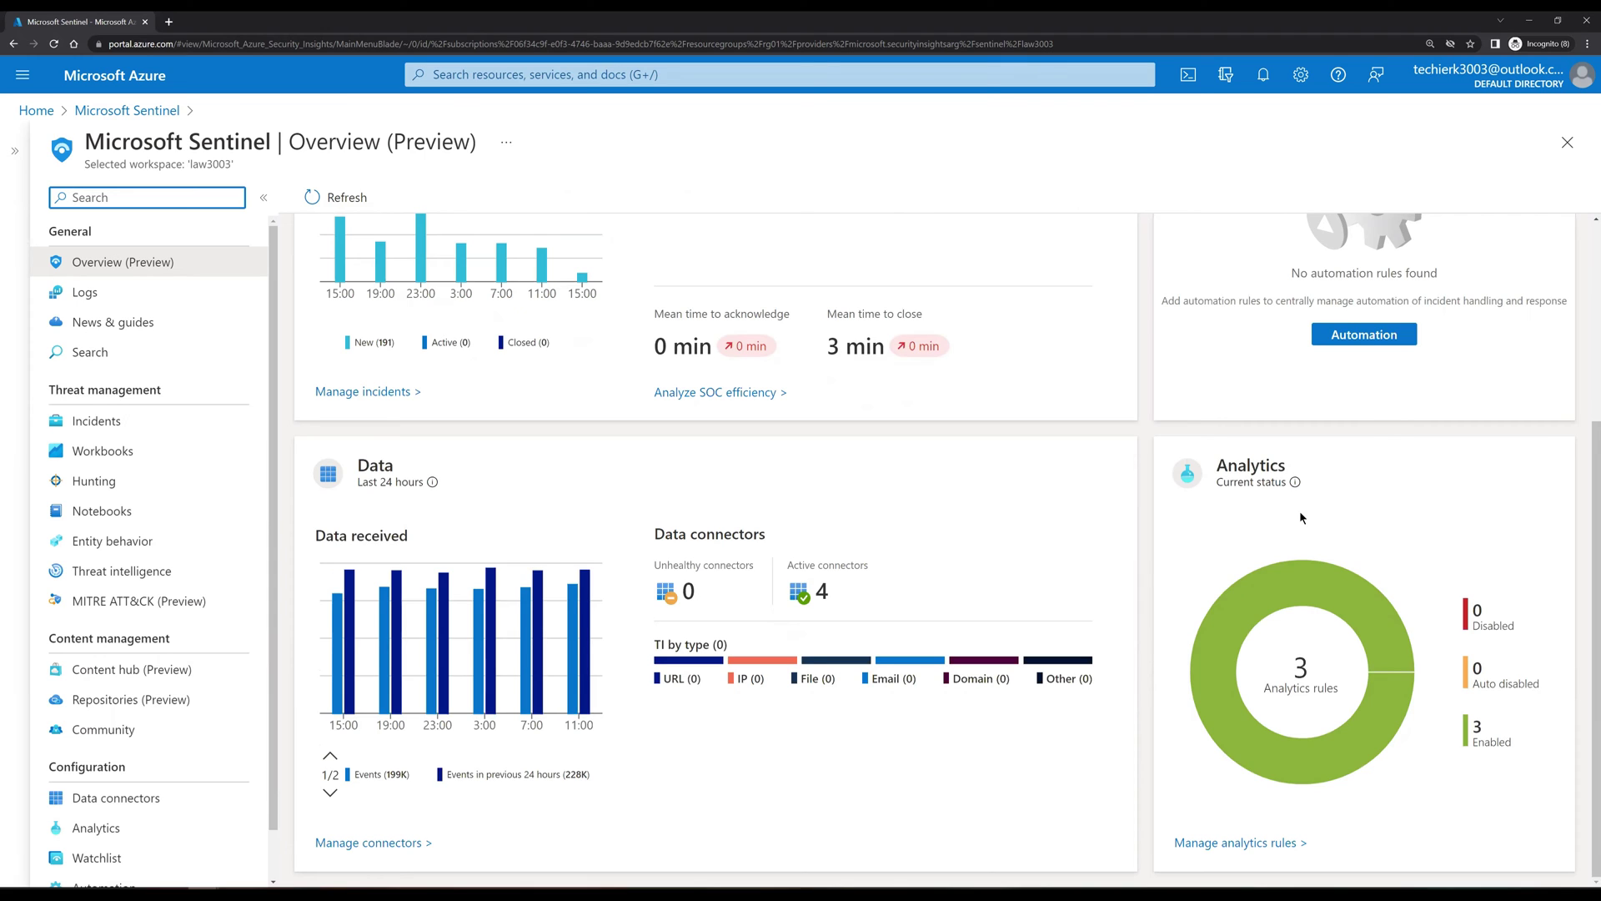
Step: Go to Incidents and open the details of incident 249 'Signinlogs'
{"action": "left_click", "coordinate": [90, 422]}
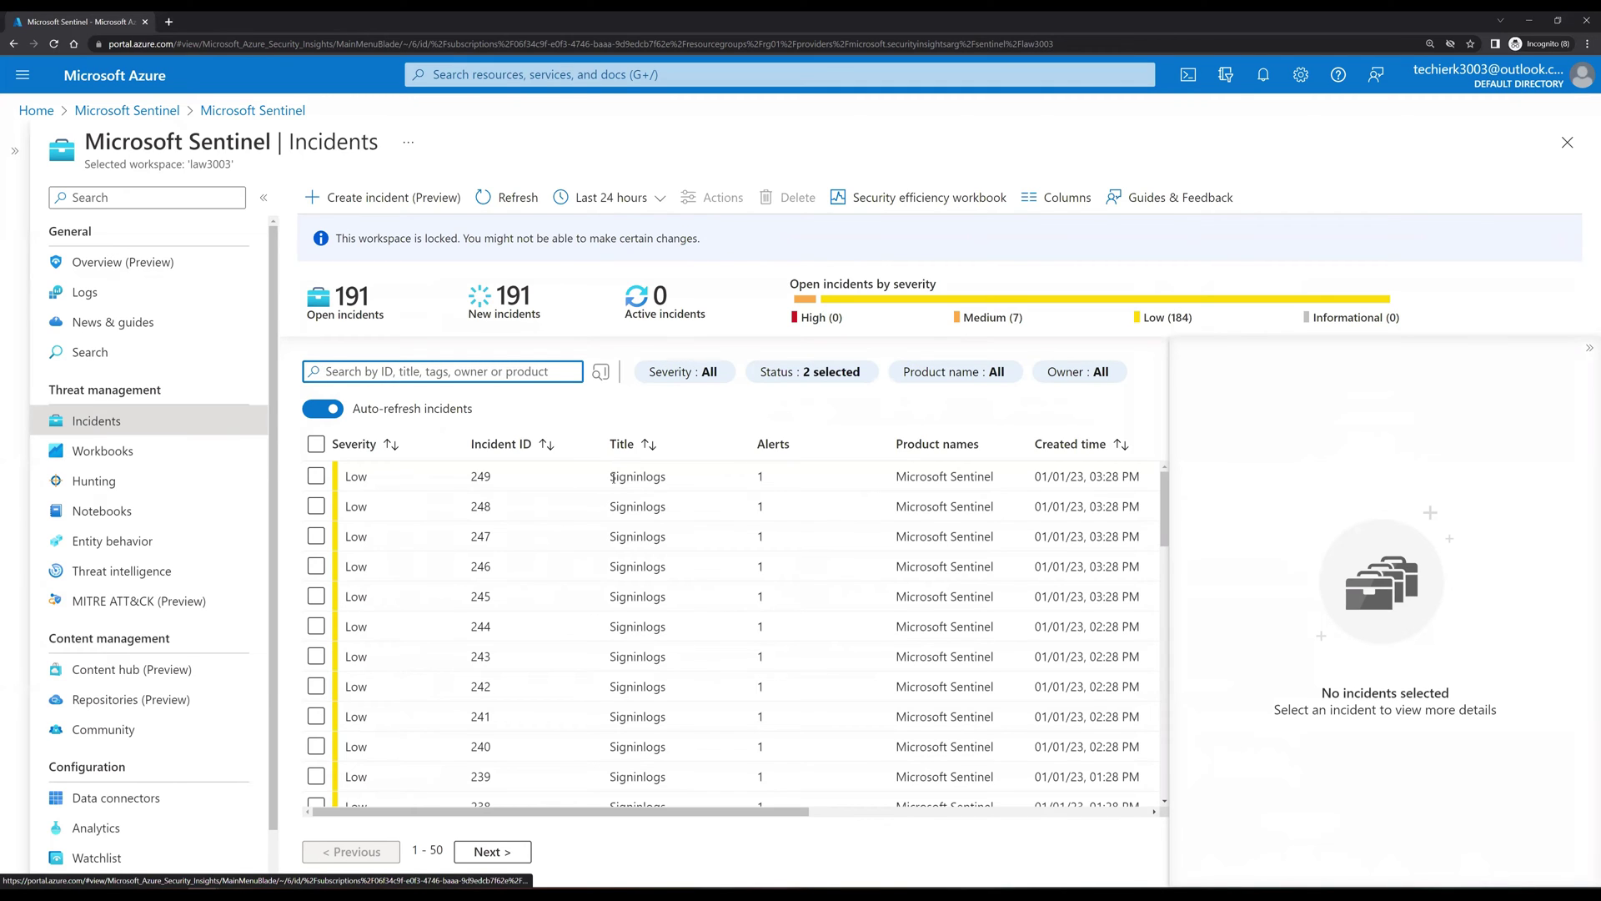
{"action": "left_click", "coordinate": [427, 475]}
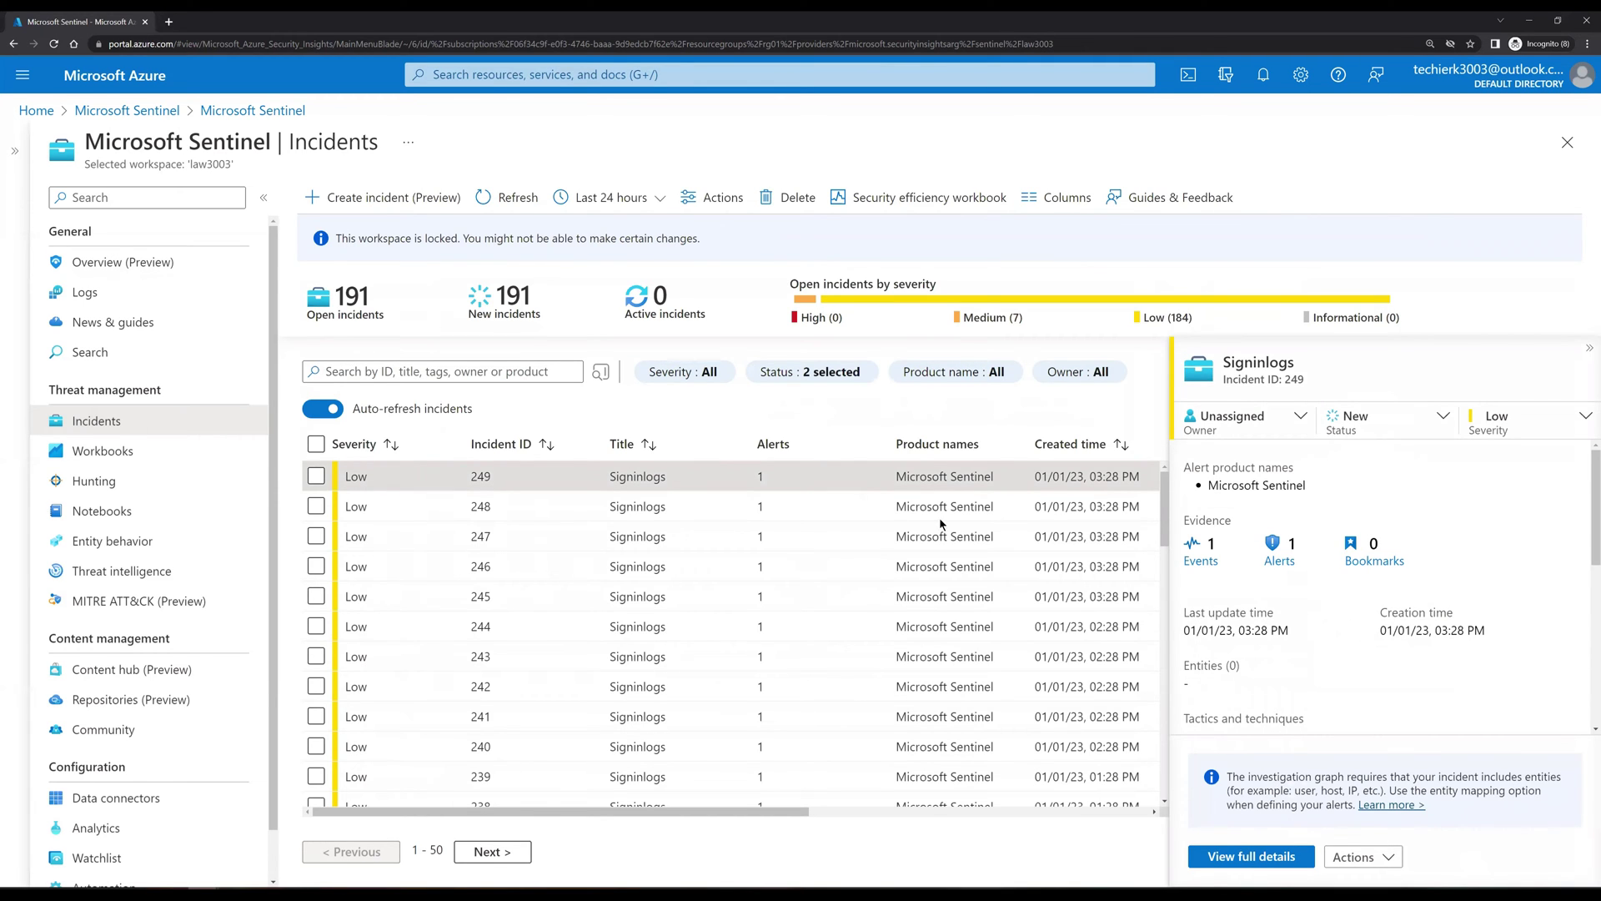
Step: Make tu03 the owner of incident 249
{"action": "left_click", "coordinate": [1281, 429]}
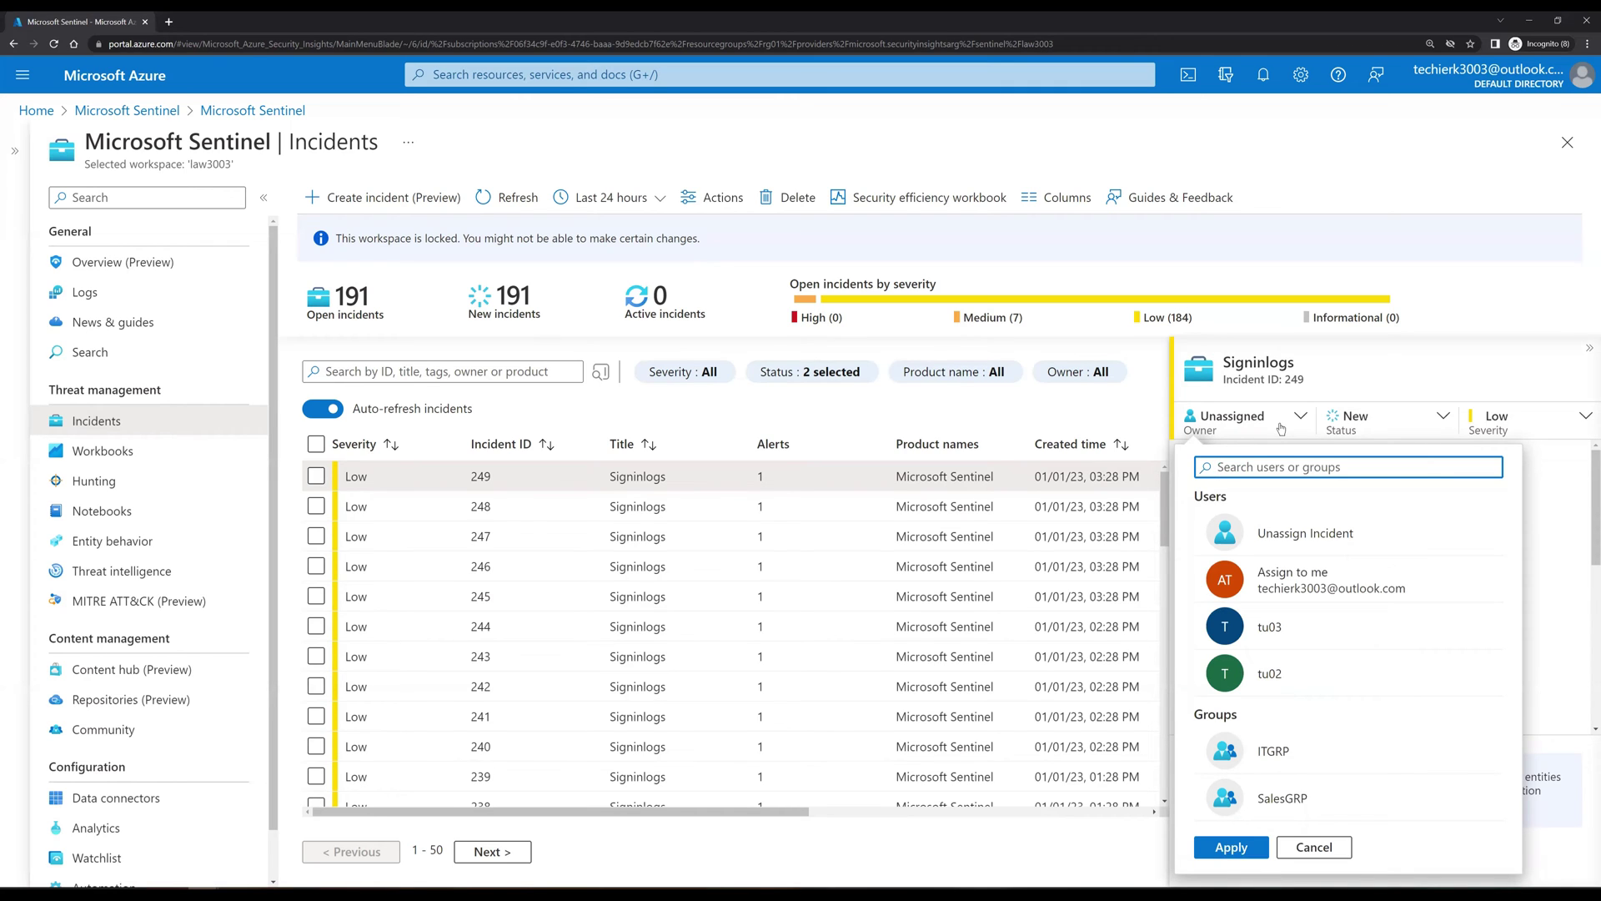
{"action": "left_click", "coordinate": [1280, 629]}
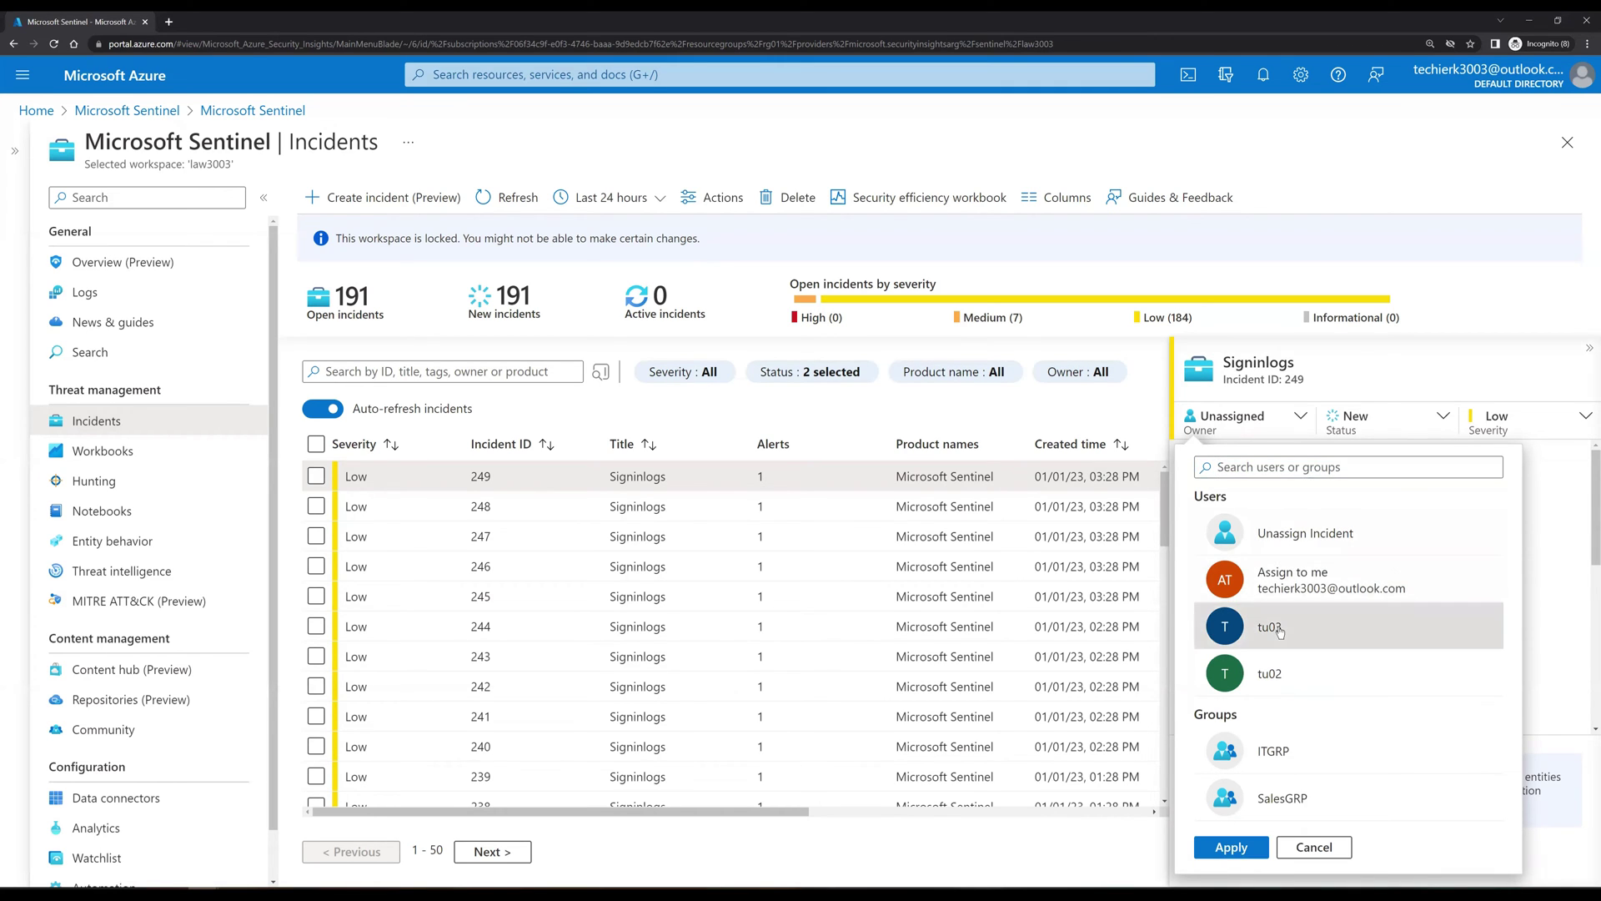
{"action": "left_click", "coordinate": [1231, 846]}
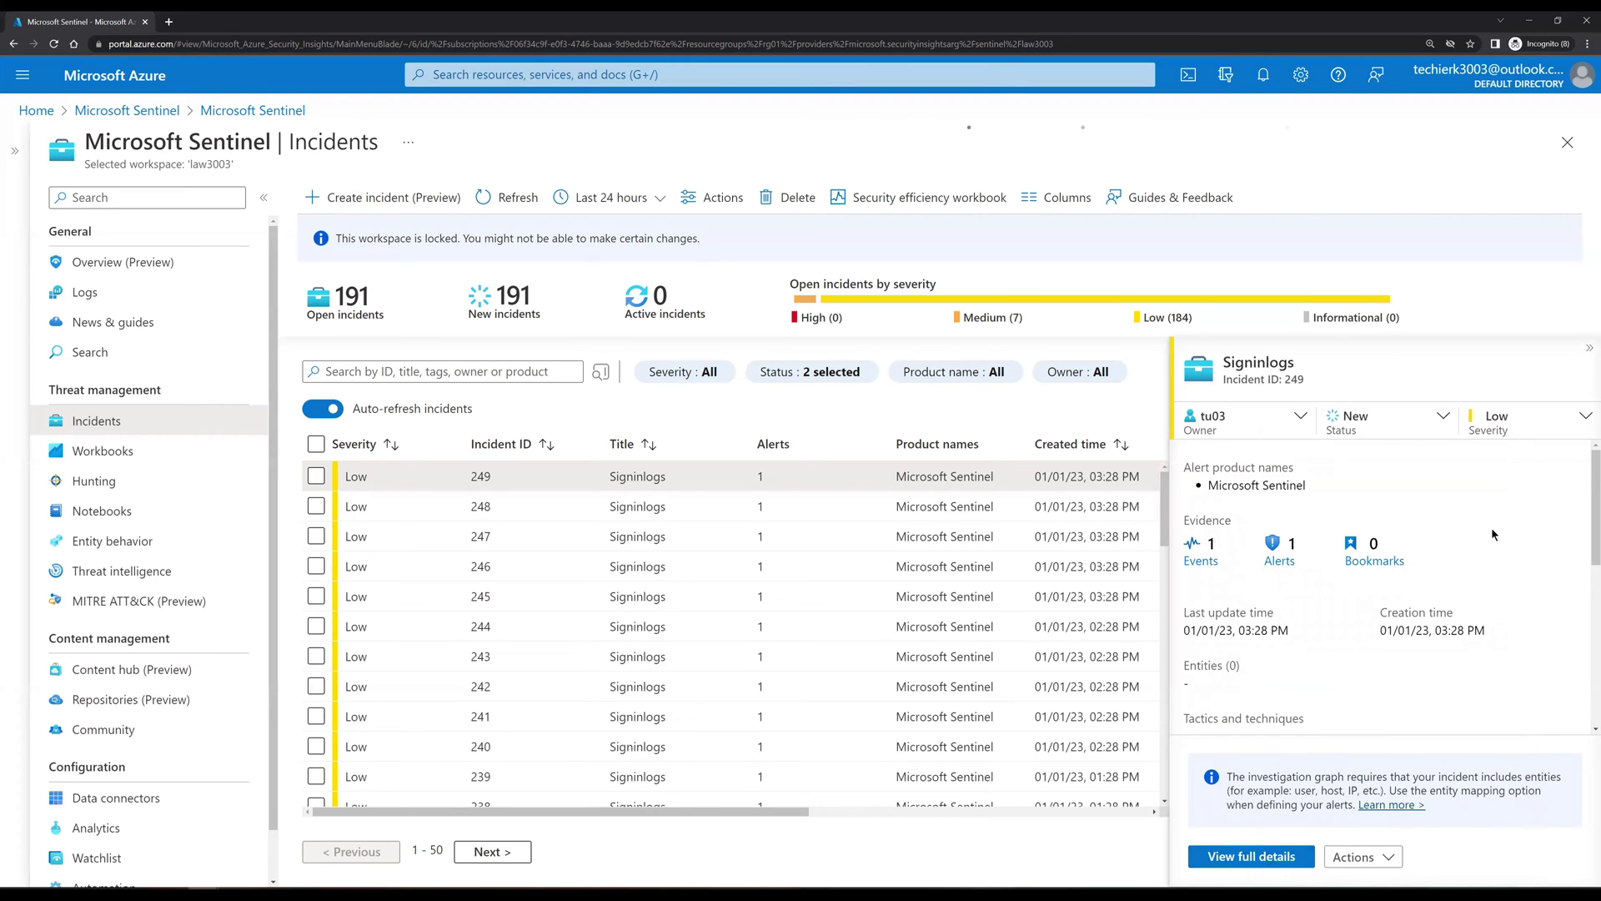
{"action": "left_click", "coordinate": [1392, 431]}
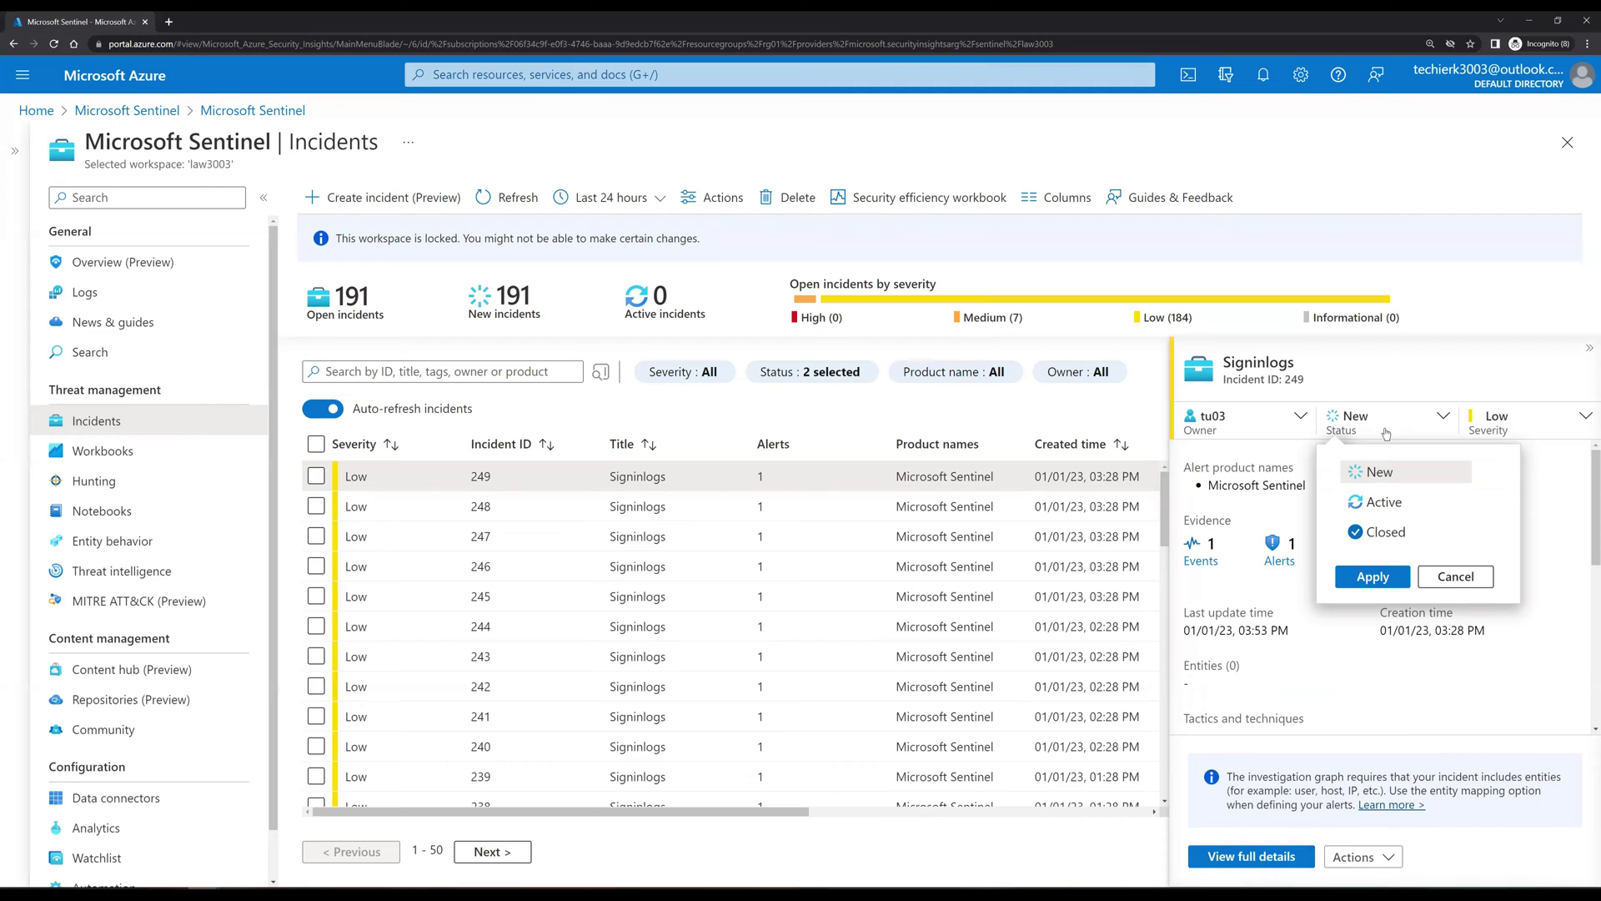
Step: Raise incident 249's severity from Low to High
{"action": "left_click", "coordinate": [1455, 576]}
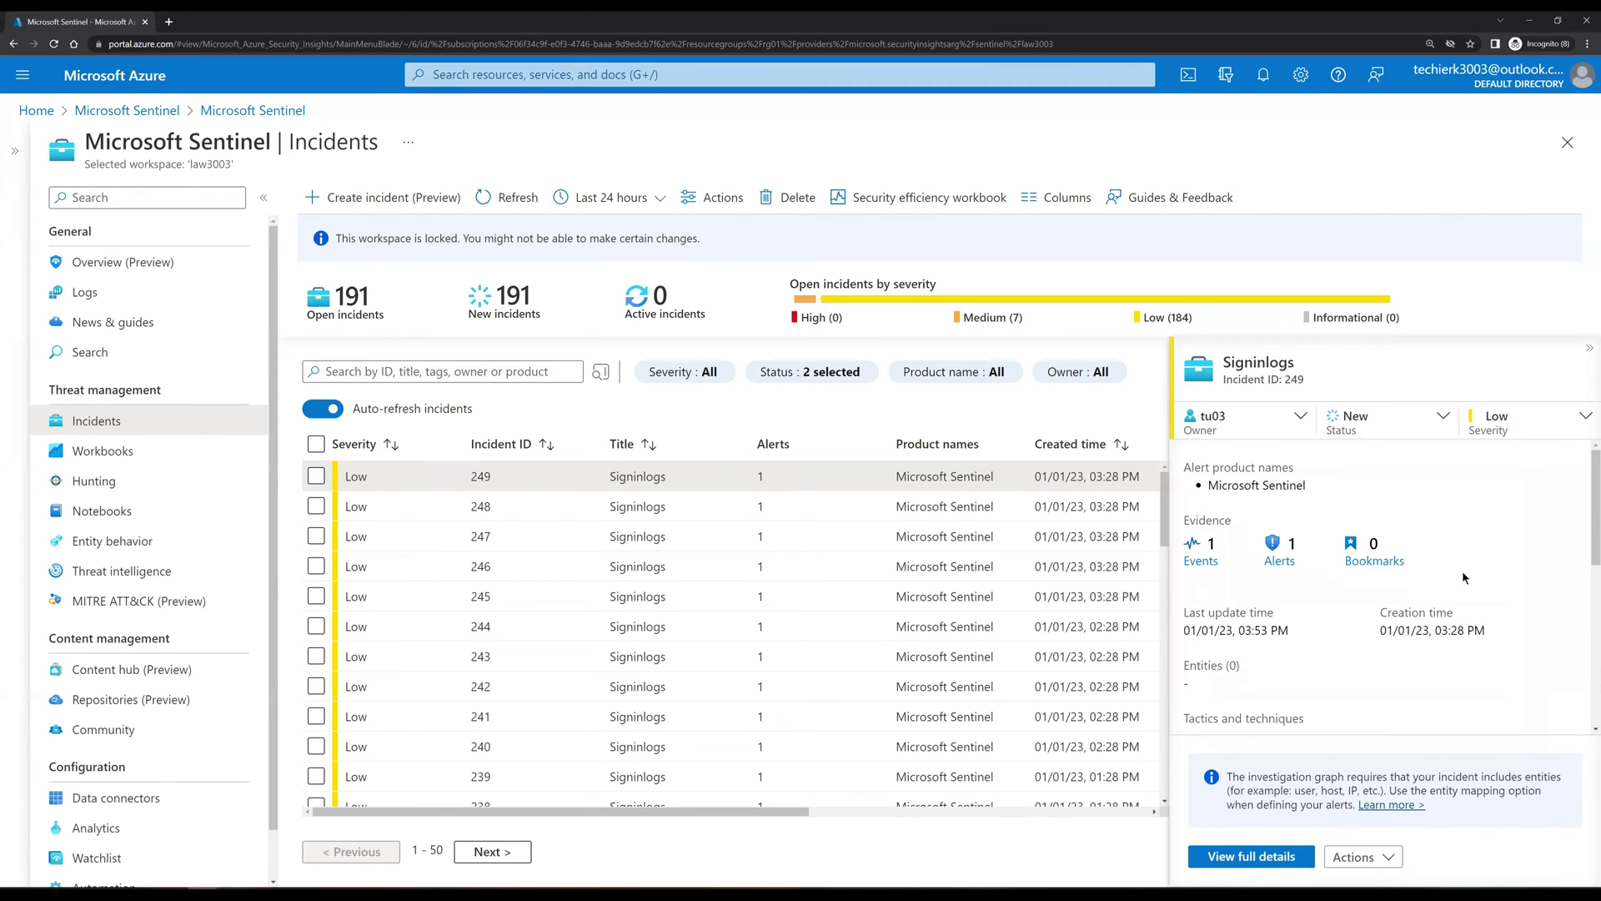
{"action": "left_click", "coordinate": [1543, 424]}
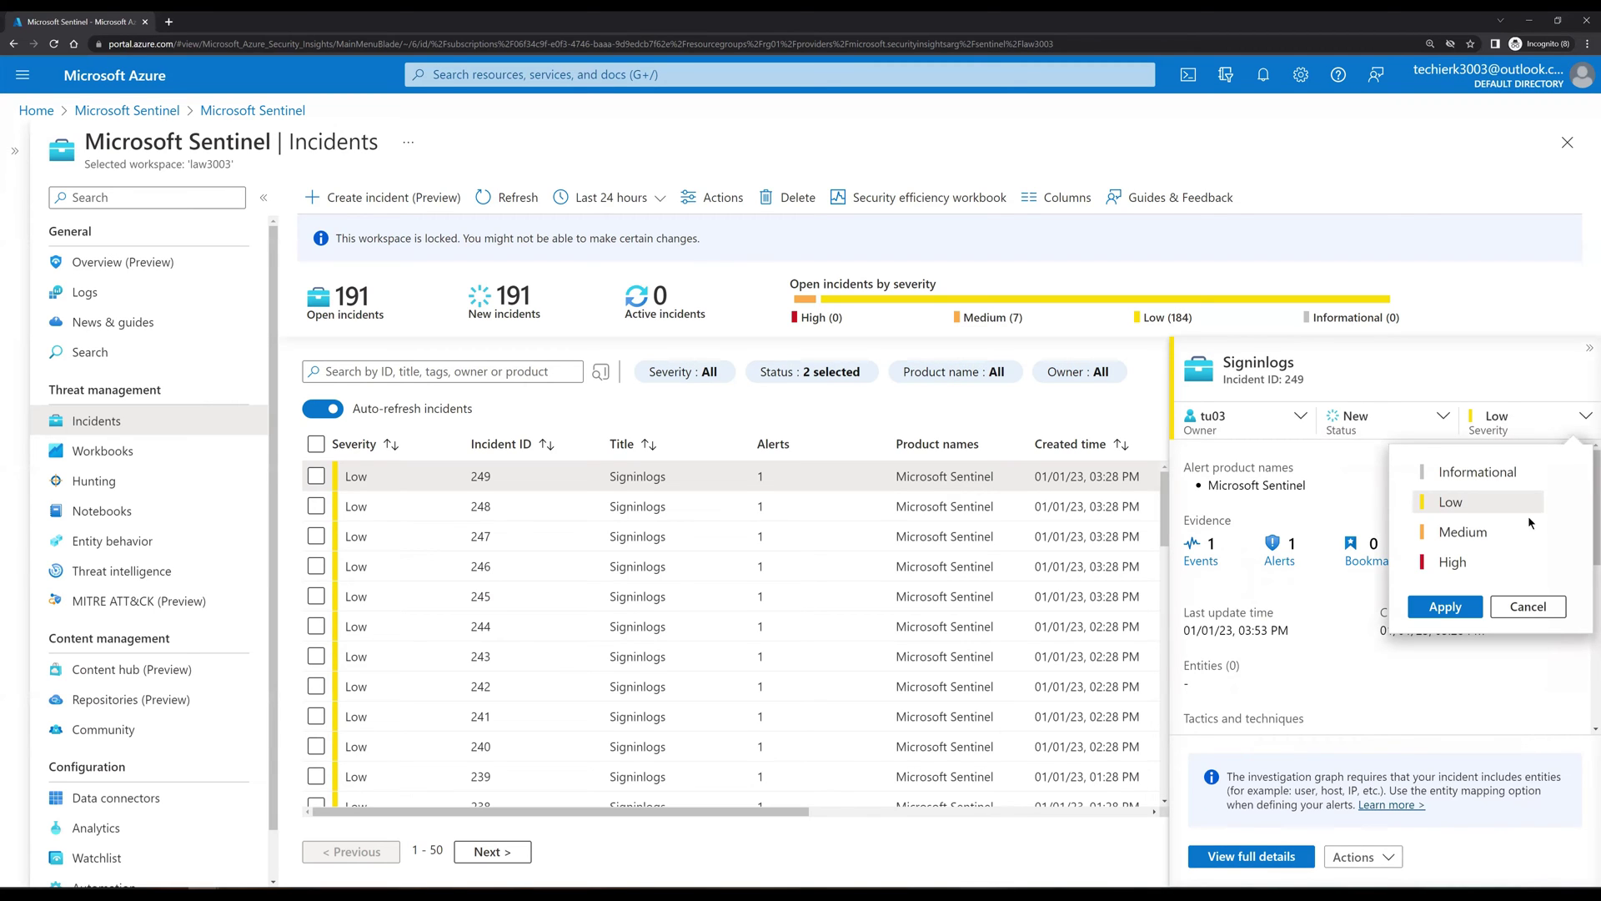
{"action": "left_click", "coordinate": [1453, 567]}
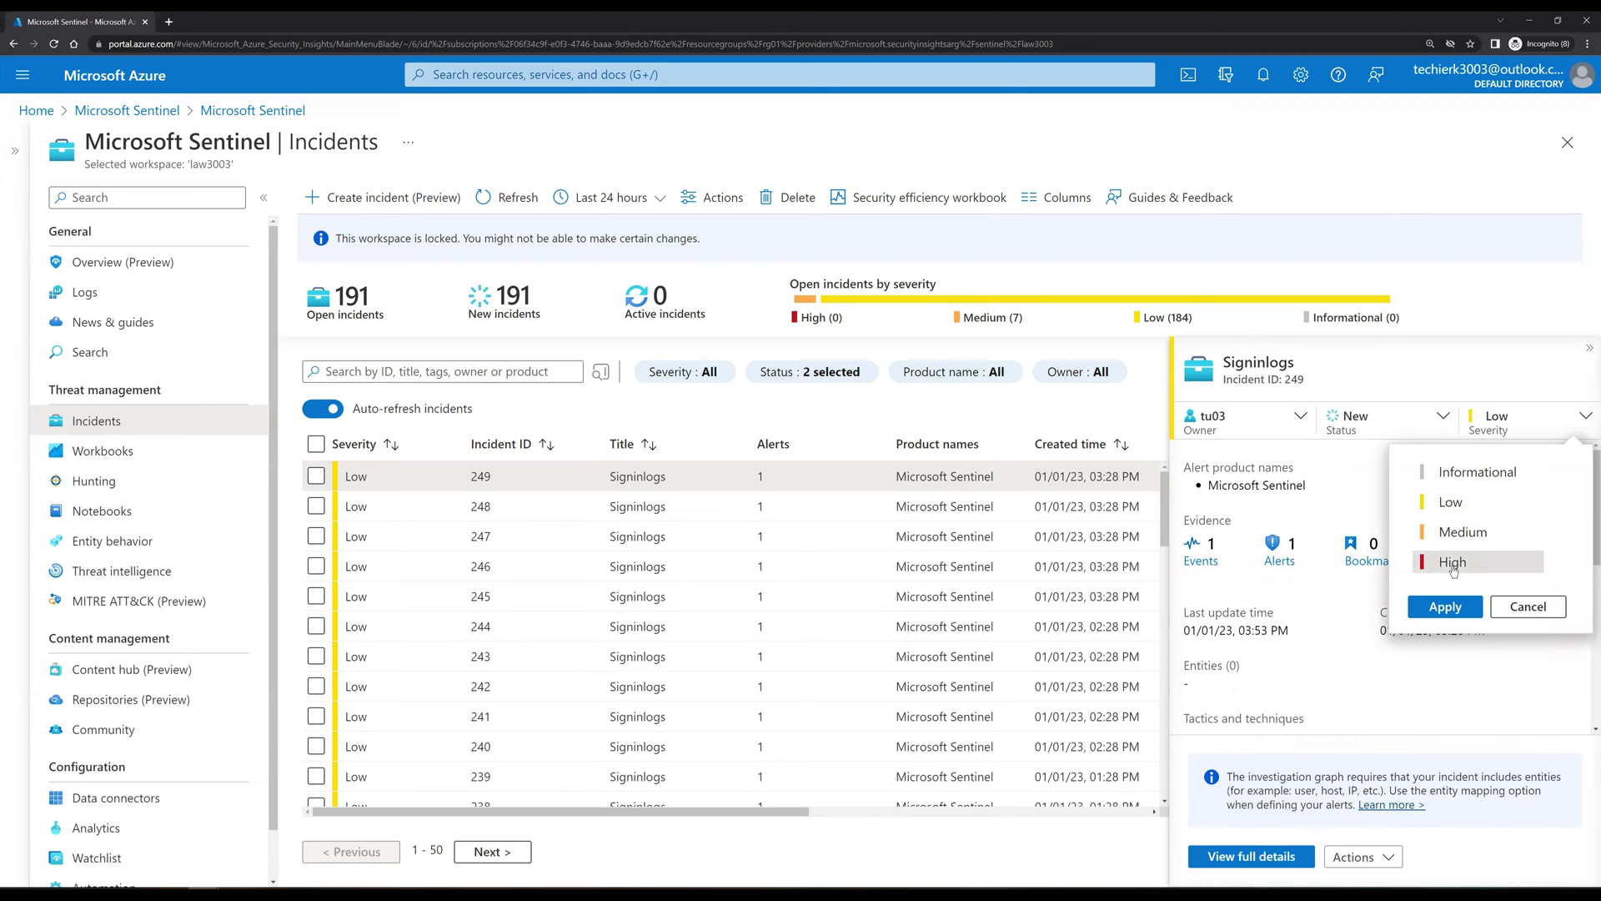
{"action": "left_click", "coordinate": [1442, 608]}
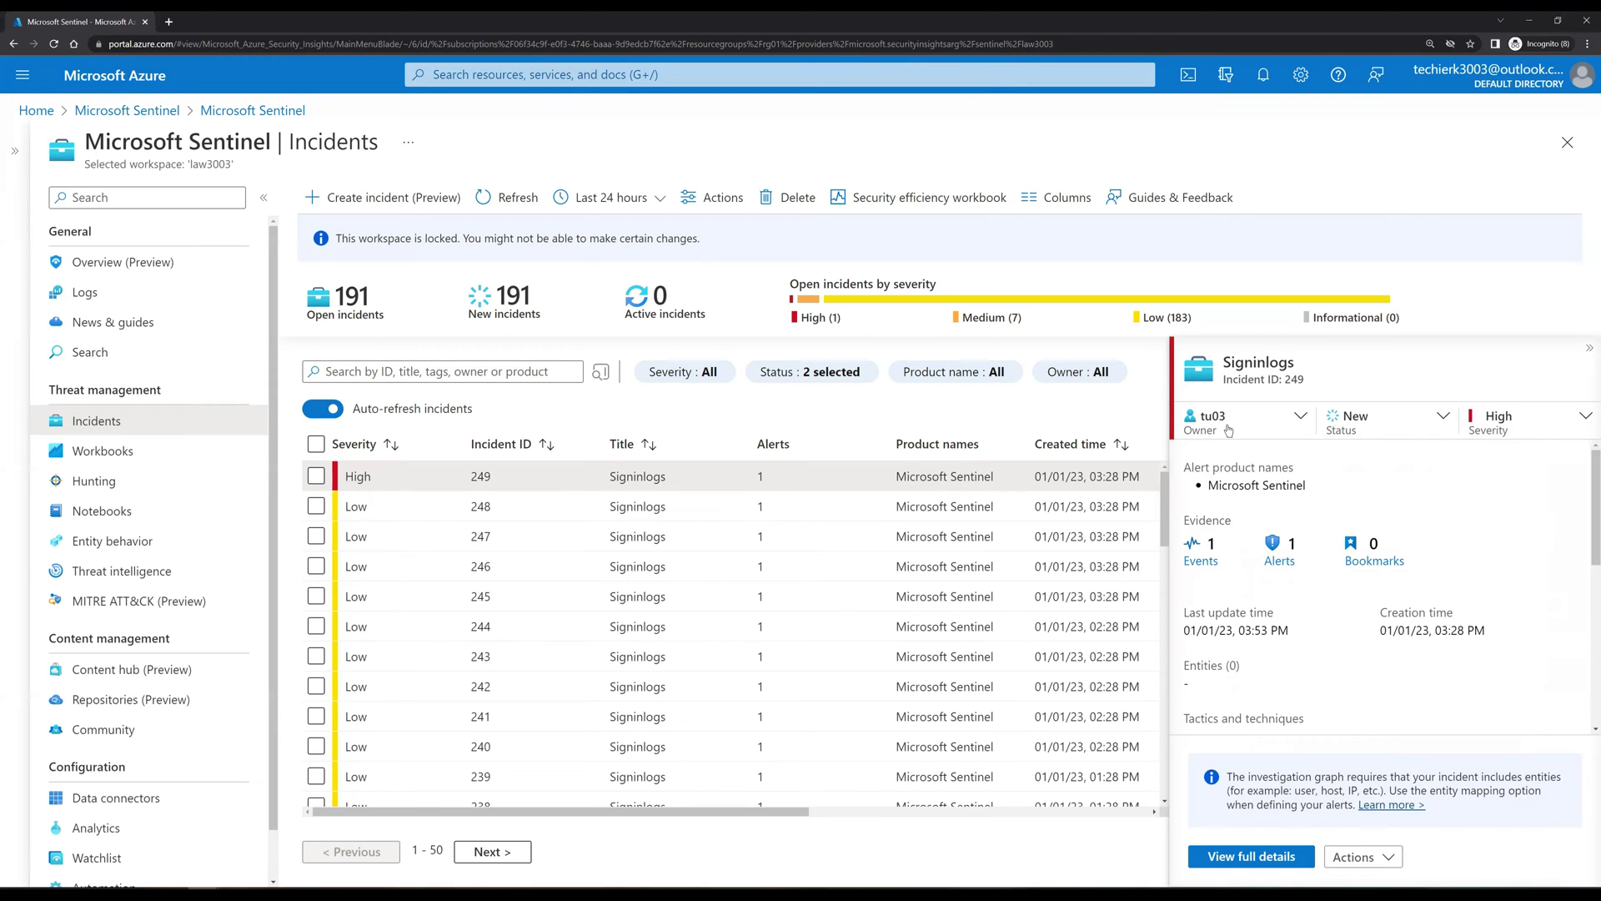
Step: Change incident 249's status from New to Active
{"action": "left_click", "coordinate": [1420, 430]}
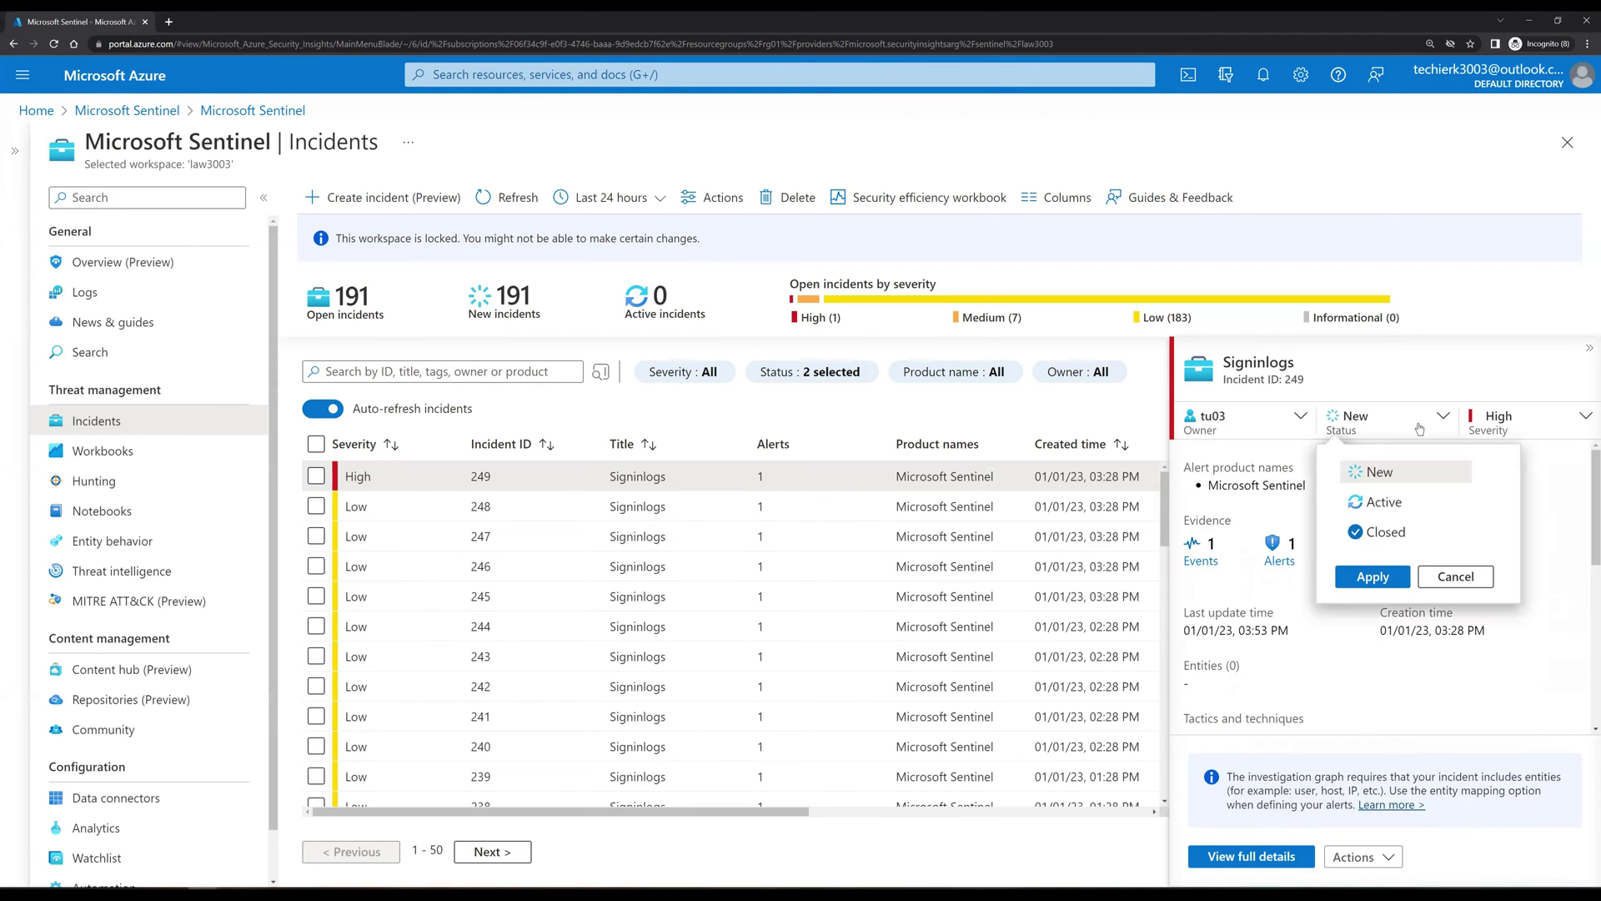
{"action": "left_click", "coordinate": [1377, 503]}
{"action": "left_click", "coordinate": [1380, 577]}
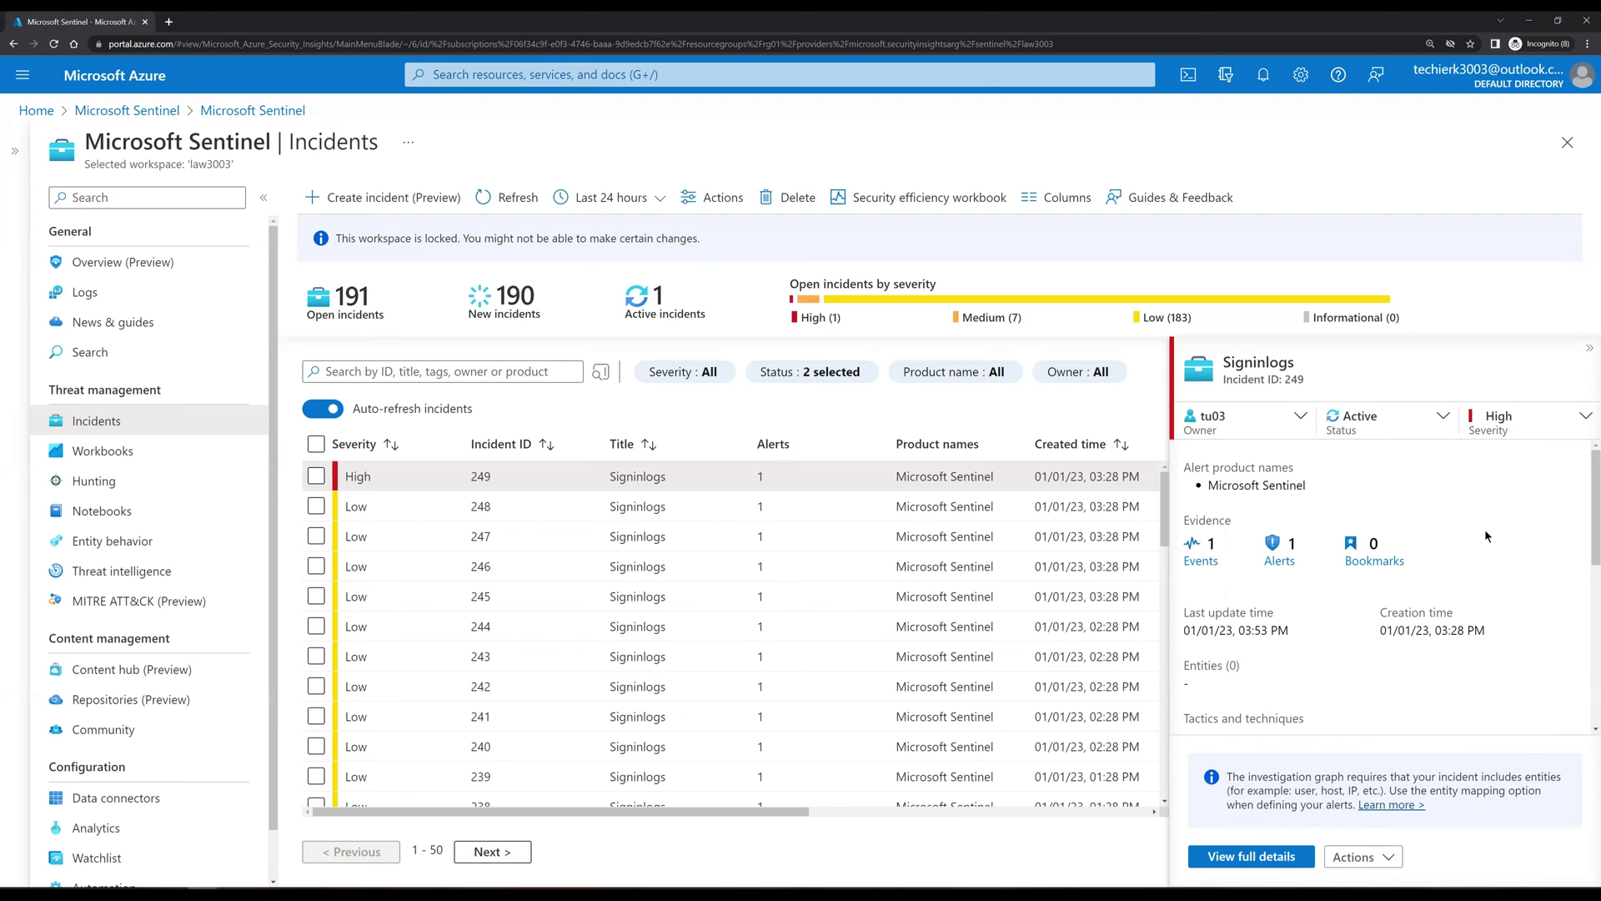
Step: Post the comment 'This is critical Event, please check.' on incident 249
{"action": "scroll", "coordinate": [1474, 565], "scroll_direction": "down", "scroll_amount": 2}
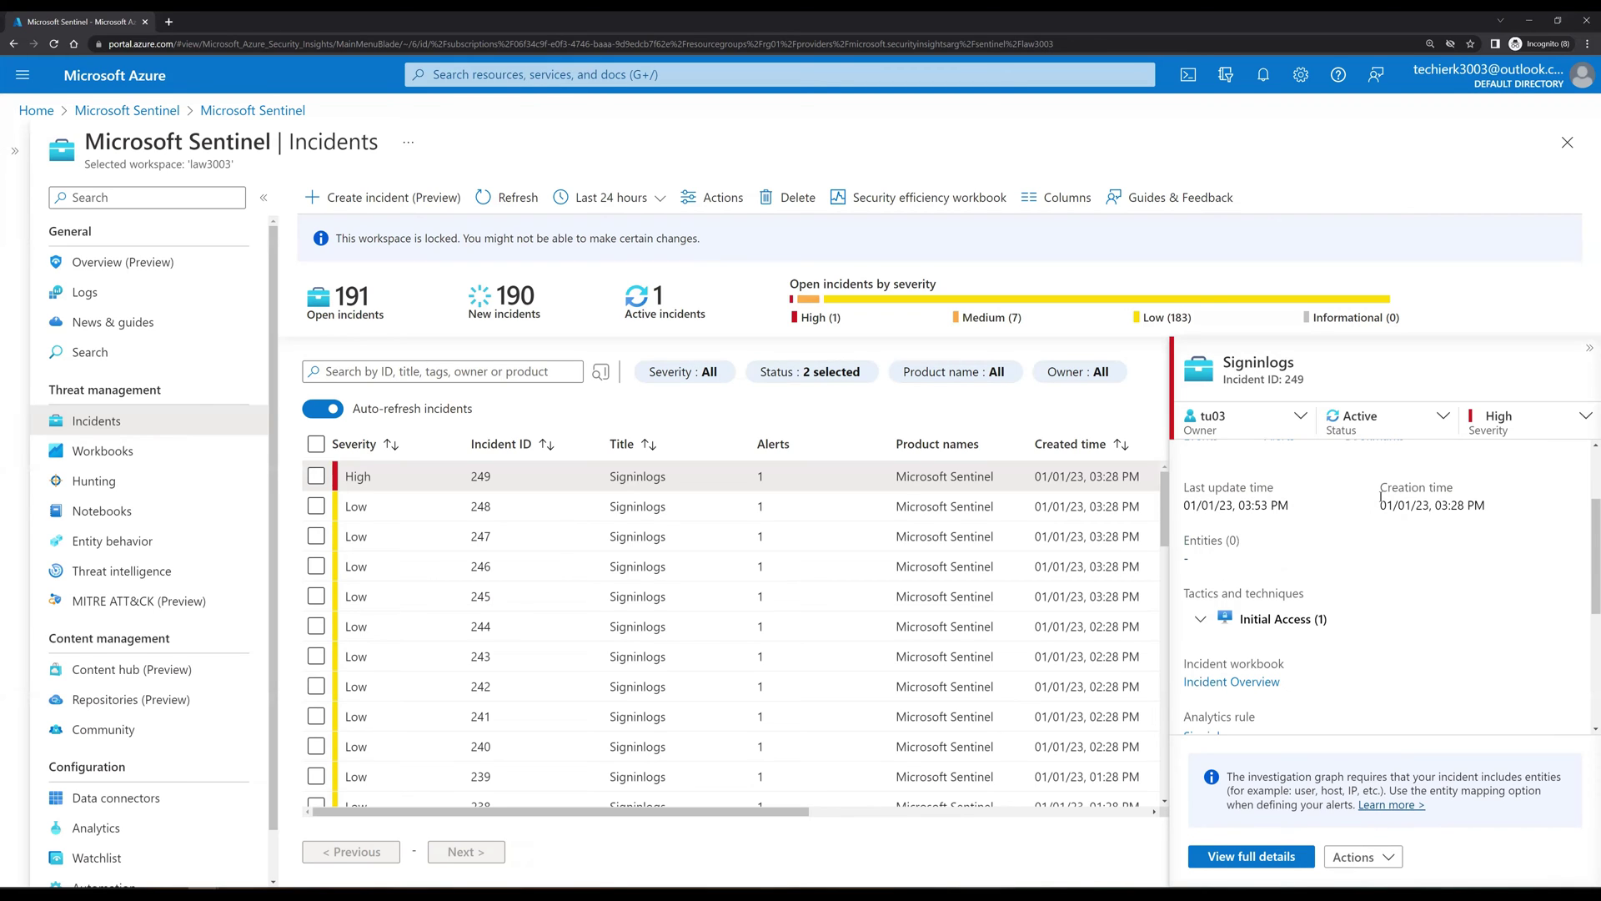
{"action": "scroll", "coordinate": [1381, 498], "scroll_direction": "down", "scroll_amount": 3}
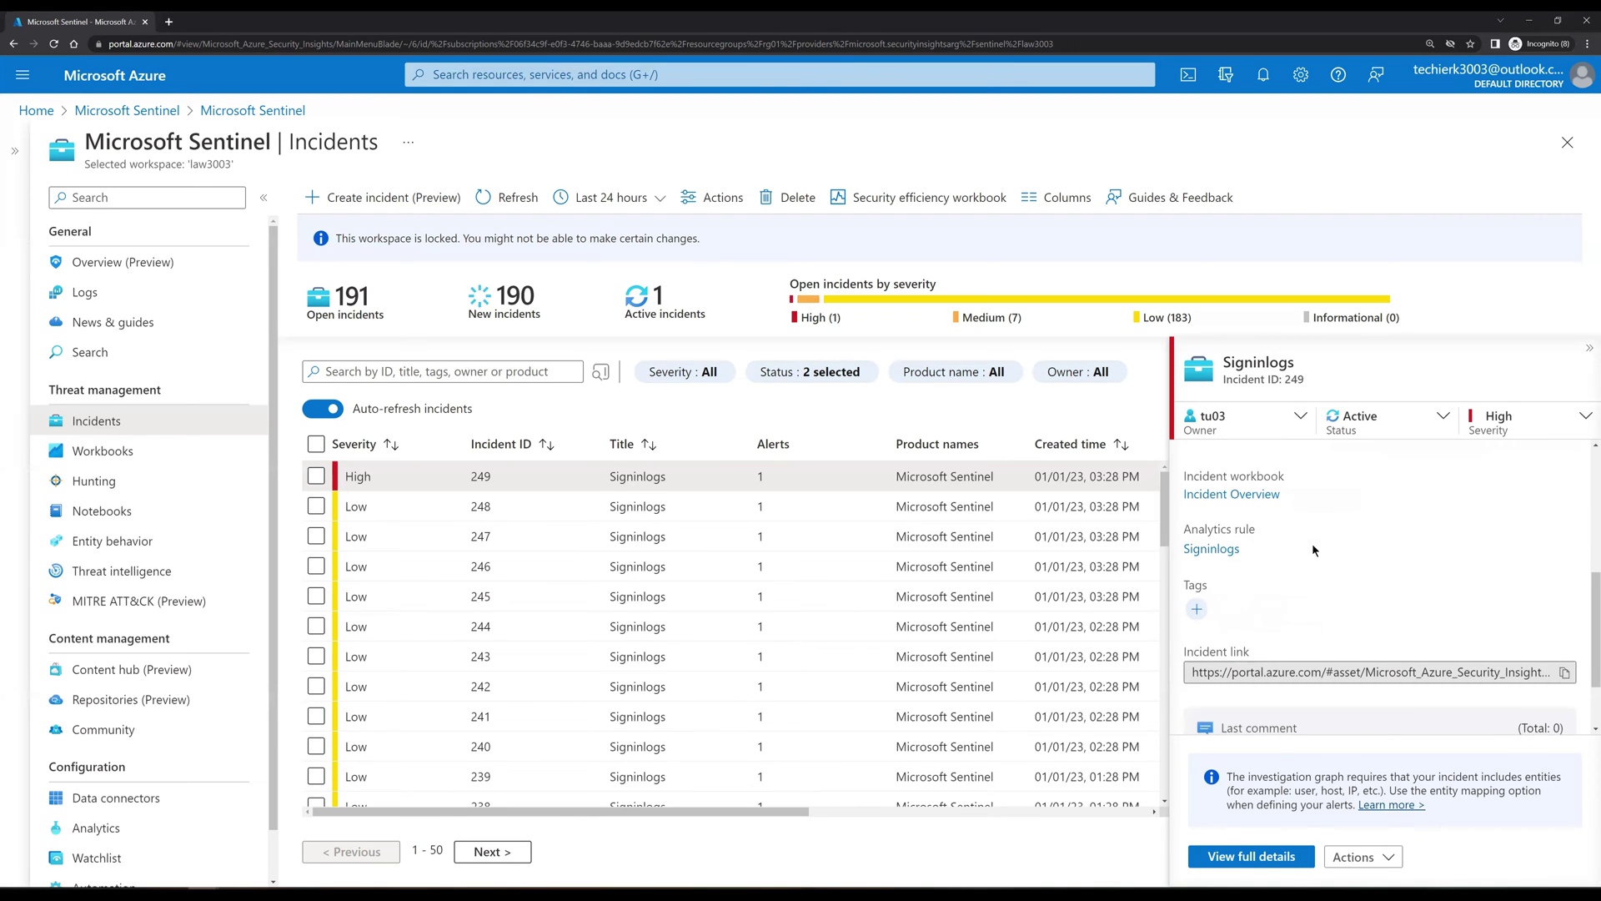
{"action": "scroll", "coordinate": [1312, 543], "scroll_direction": "down", "scroll_amount": 2}
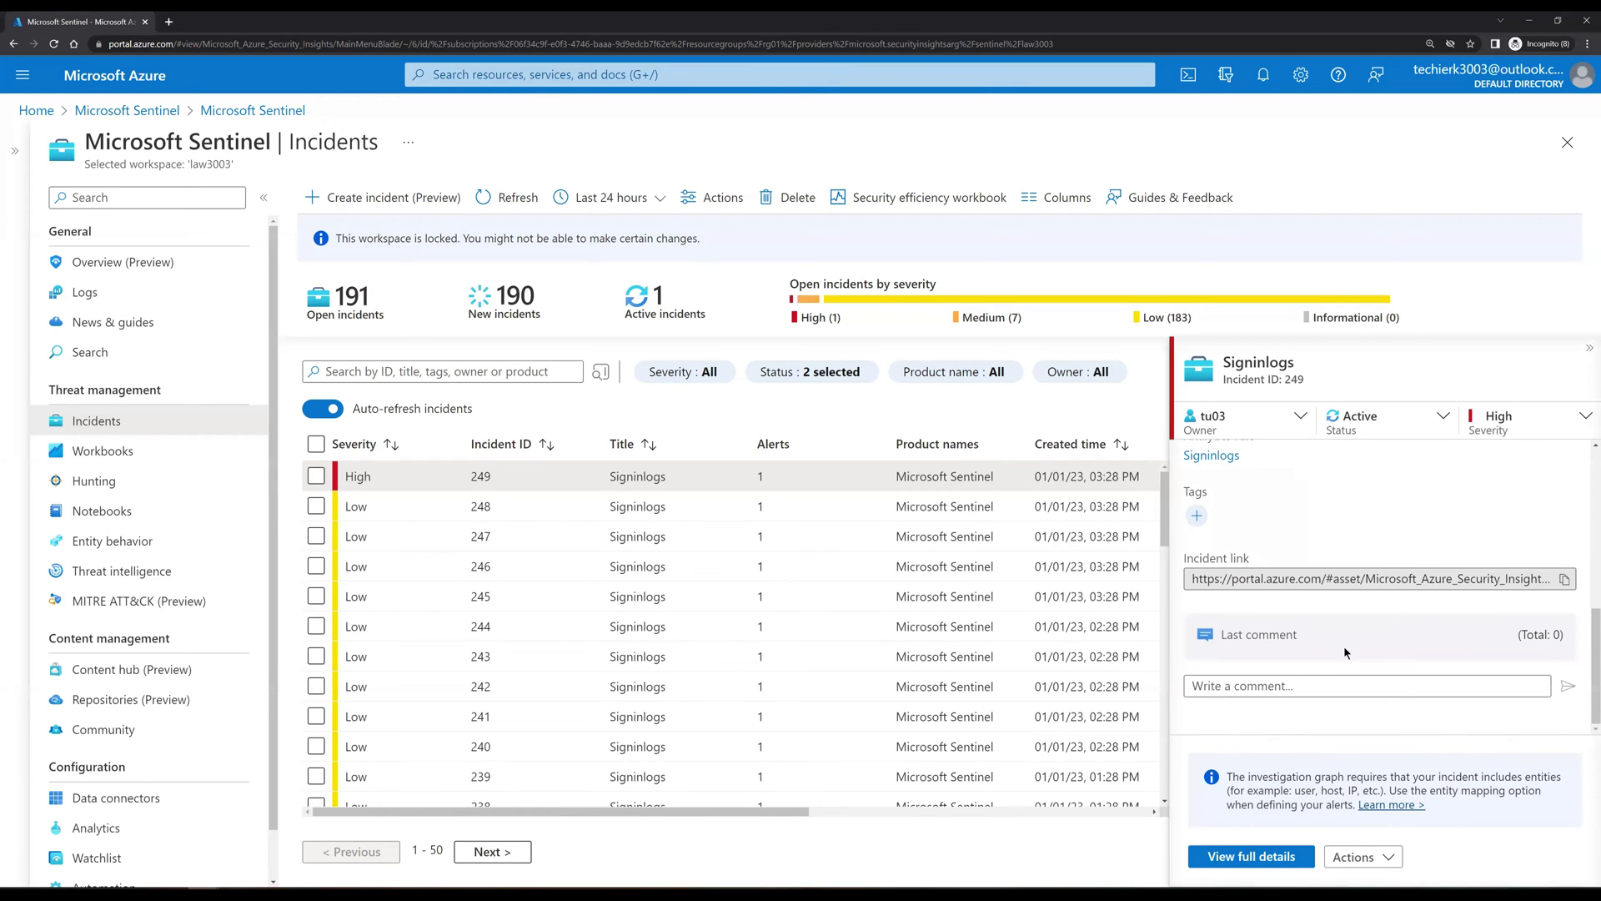
{"action": "left_click", "coordinate": [1294, 684]}
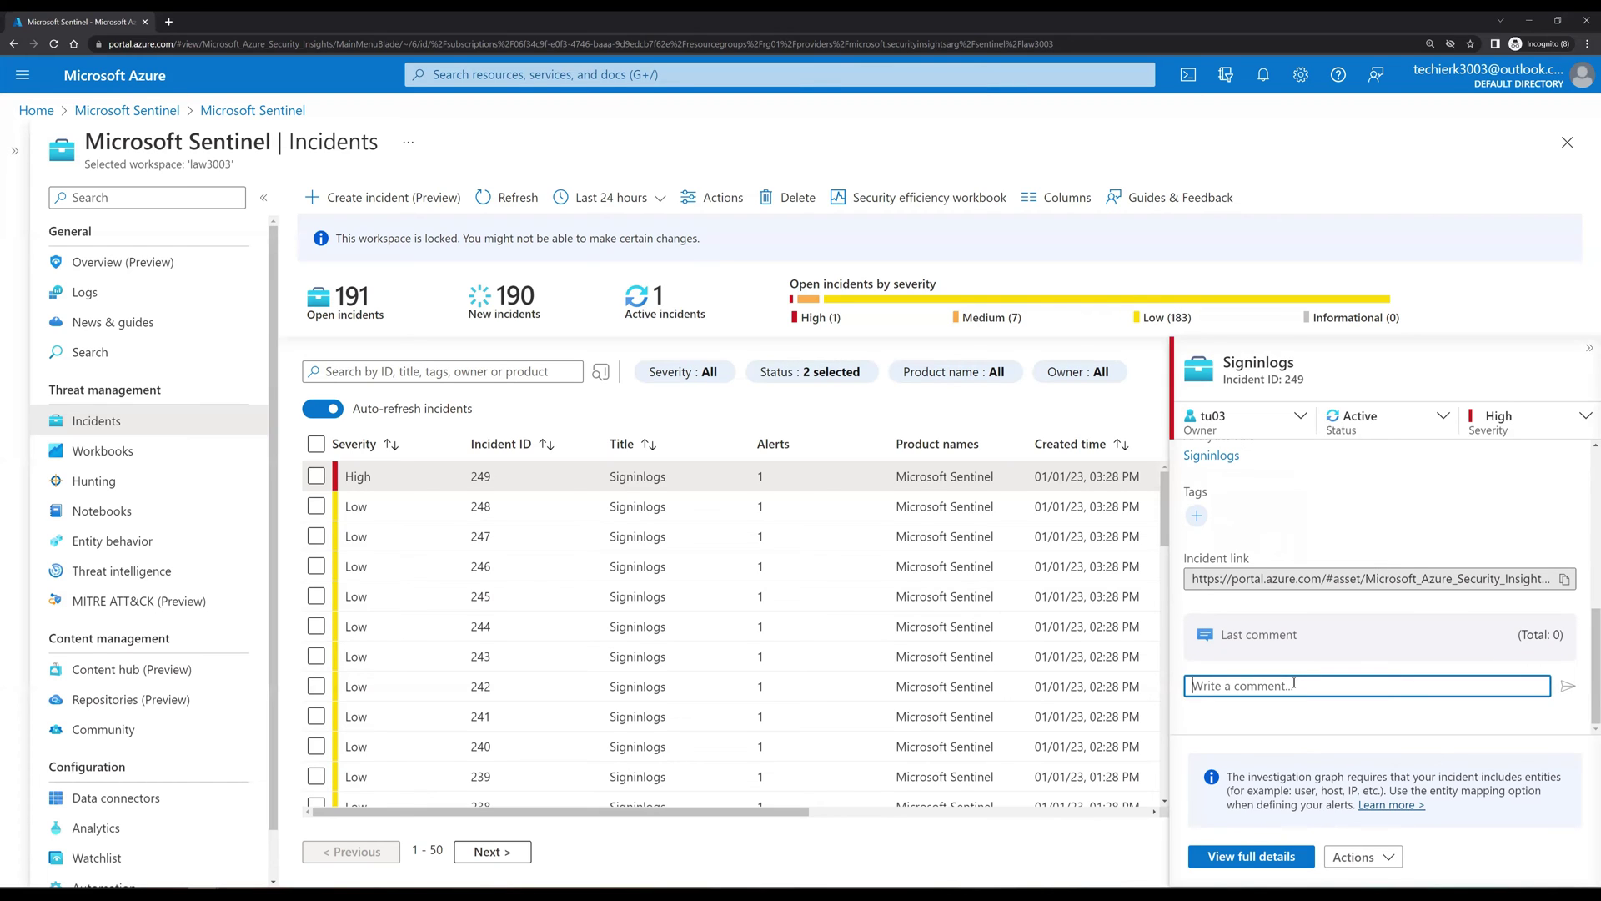
{"action": "type", "text": "This is critical Event, please check."}
{"action": "left_click", "coordinate": [1568, 688]}
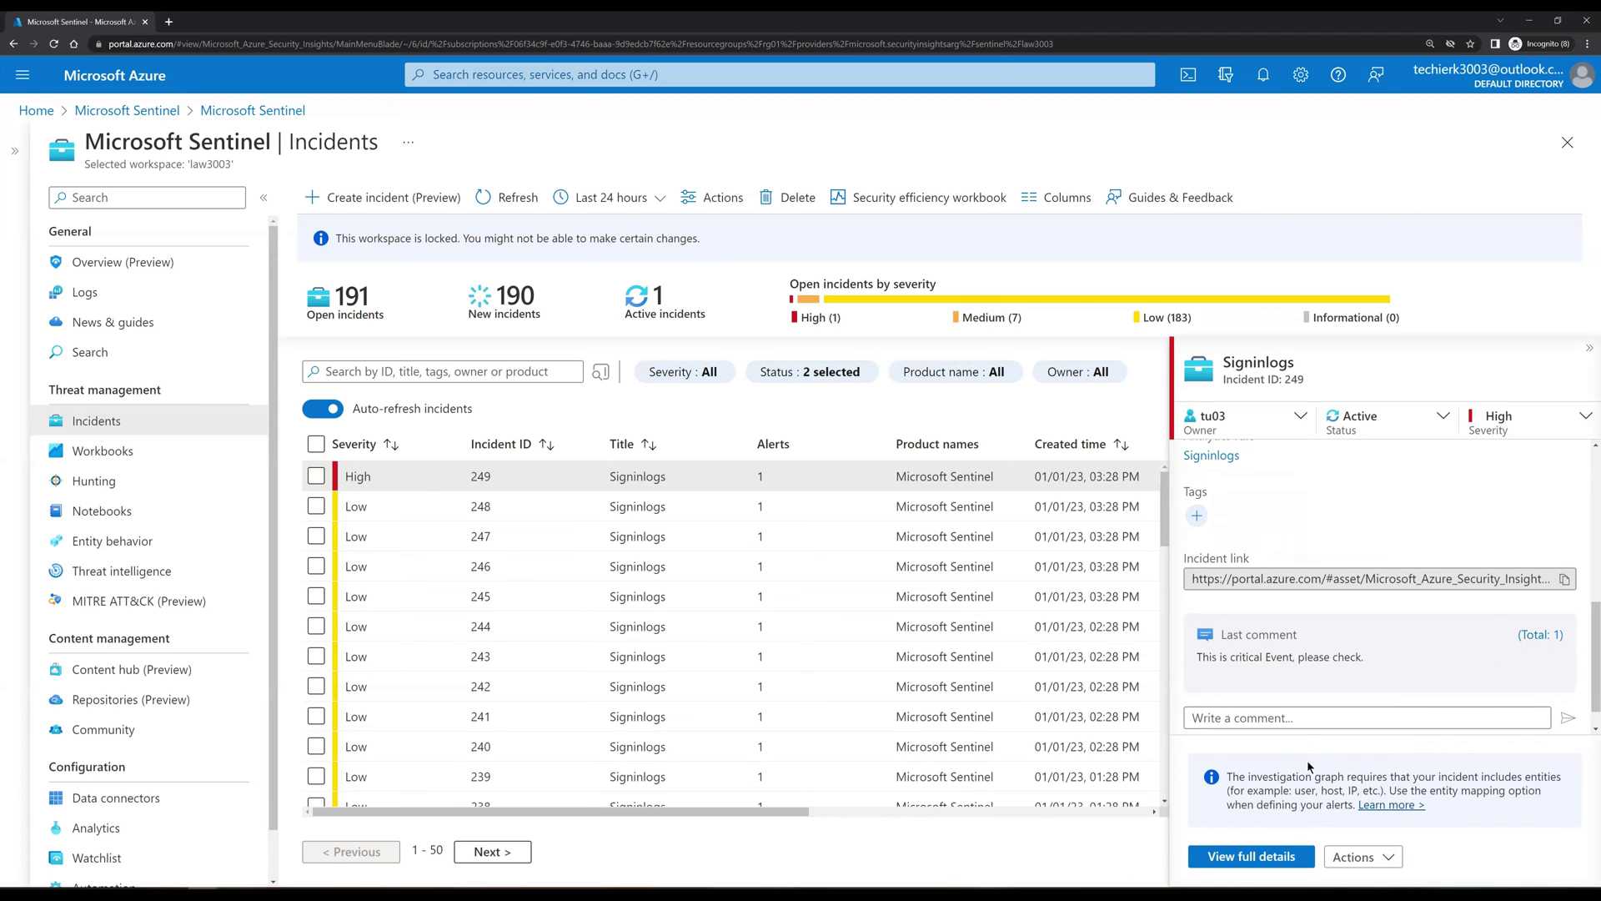
{"action": "left_click", "coordinate": [1251, 856]}
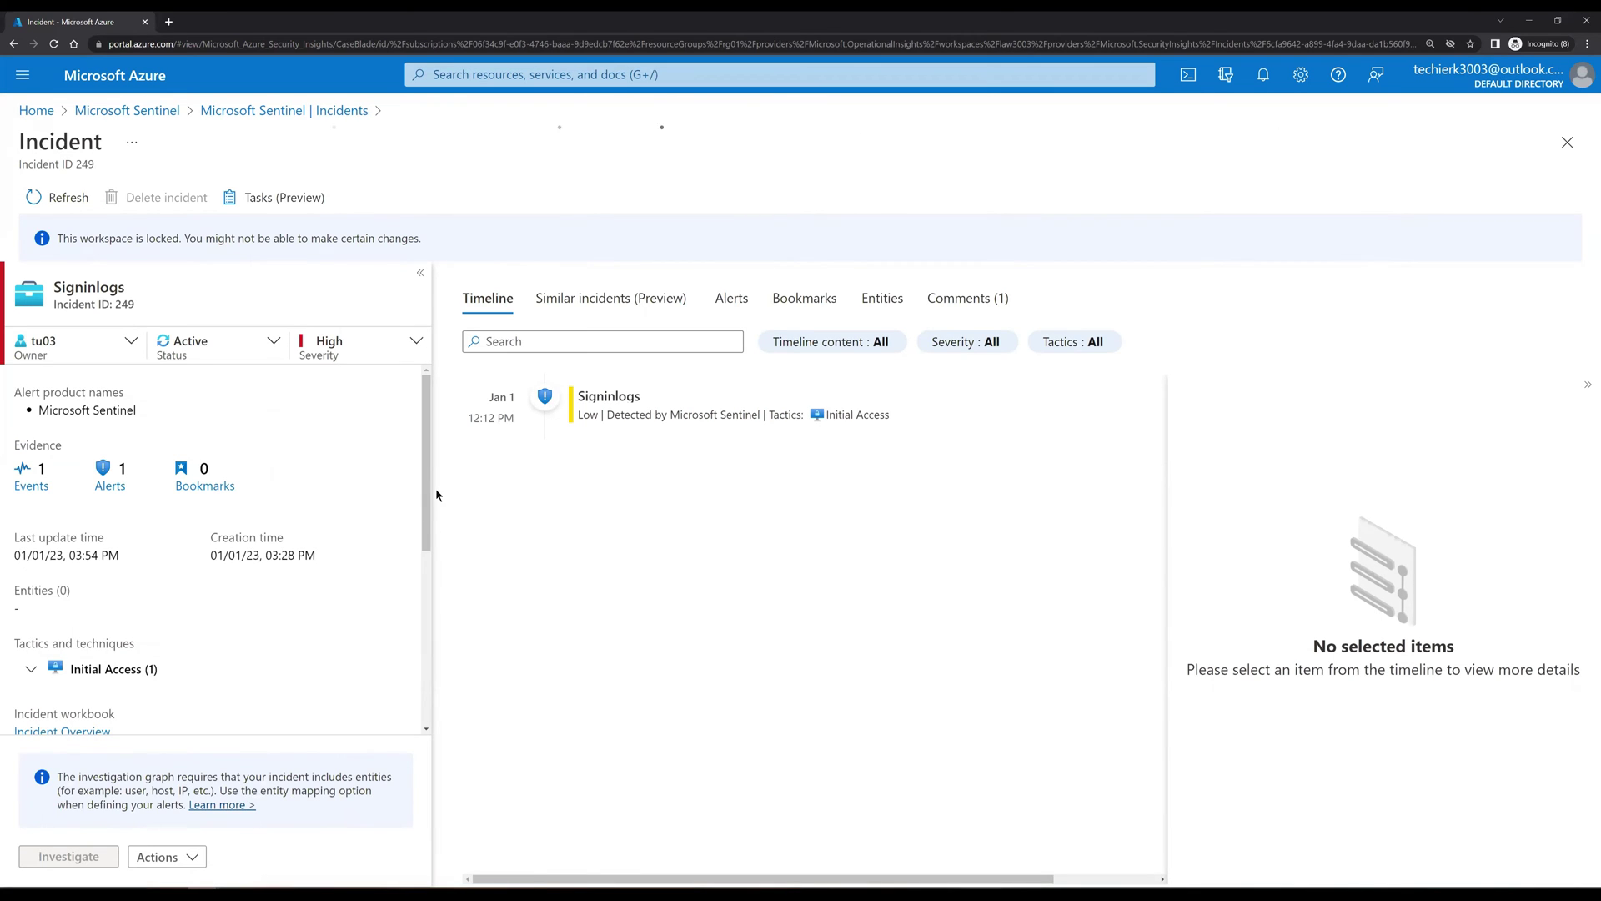
{"action": "left_click", "coordinate": [425, 617]}
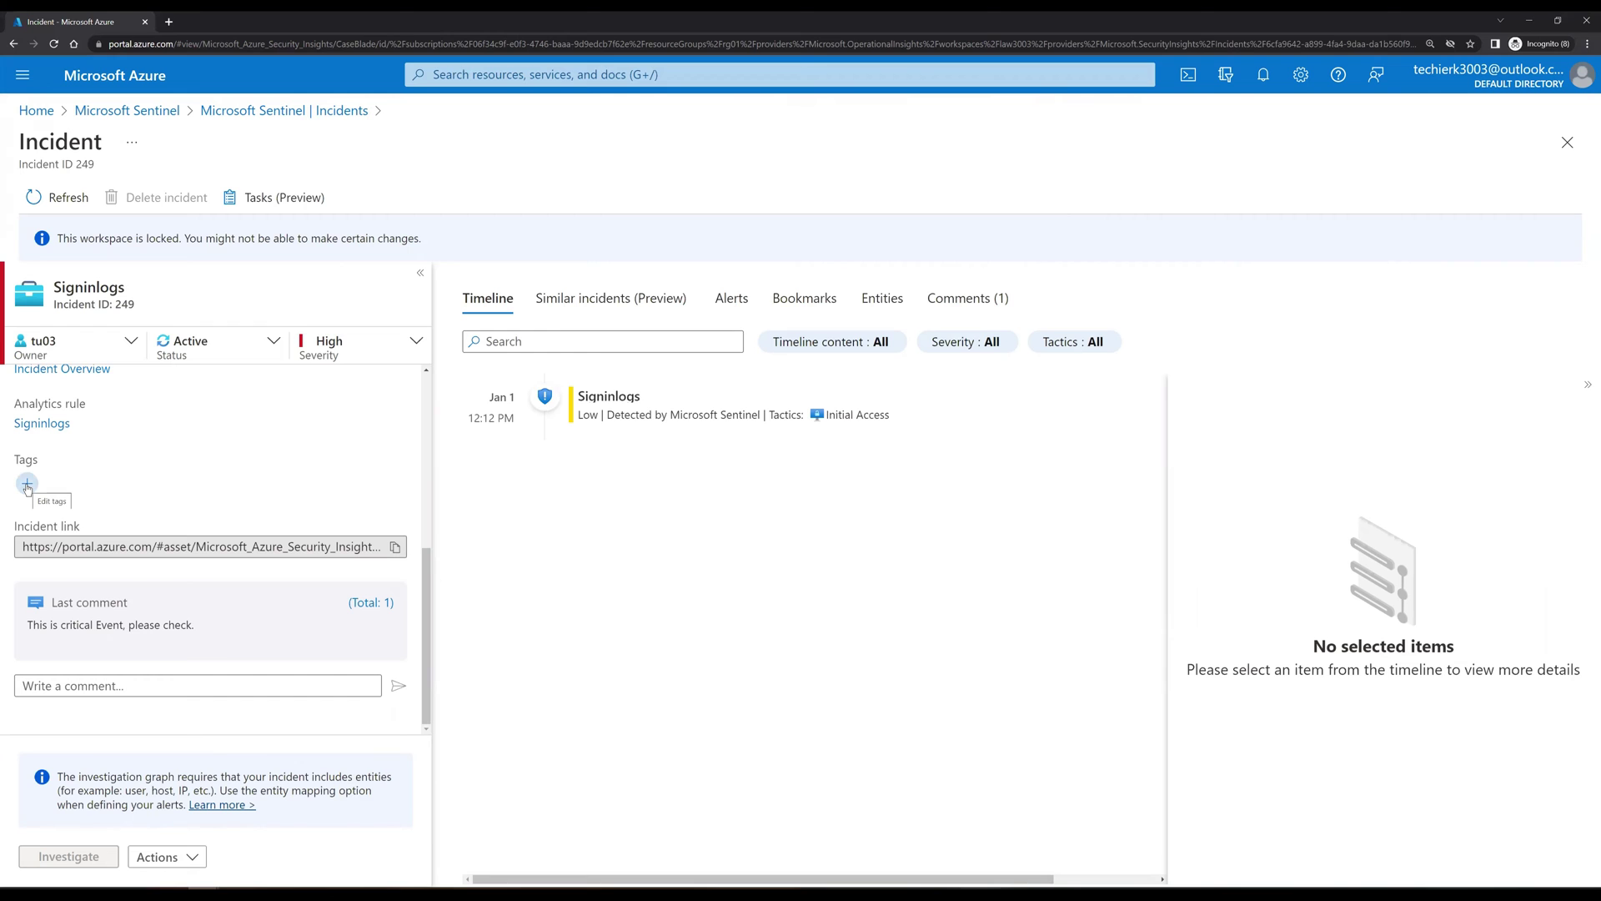
{"action": "left_click", "coordinate": [1566, 145]}
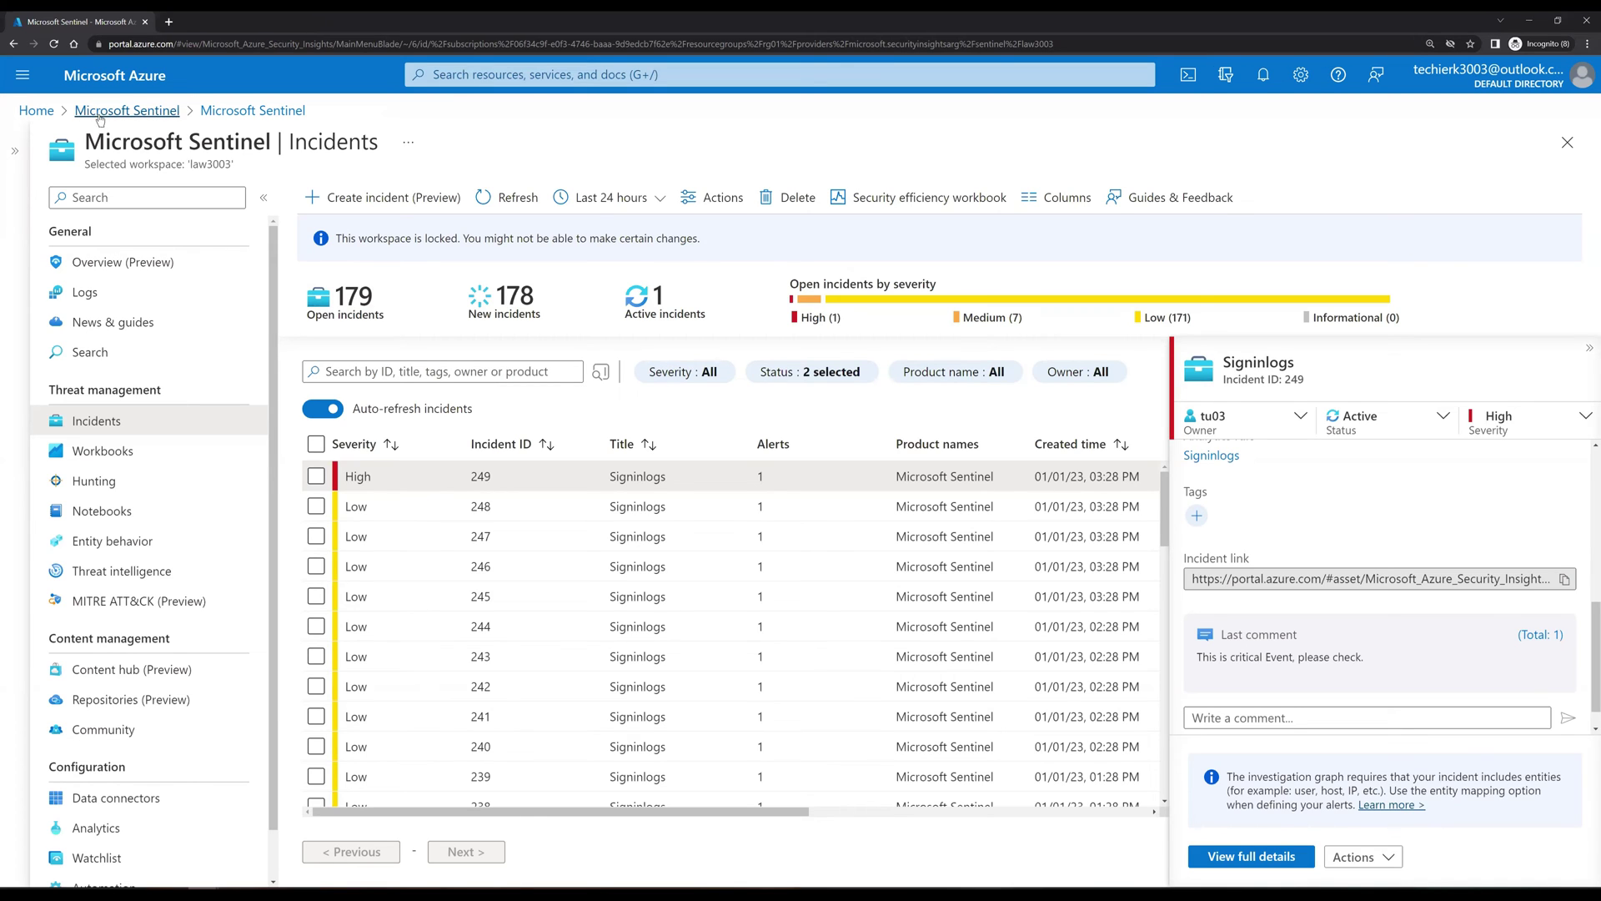
Step: In a new portal tab, start a role assignment on the Azure Pass - Sponsorship subscription's access control
{"action": "right_click", "coordinate": [41, 115]}
{"action": "left_click", "coordinate": [90, 125]}
{"action": "key", "text": "ctrl+Tab"}
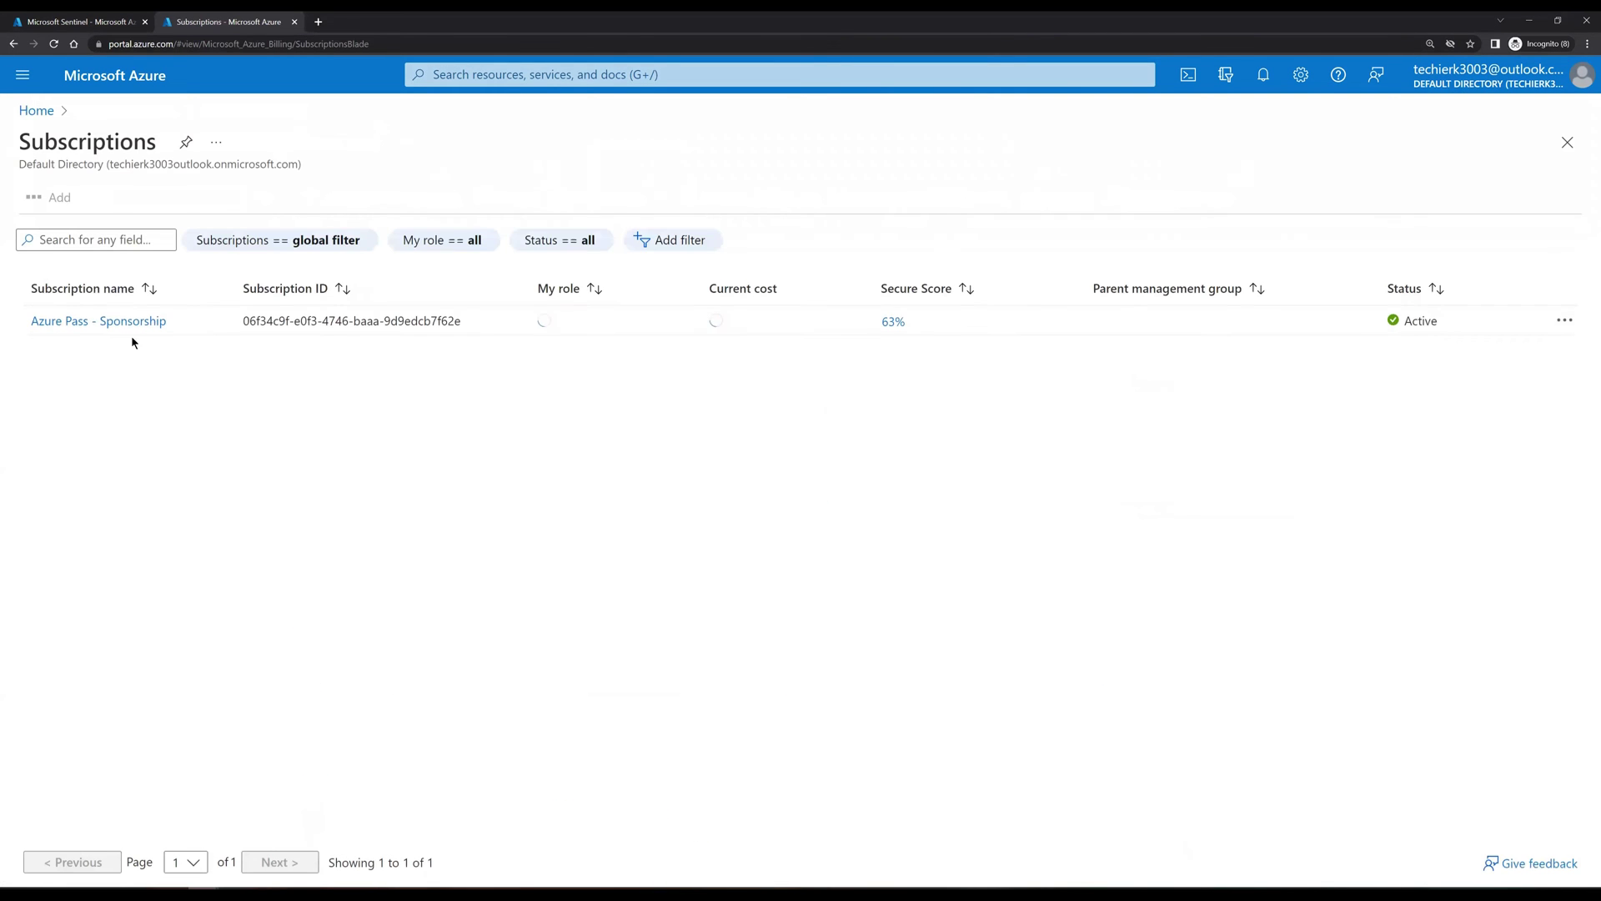
{"action": "left_click", "coordinate": [125, 317]}
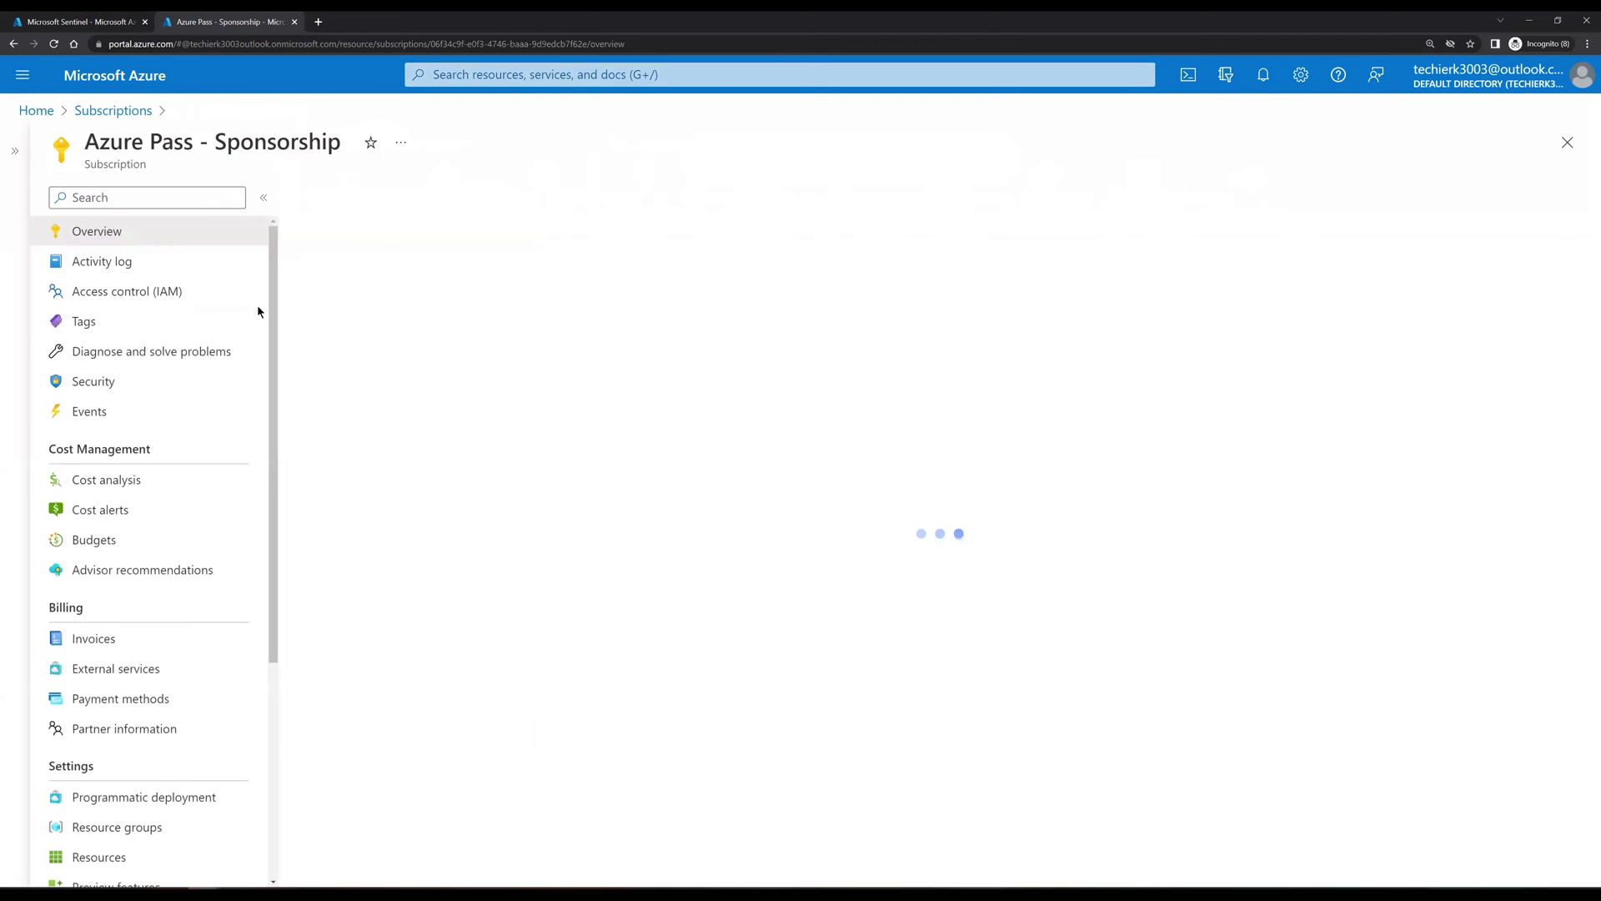
{"action": "left_click", "coordinate": [159, 296]}
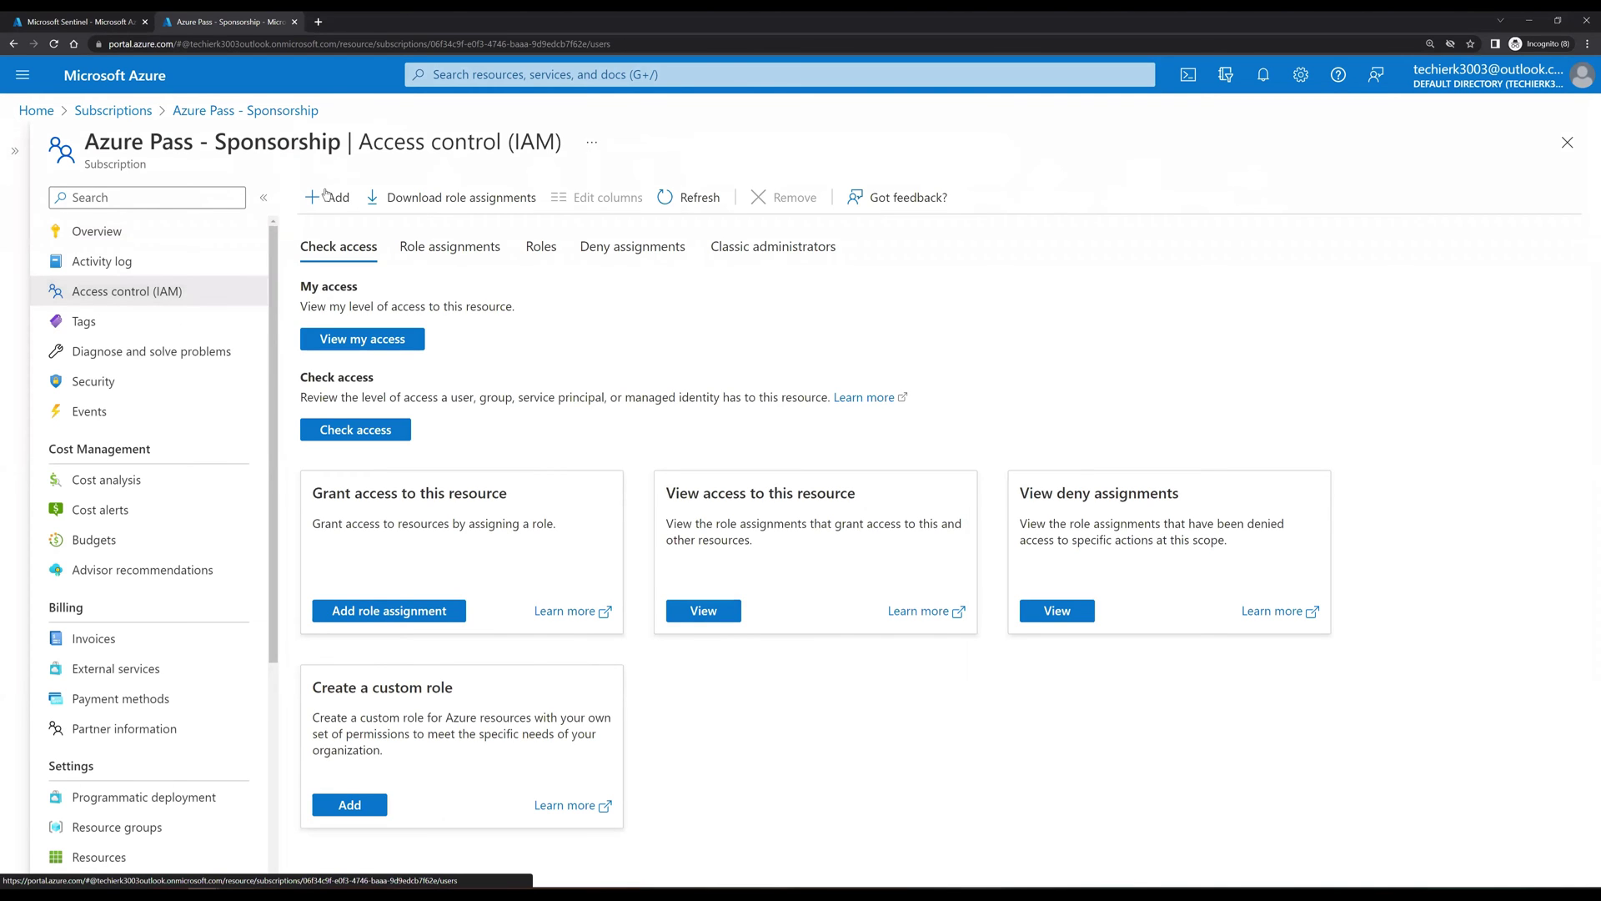
{"action": "left_click", "coordinate": [330, 196]}
{"action": "left_click", "coordinate": [365, 239]}
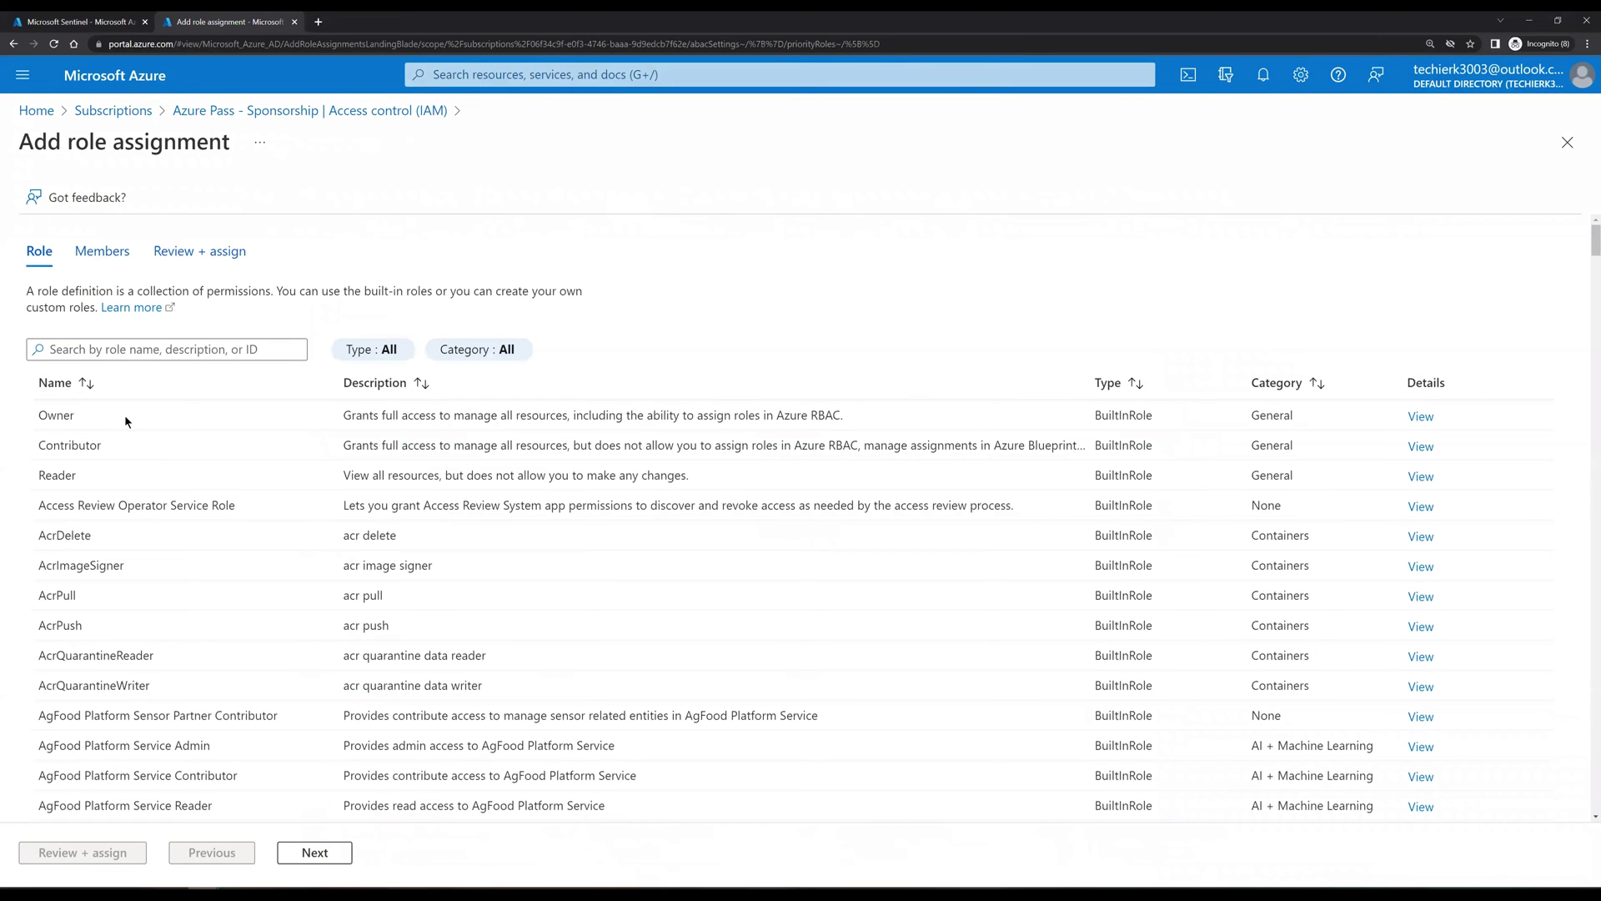
Step: Find and choose the Microsoft Sentinel Responder role, then continue to Members
{"action": "left_click", "coordinate": [143, 353]}
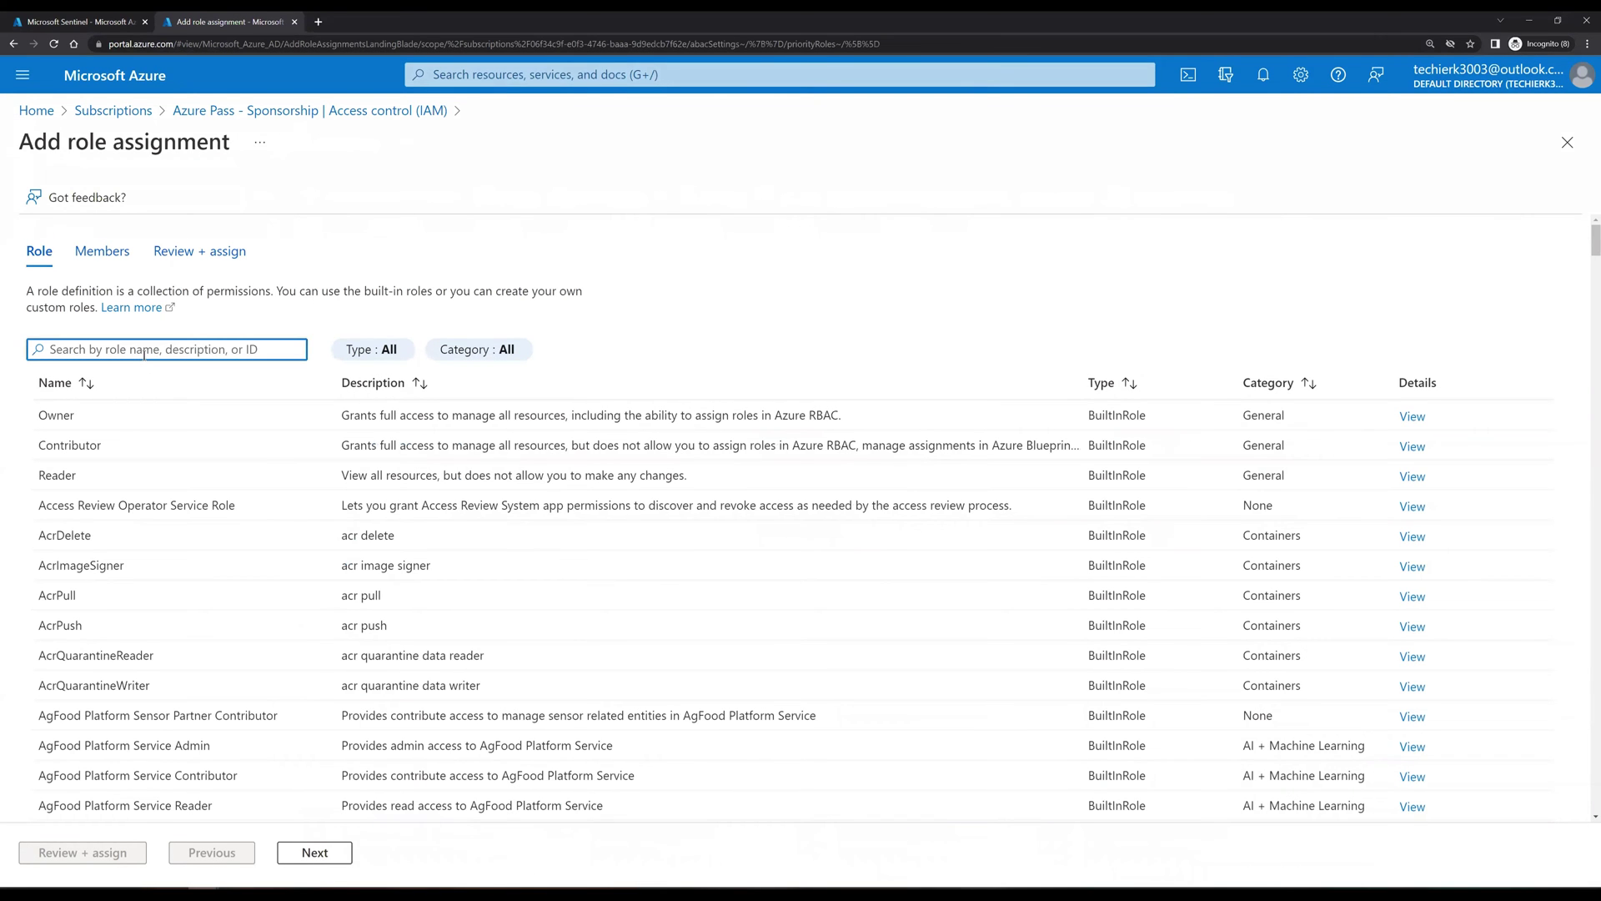
{"action": "type", "text": "A"}
{"action": "key", "text": "BackSpace"}
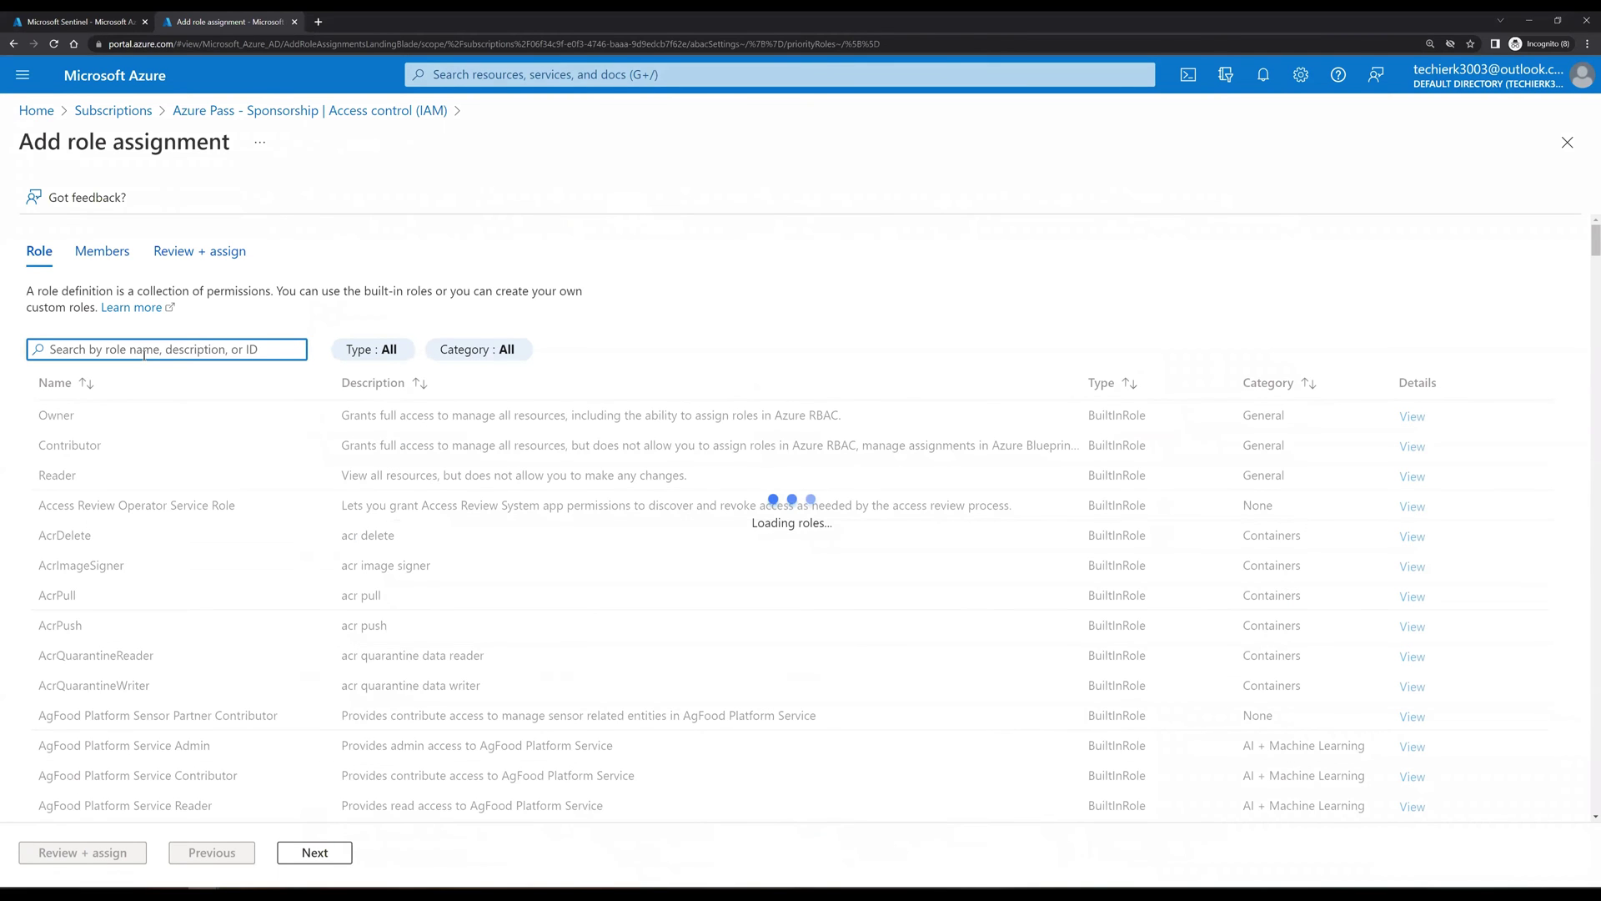
{"action": "type", "text": "Microsoft"}
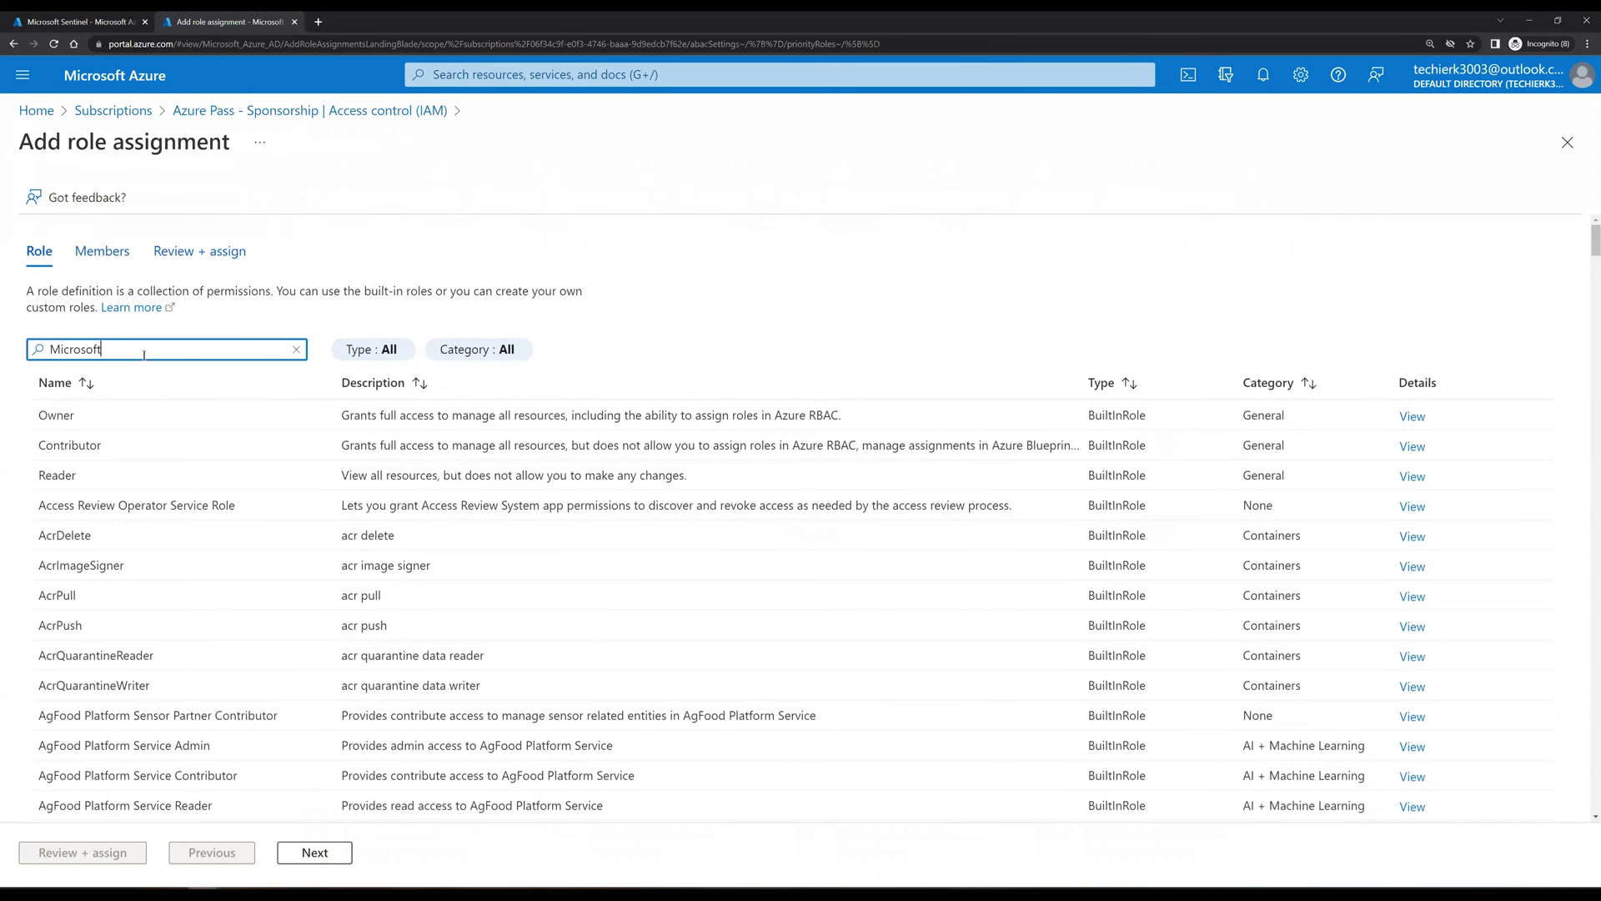
{"action": "type", "text": " Sentinel"}
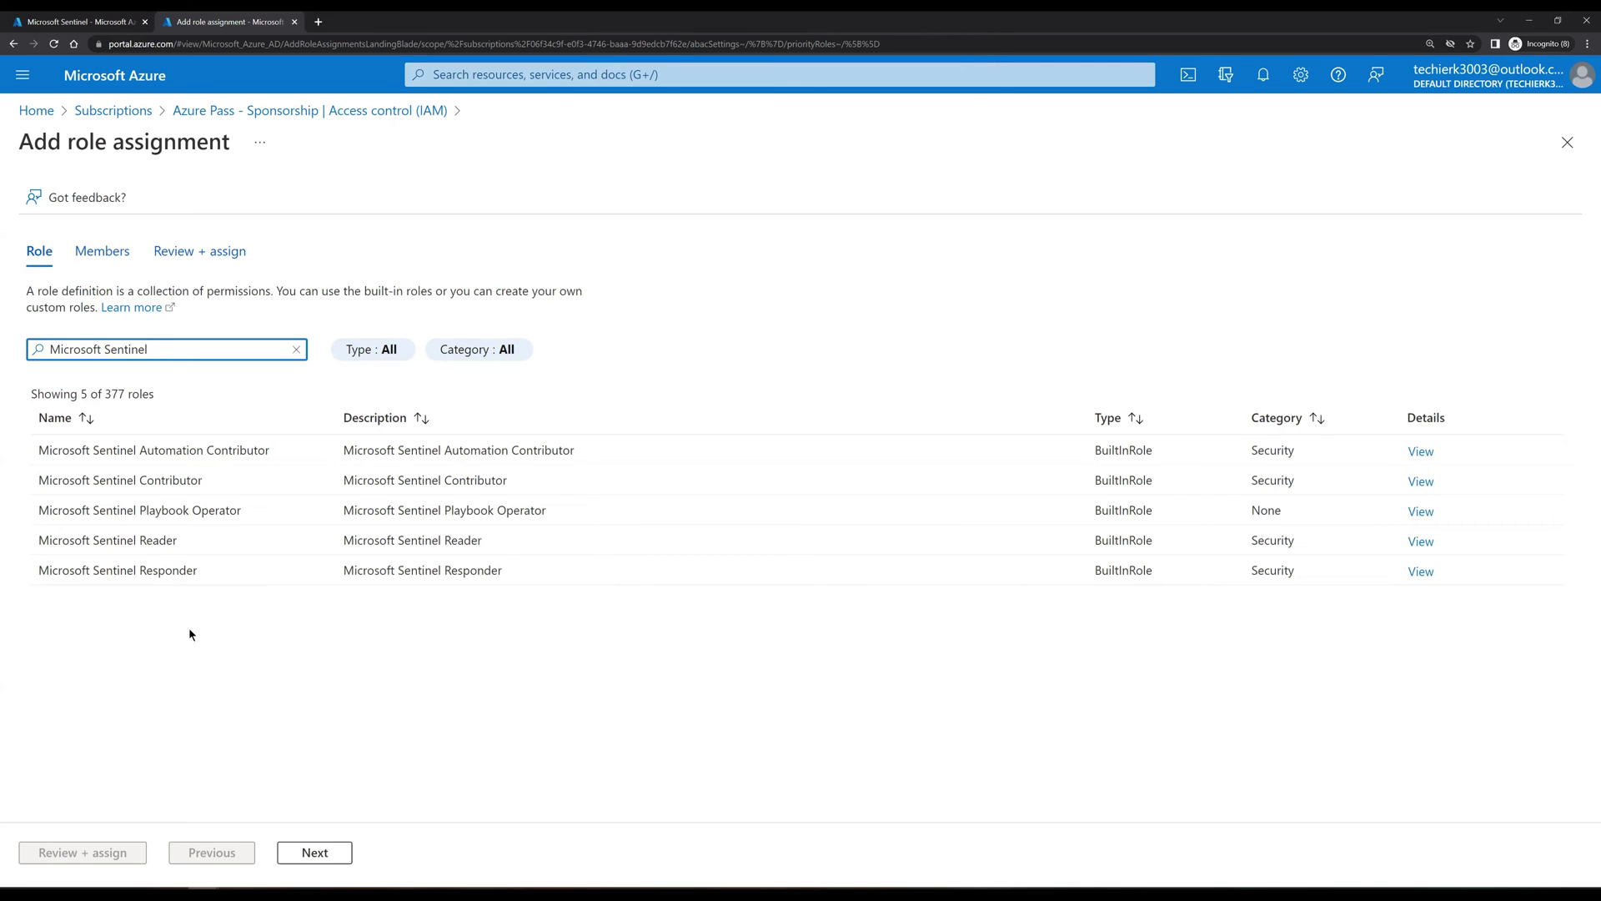
{"action": "left_click", "coordinate": [200, 572]}
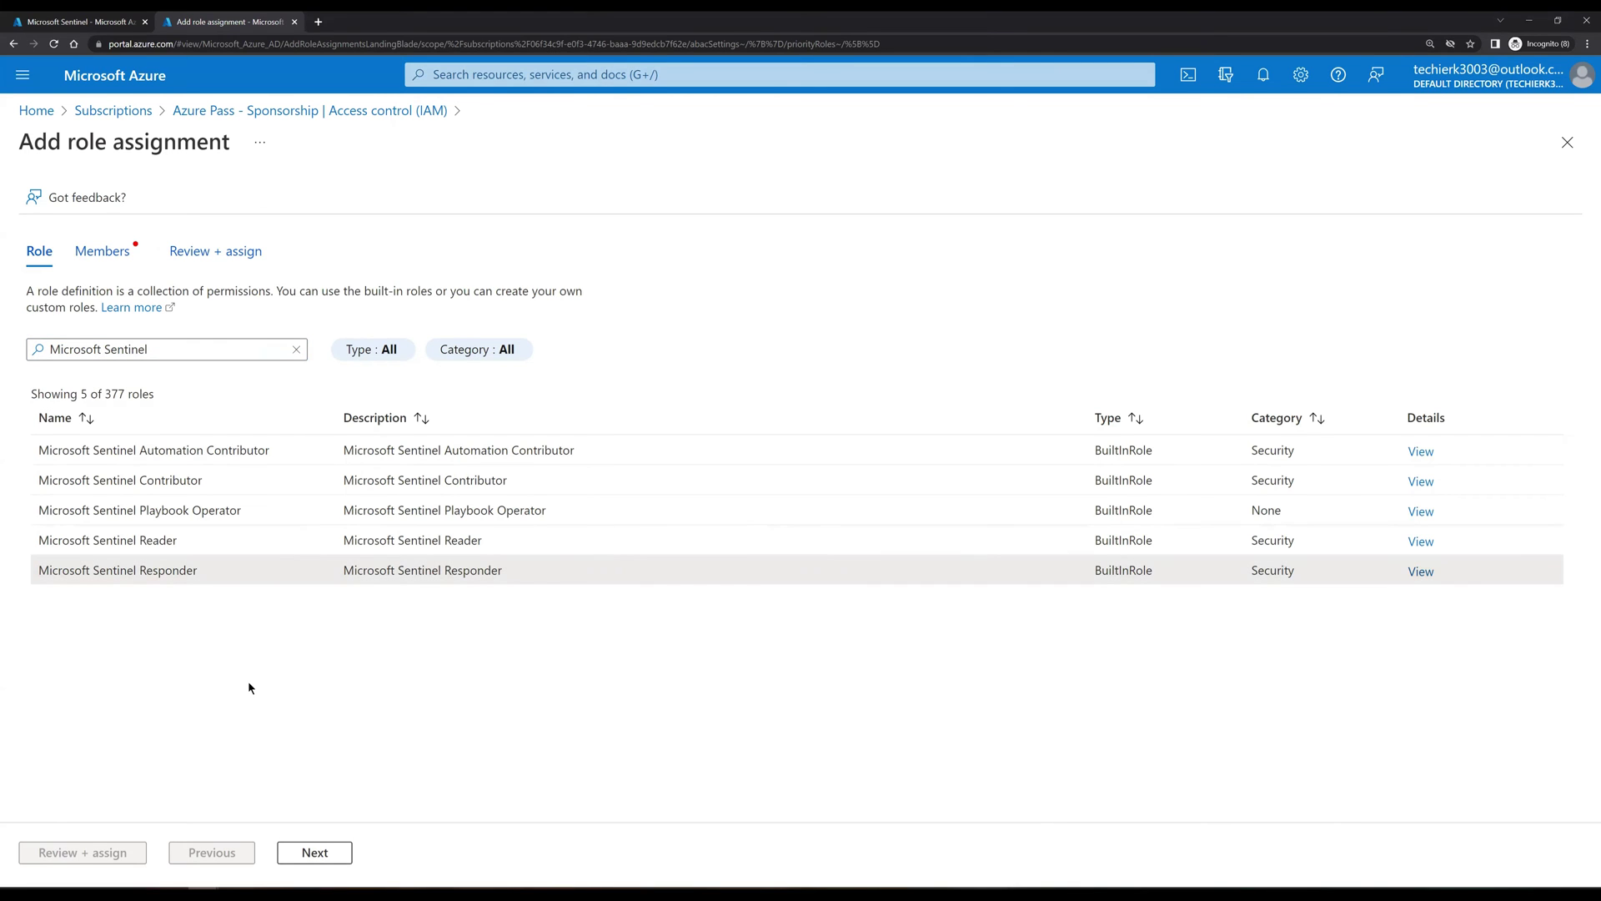
{"action": "left_click", "coordinate": [338, 851]}
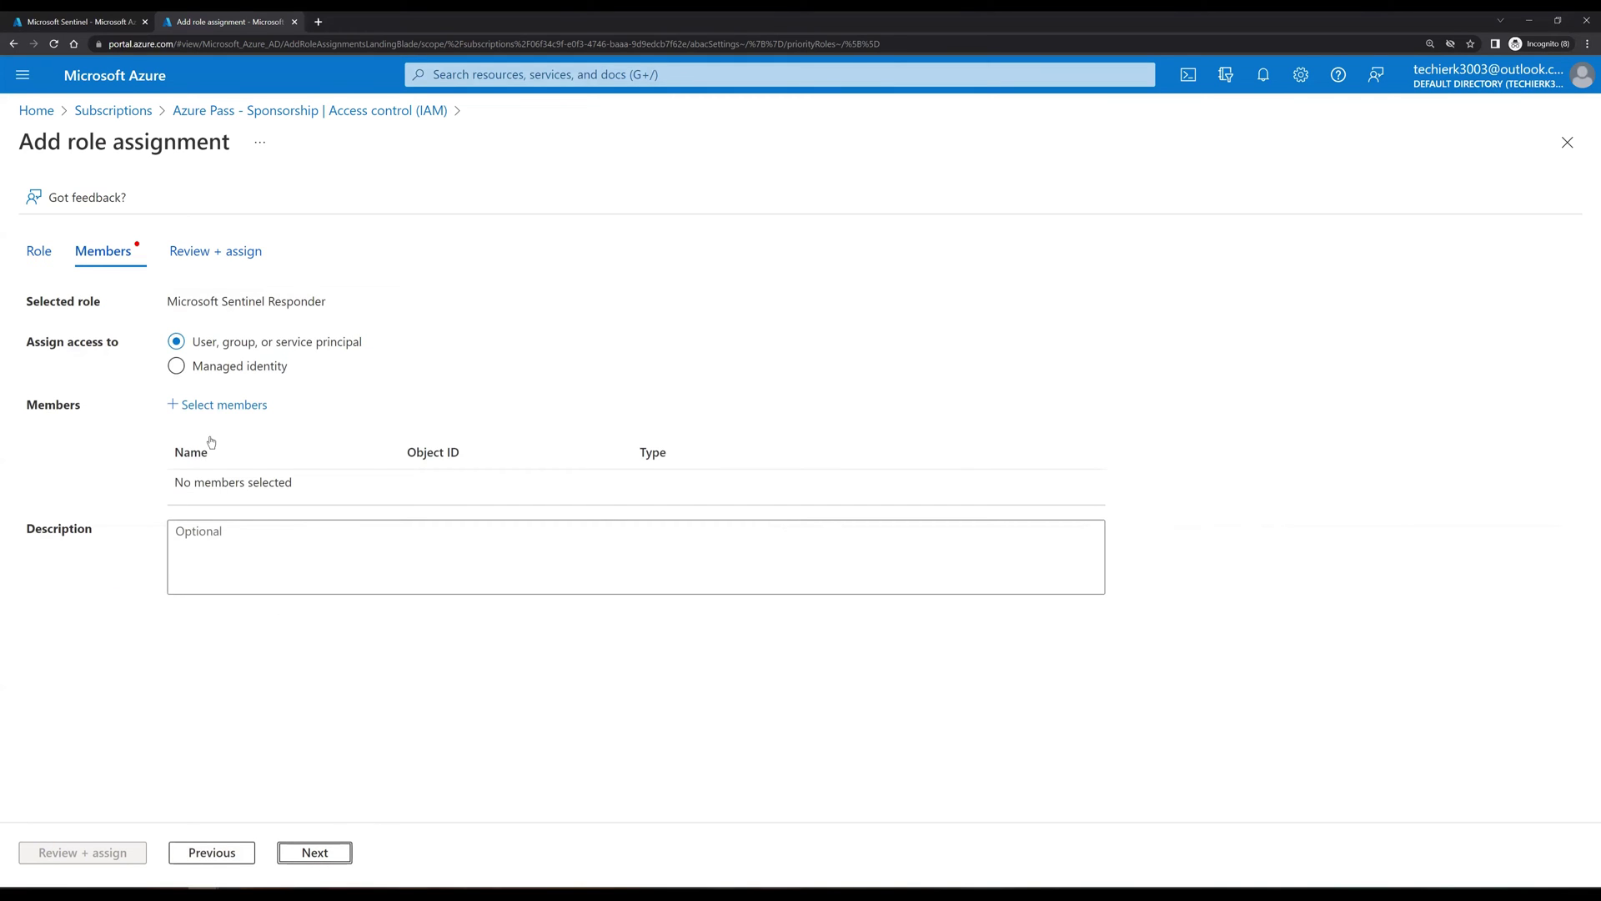
Step: Select the test user as member and assign the Microsoft Sentinel Responder role
{"action": "left_click", "coordinate": [223, 405]}
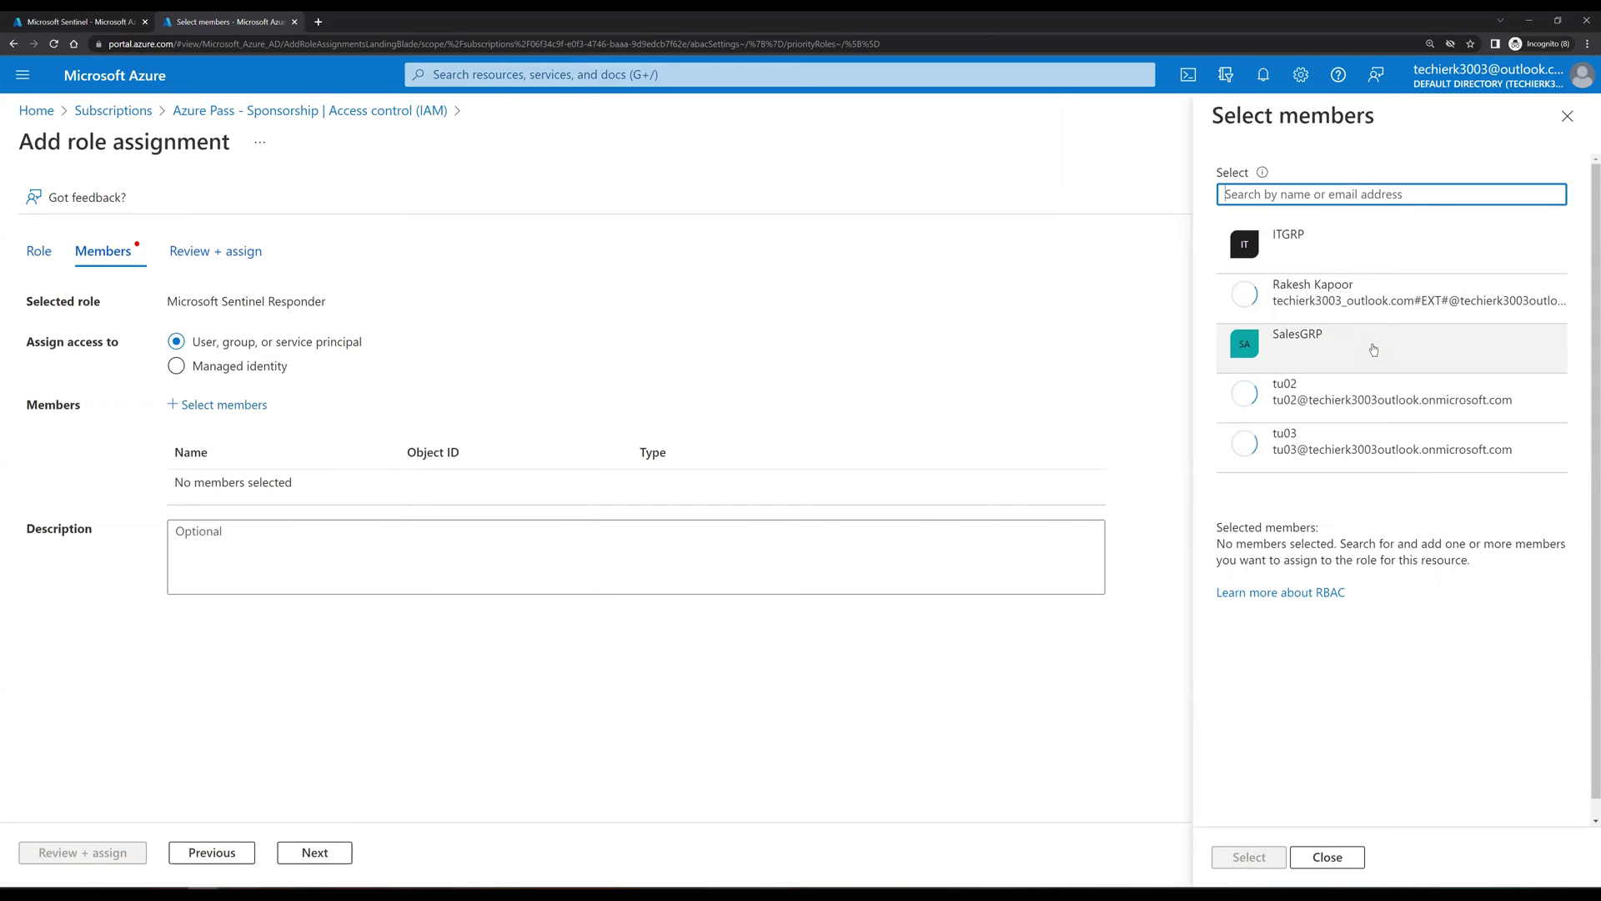
{"action": "left_click", "coordinate": [1354, 442]}
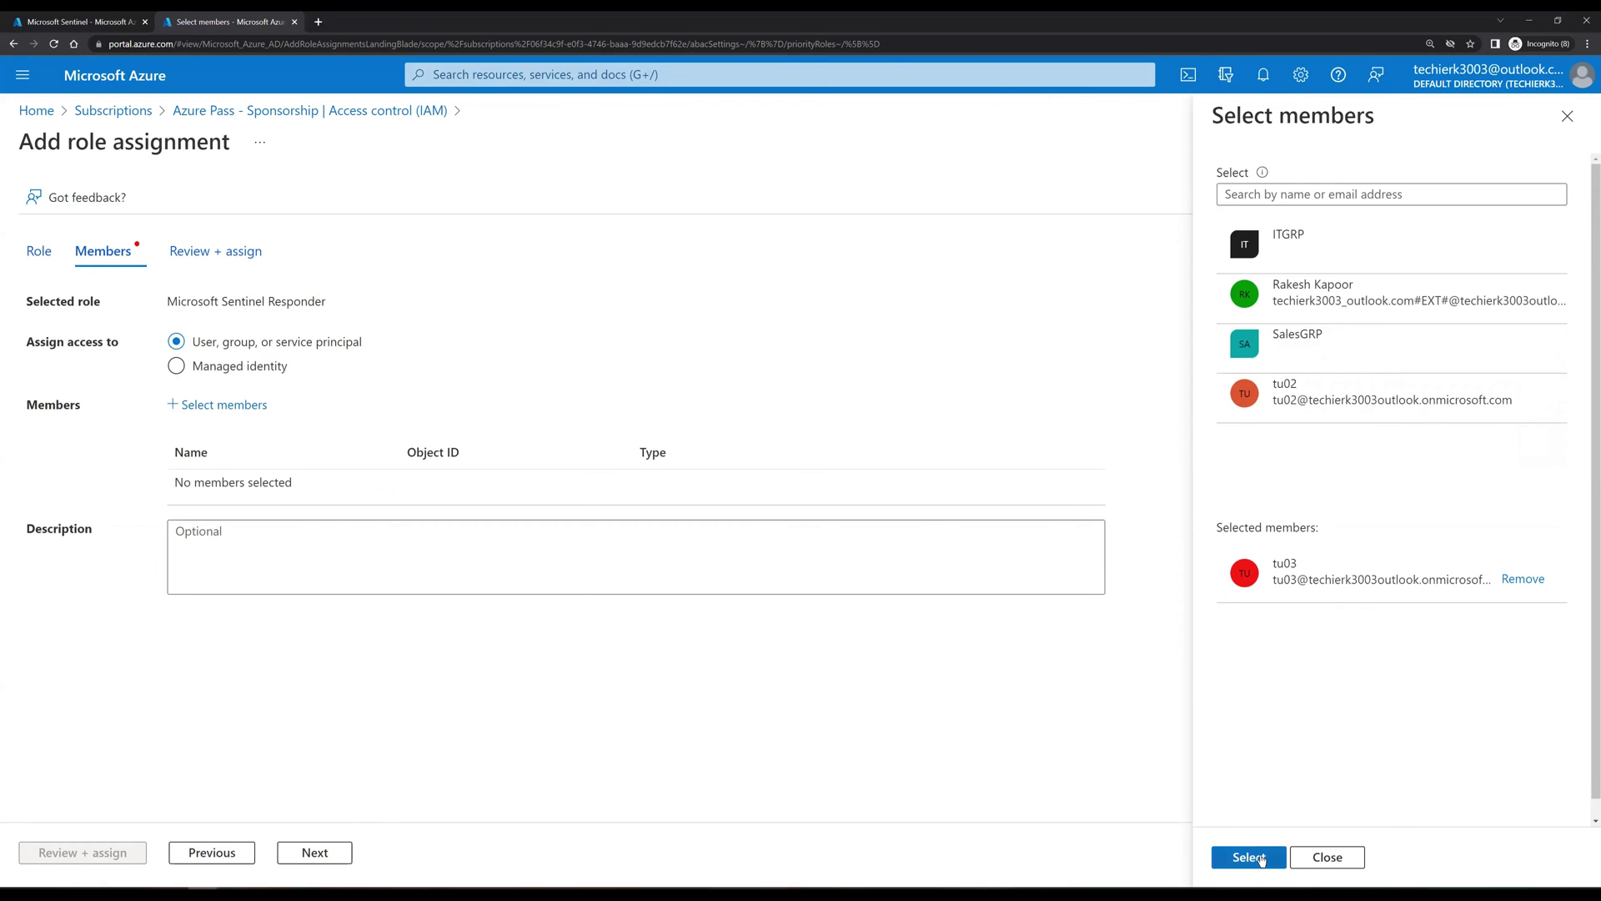
{"action": "left_click", "coordinate": [1259, 856]}
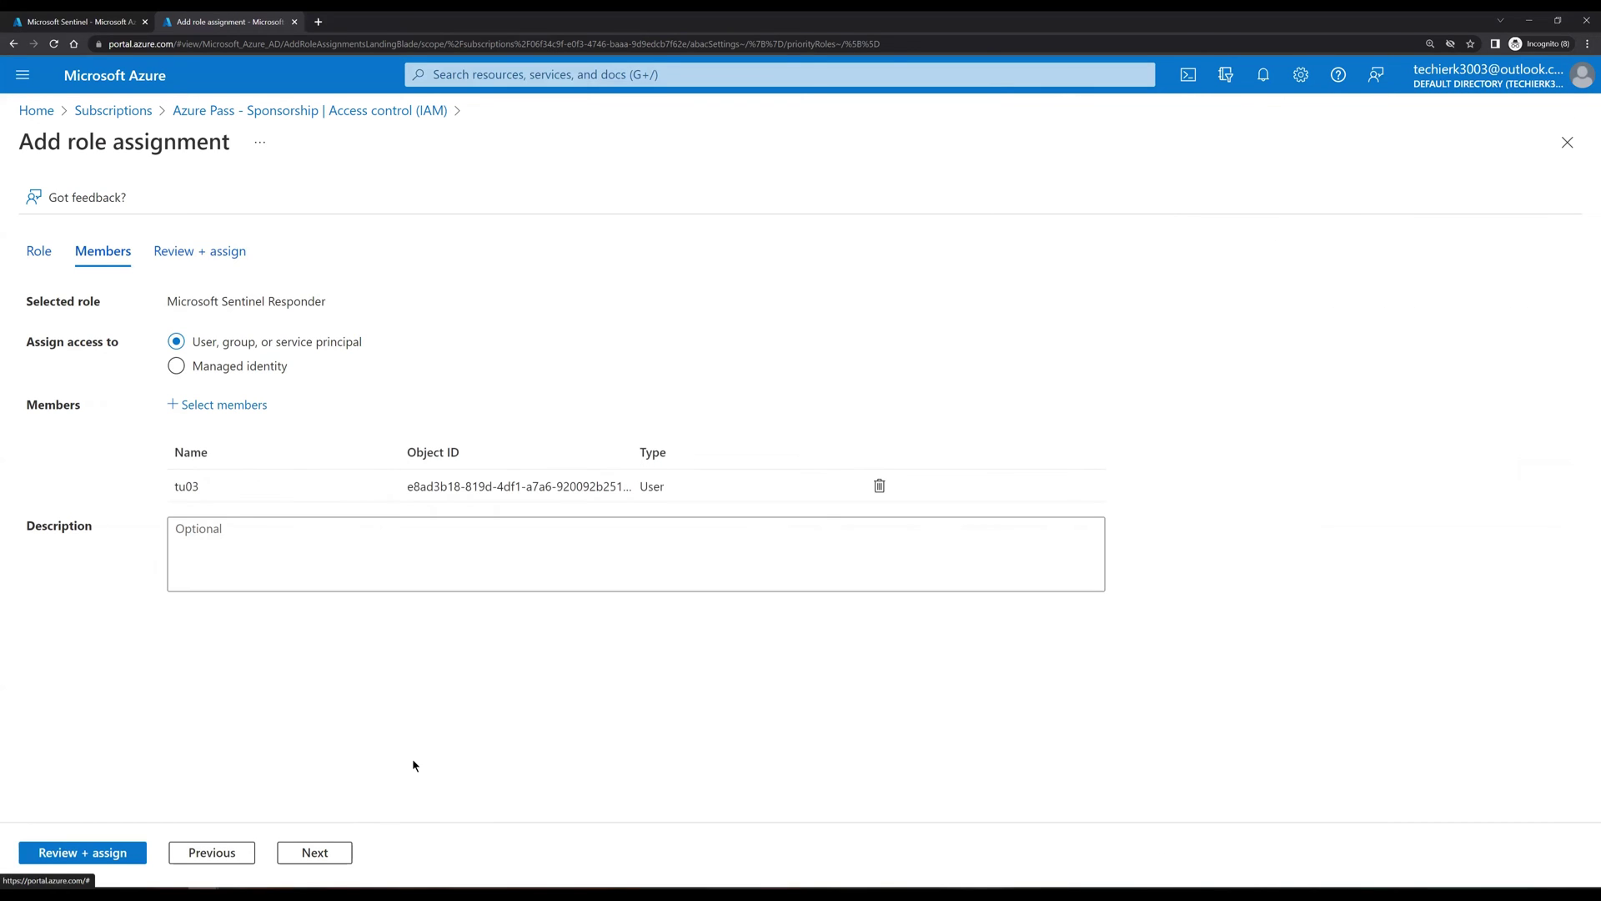
{"action": "left_click", "coordinate": [315, 853]}
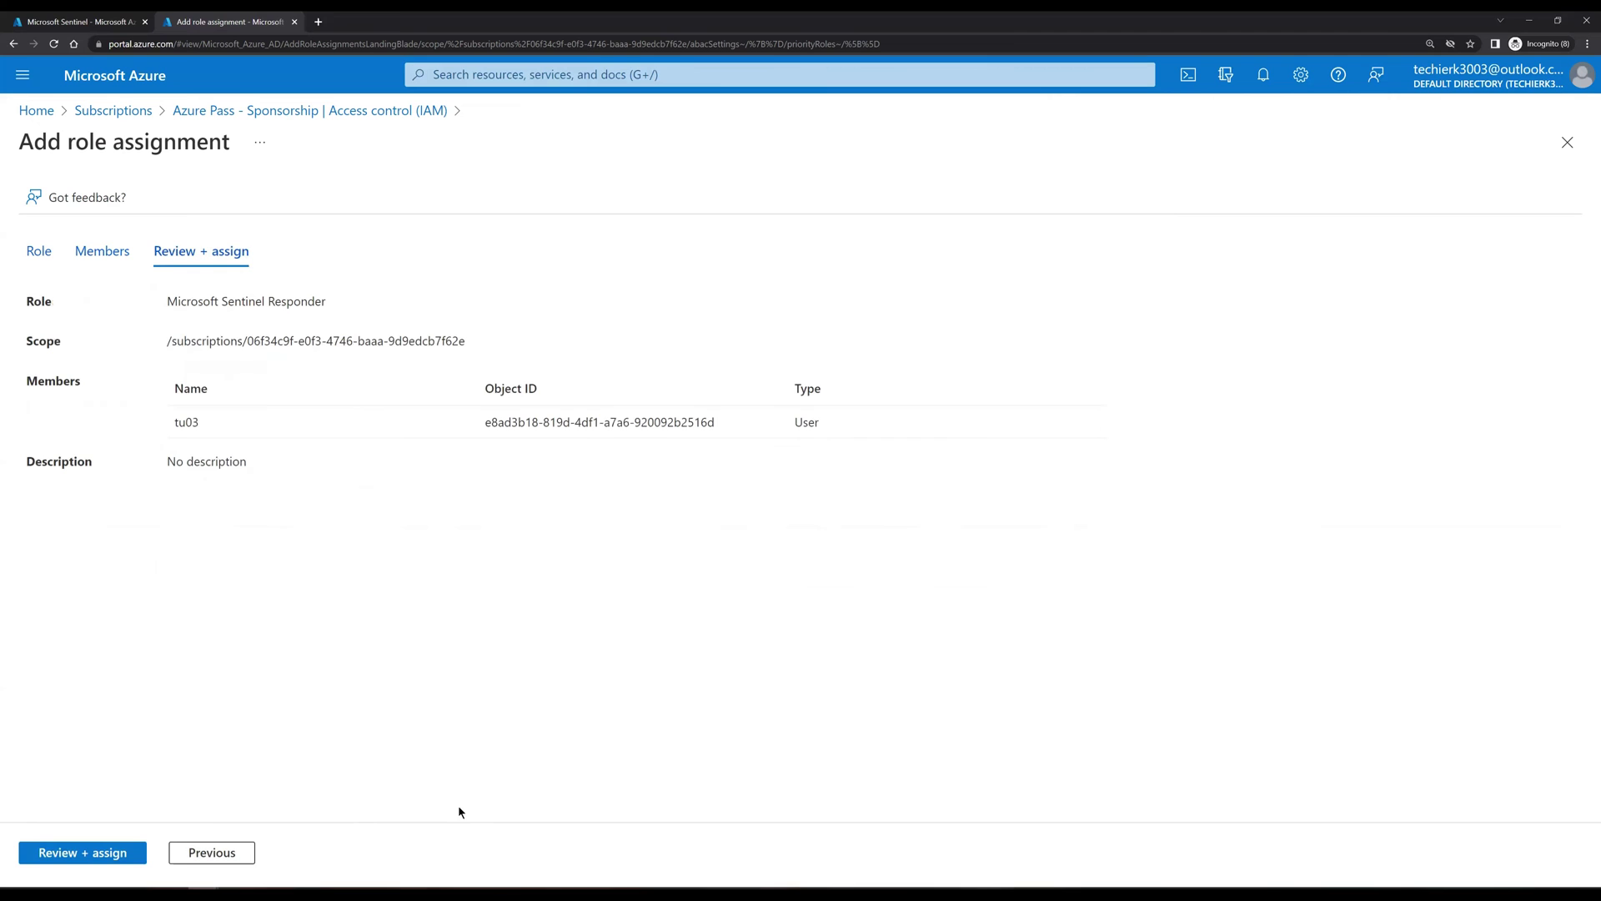
{"action": "left_click", "coordinate": [105, 852]}
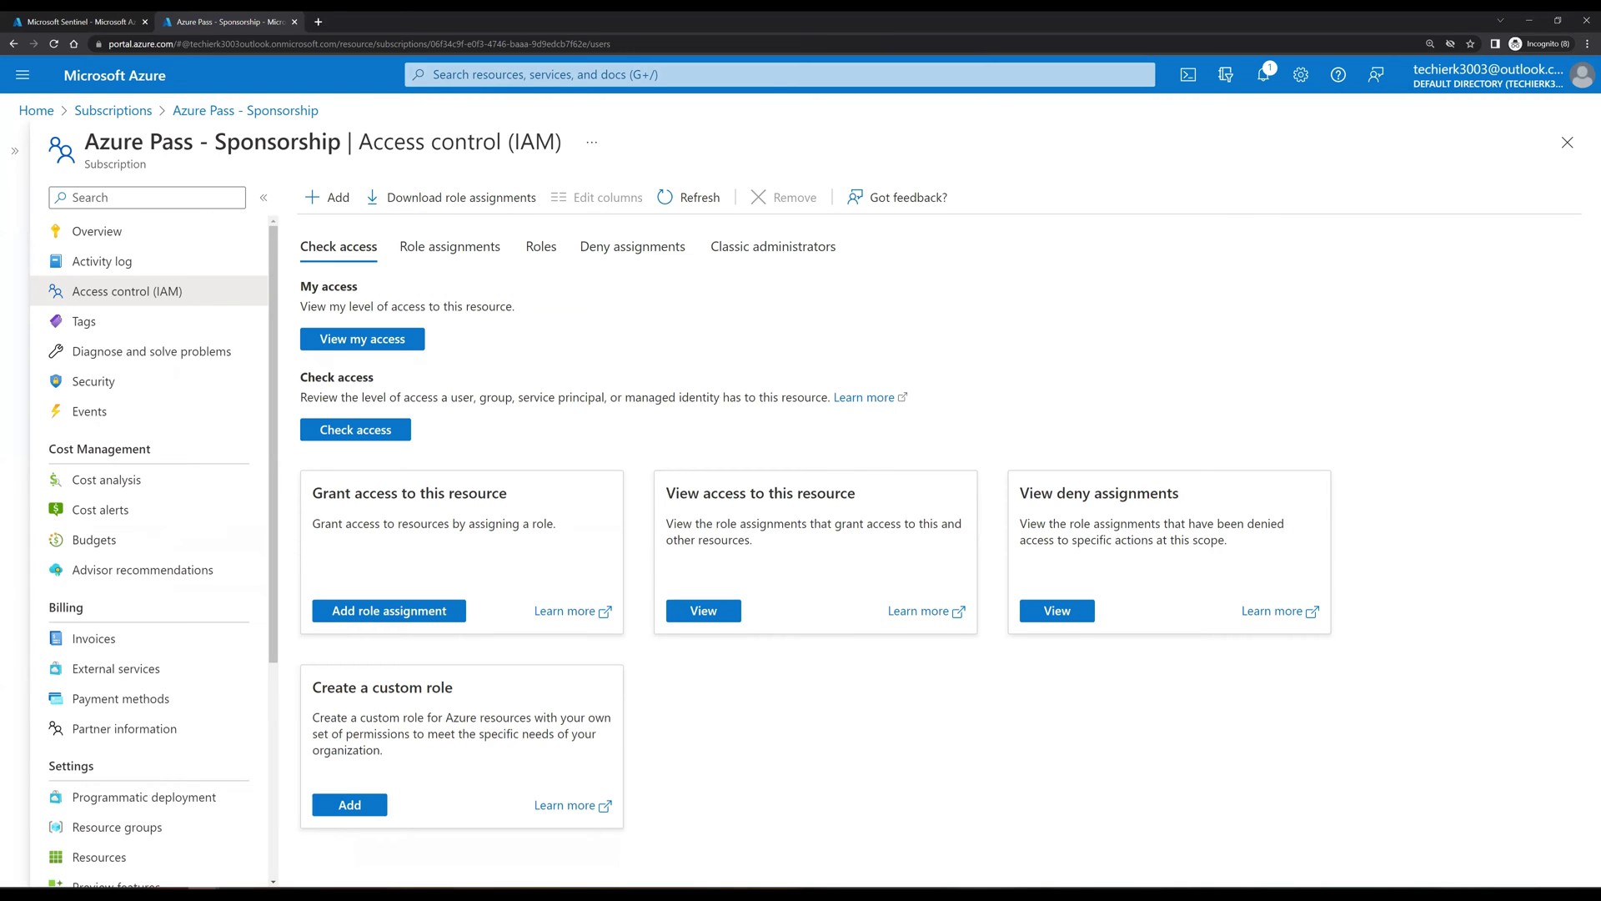
Step: Sign in to portal.azure.com as the test user in a private window and open Microsoft Sentinel
{"action": "key", "text": "alt+Tab"}
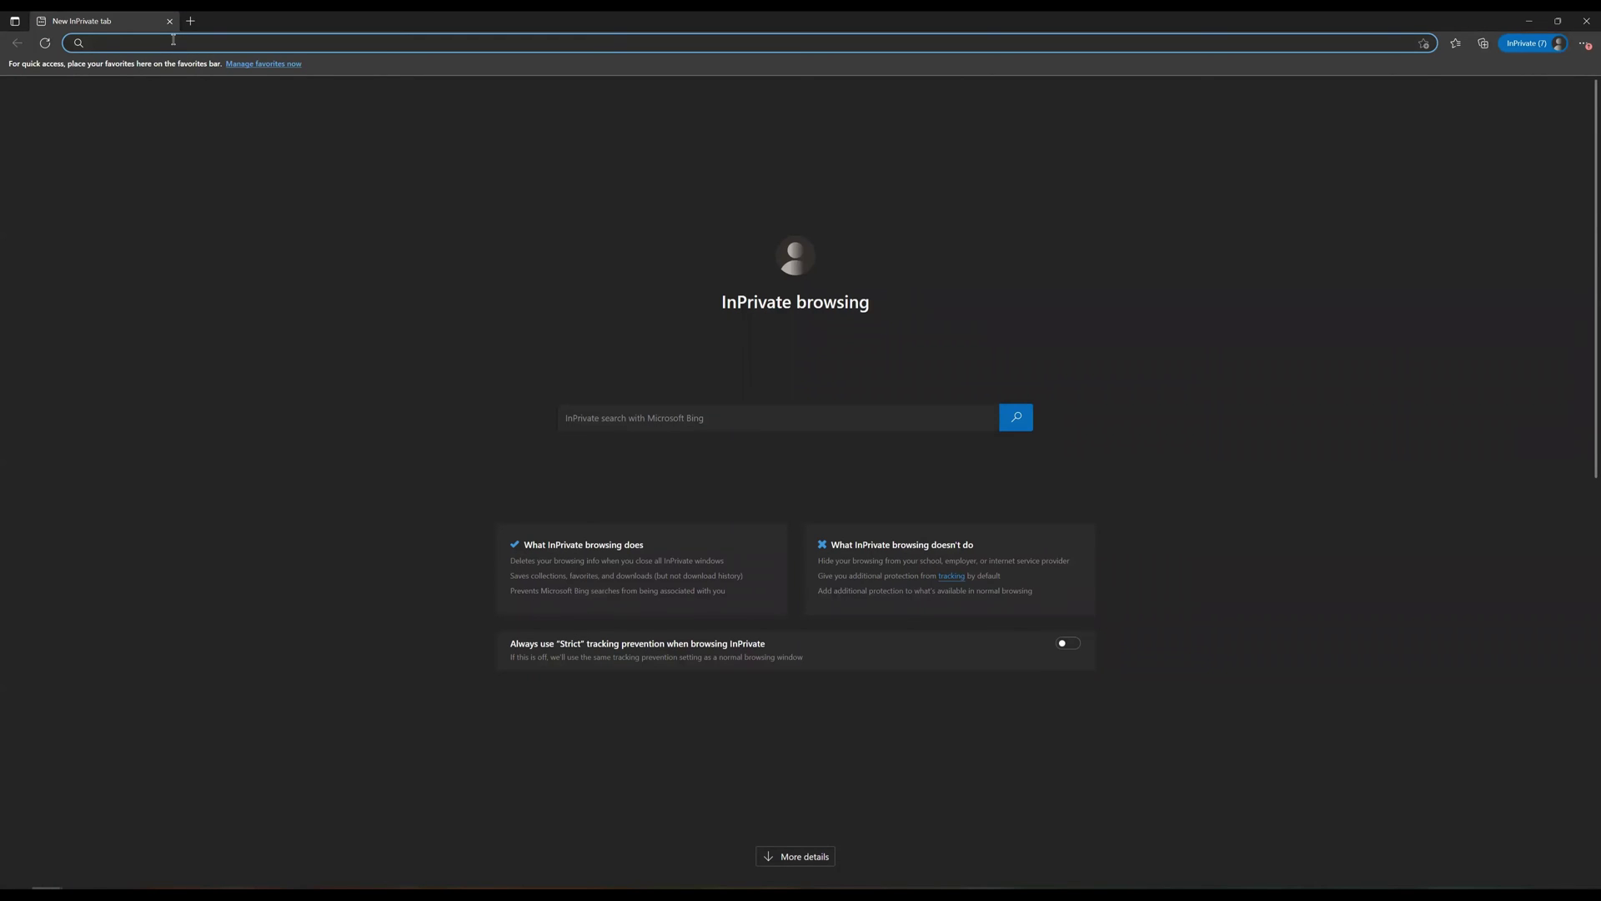
{"action": "type", "text": "portal.azure.com"}
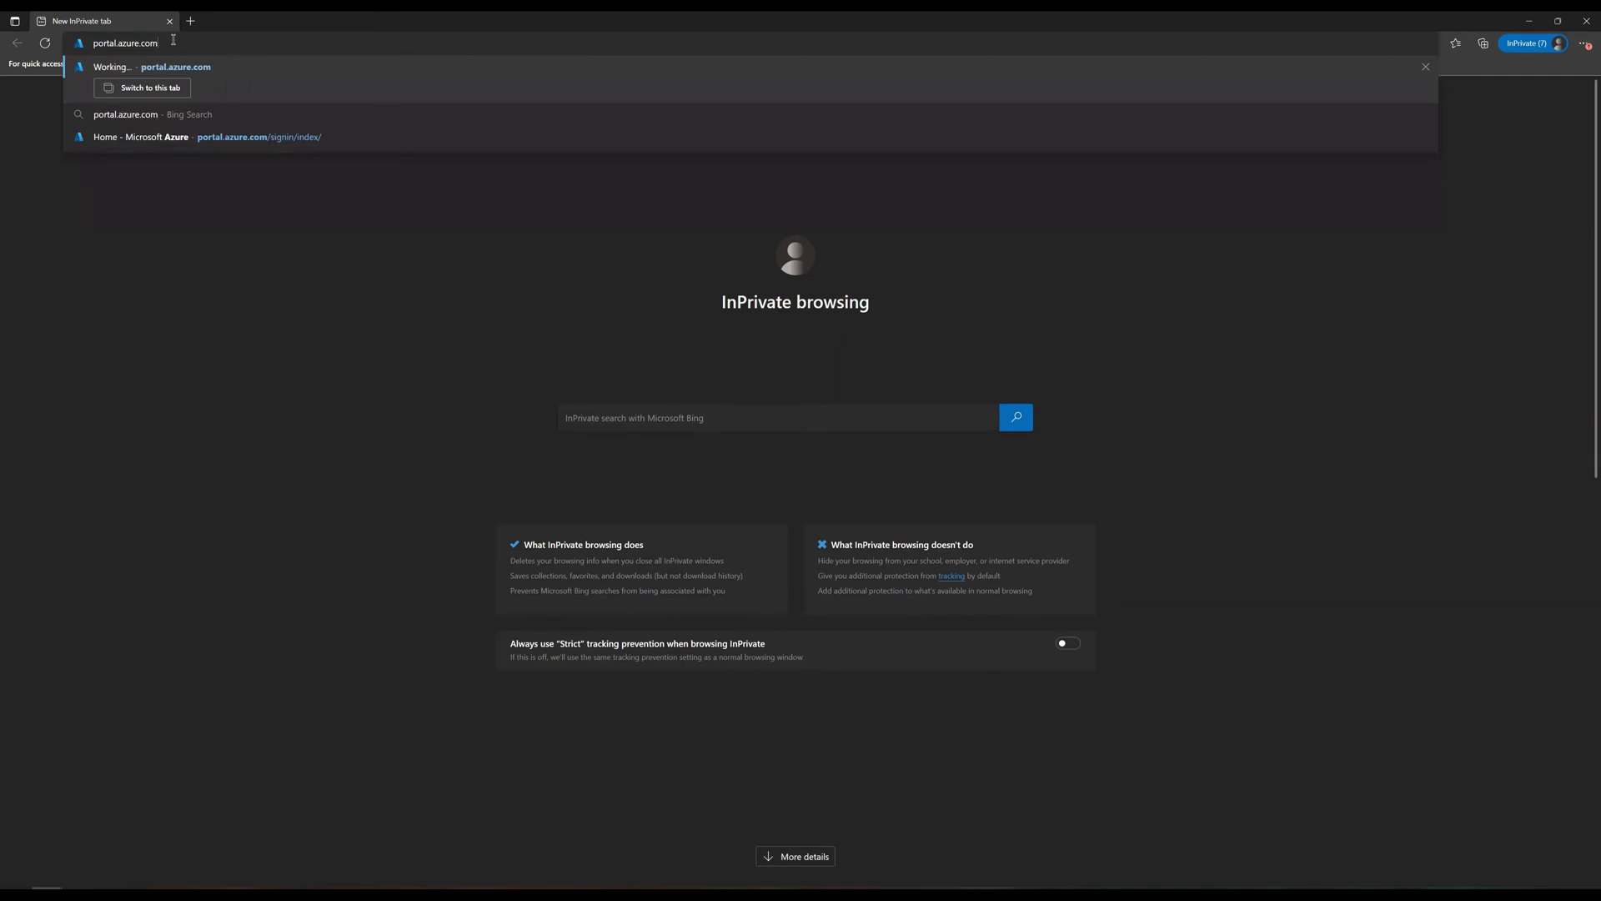
{"action": "key", "text": "Return"}
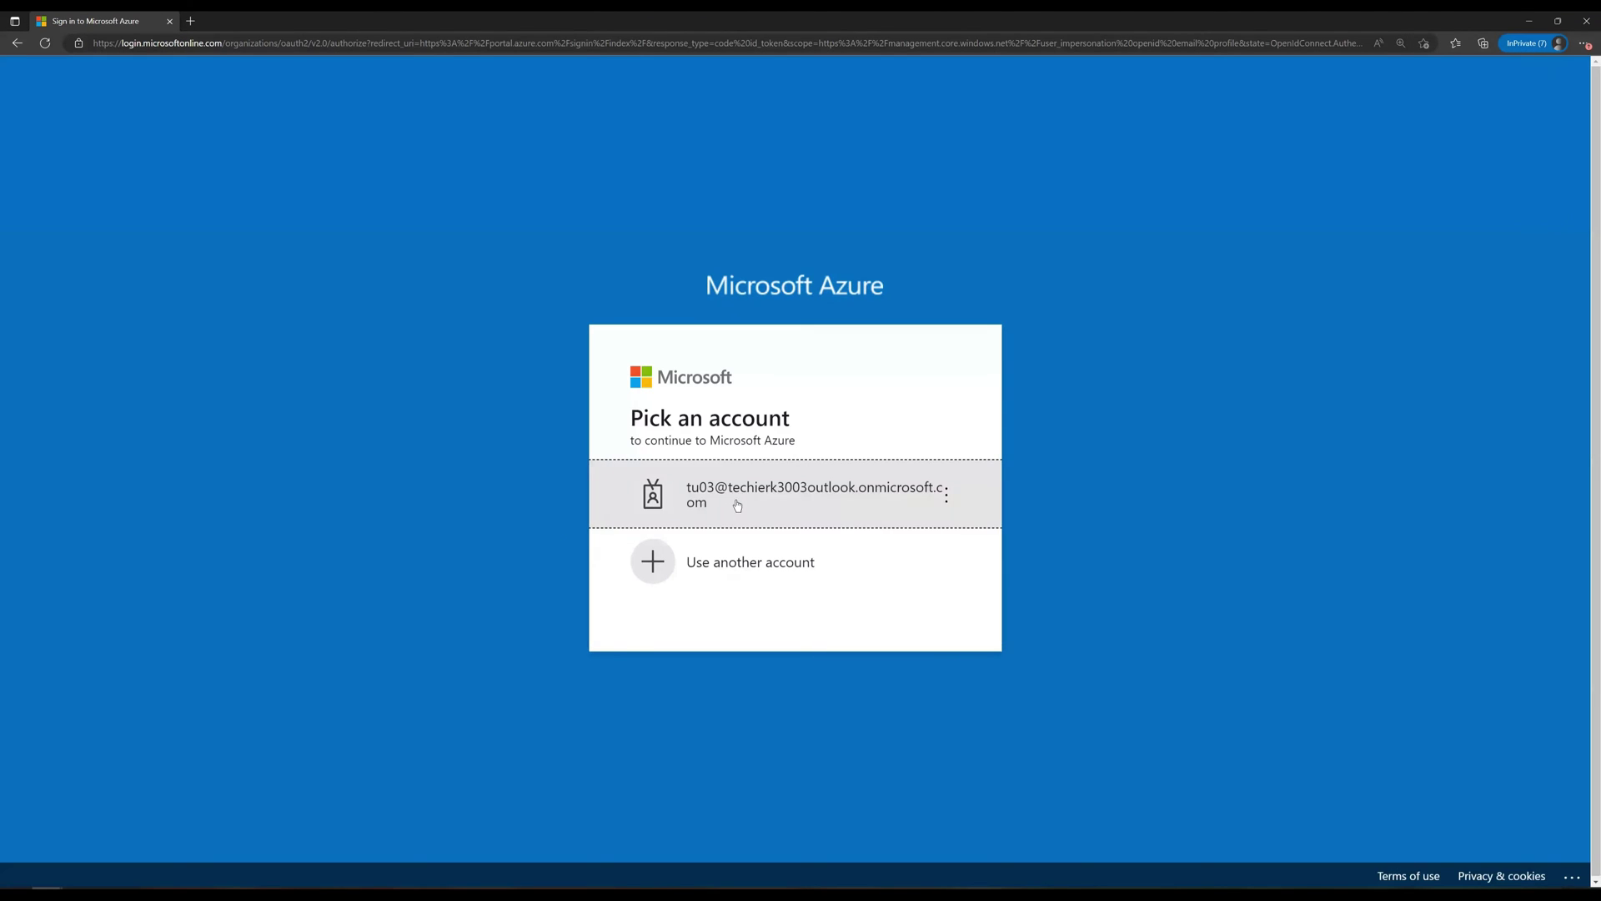
{"action": "left_click", "coordinate": [738, 504]}
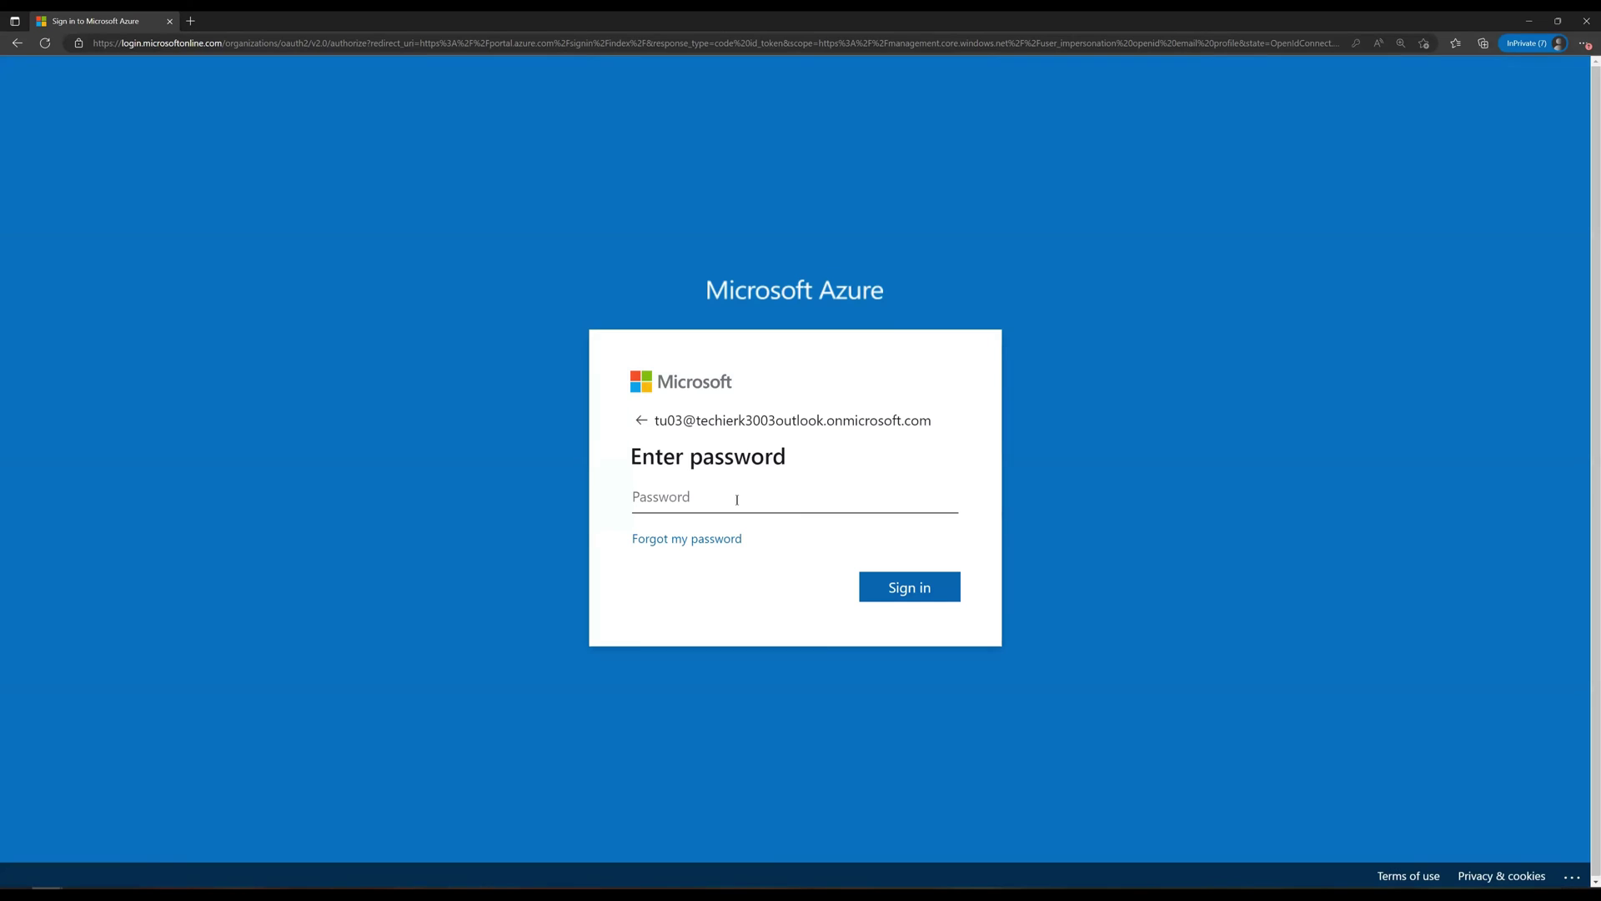
{"action": "type", "text": "***********"}
{"action": "key", "text": "Return"}
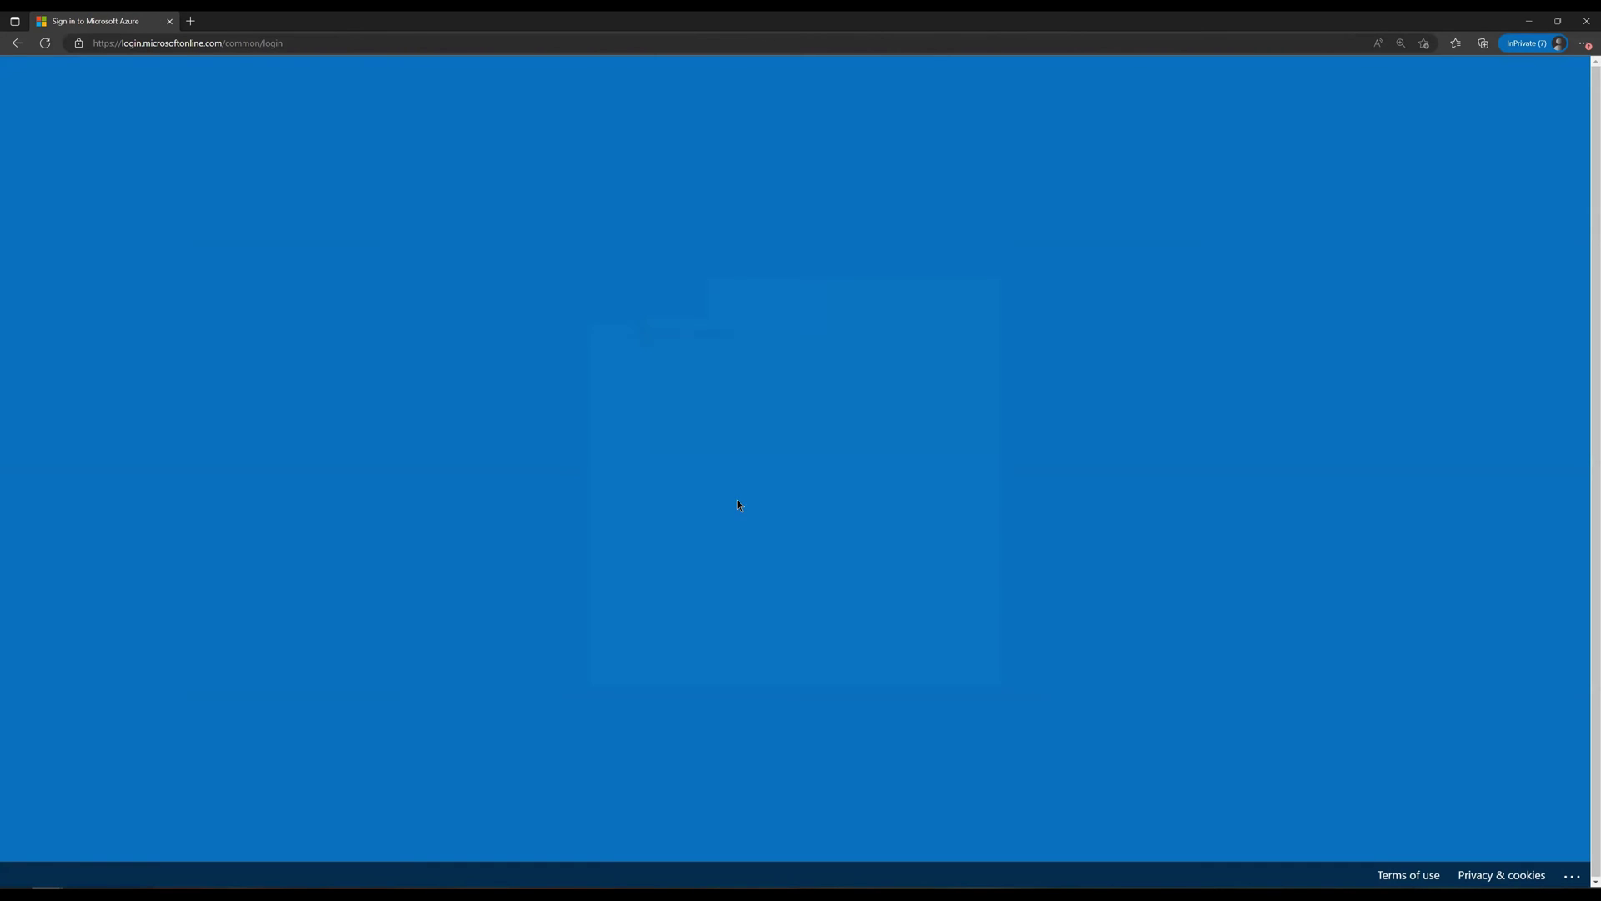
{"action": "left_click", "coordinate": [752, 527]}
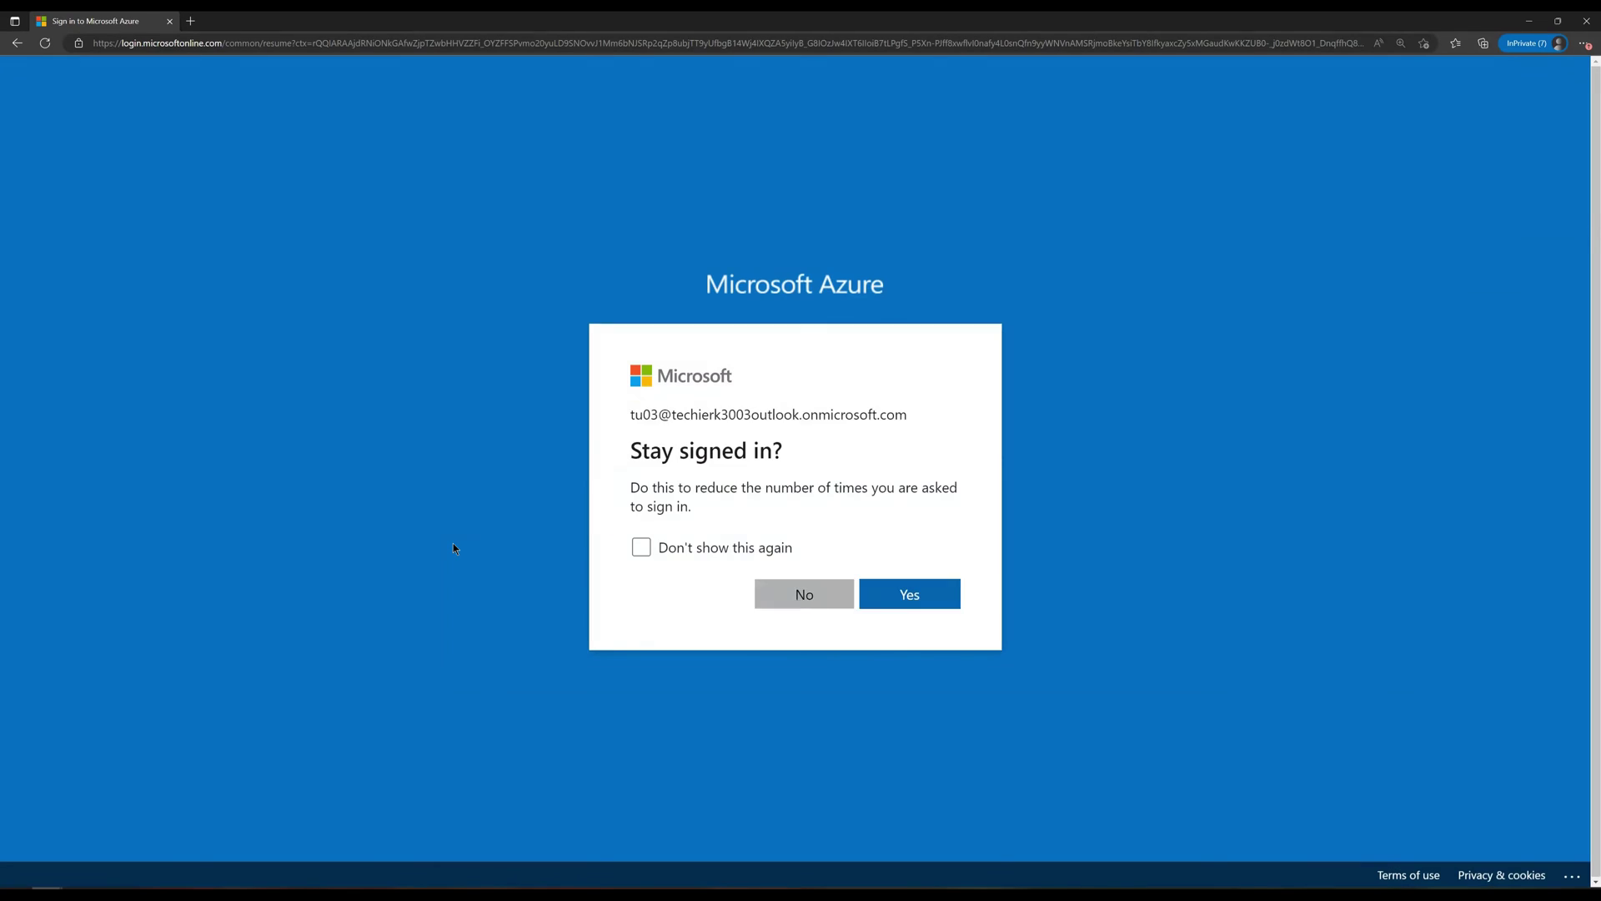
{"action": "key", "text": "Return"}
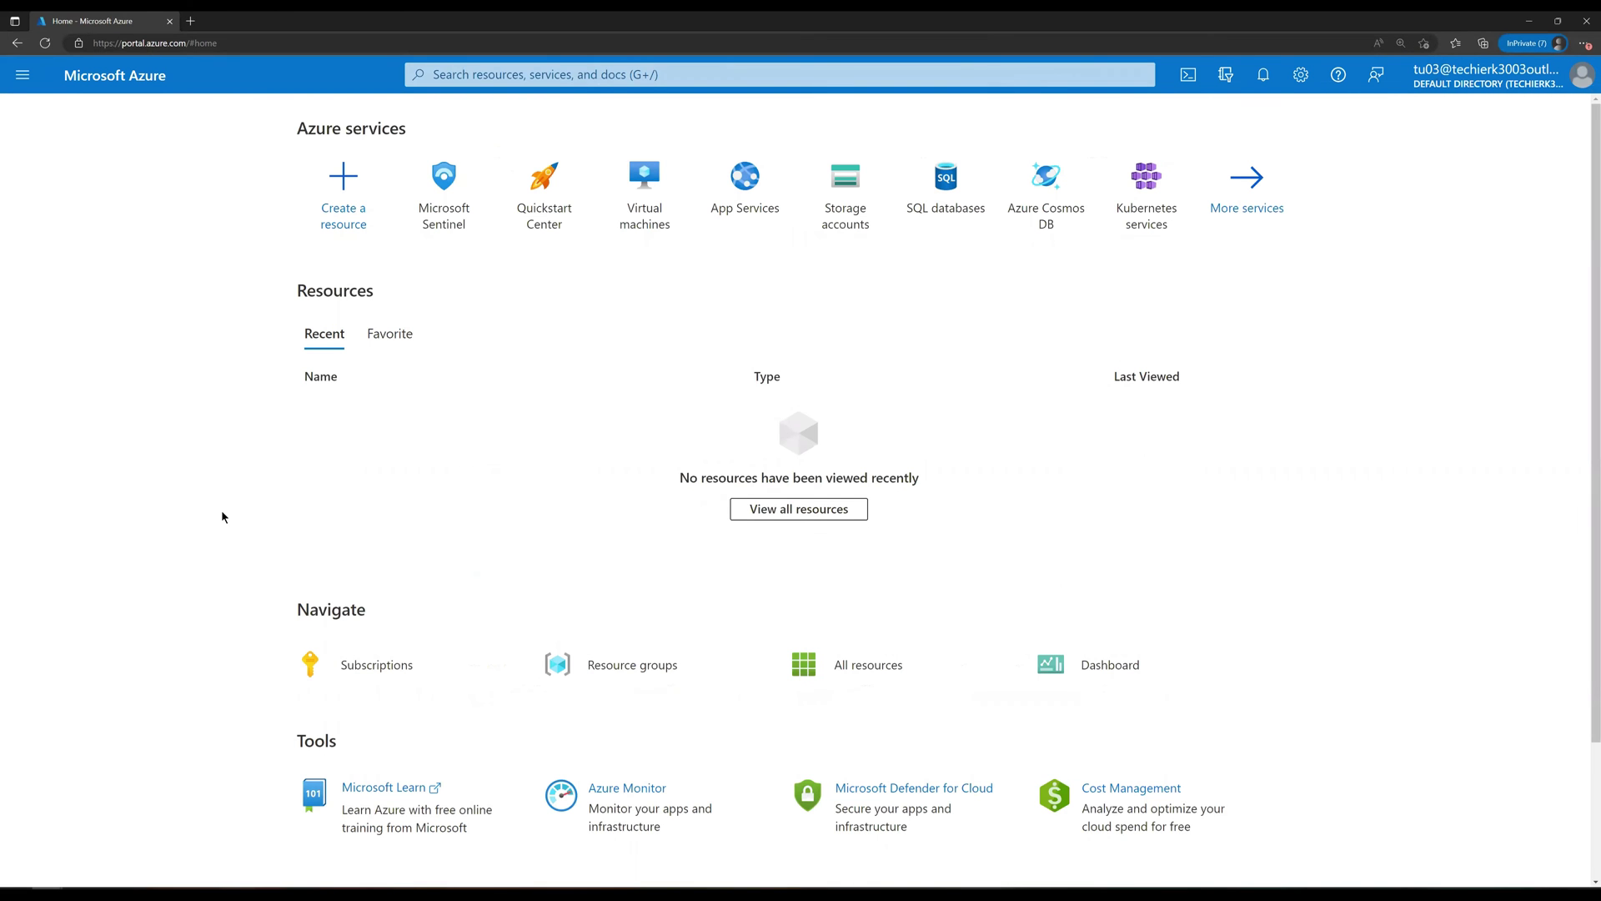
{"action": "left_click", "coordinate": [432, 223]}
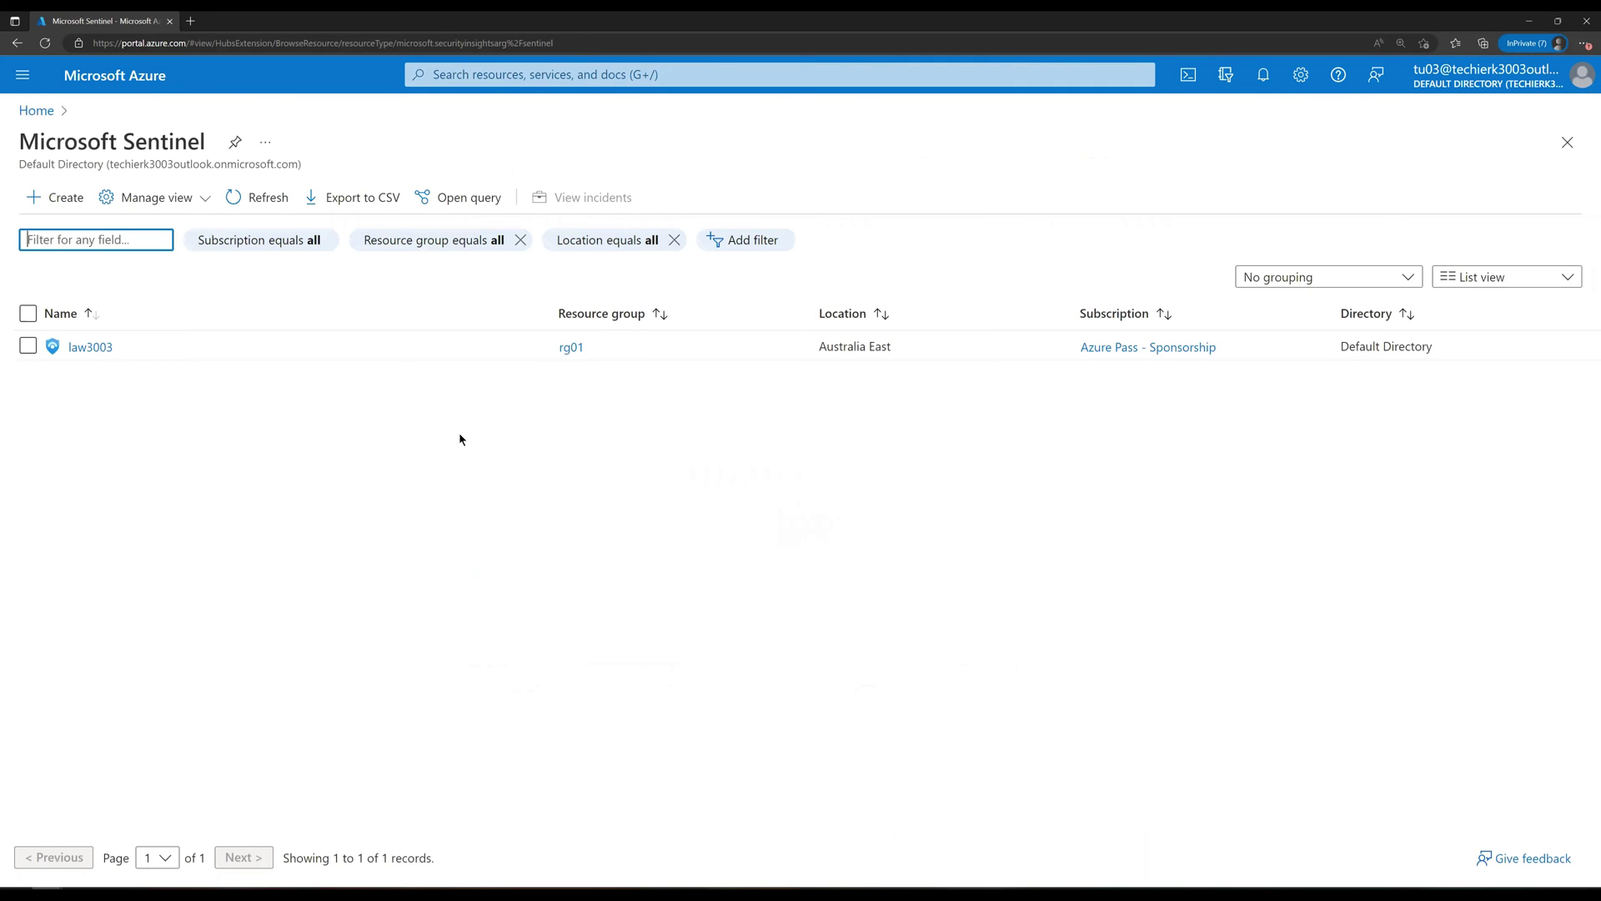
Step: Open the Incidents list of the law3003 workspace in Sentinel
{"action": "left_click", "coordinate": [87, 348]}
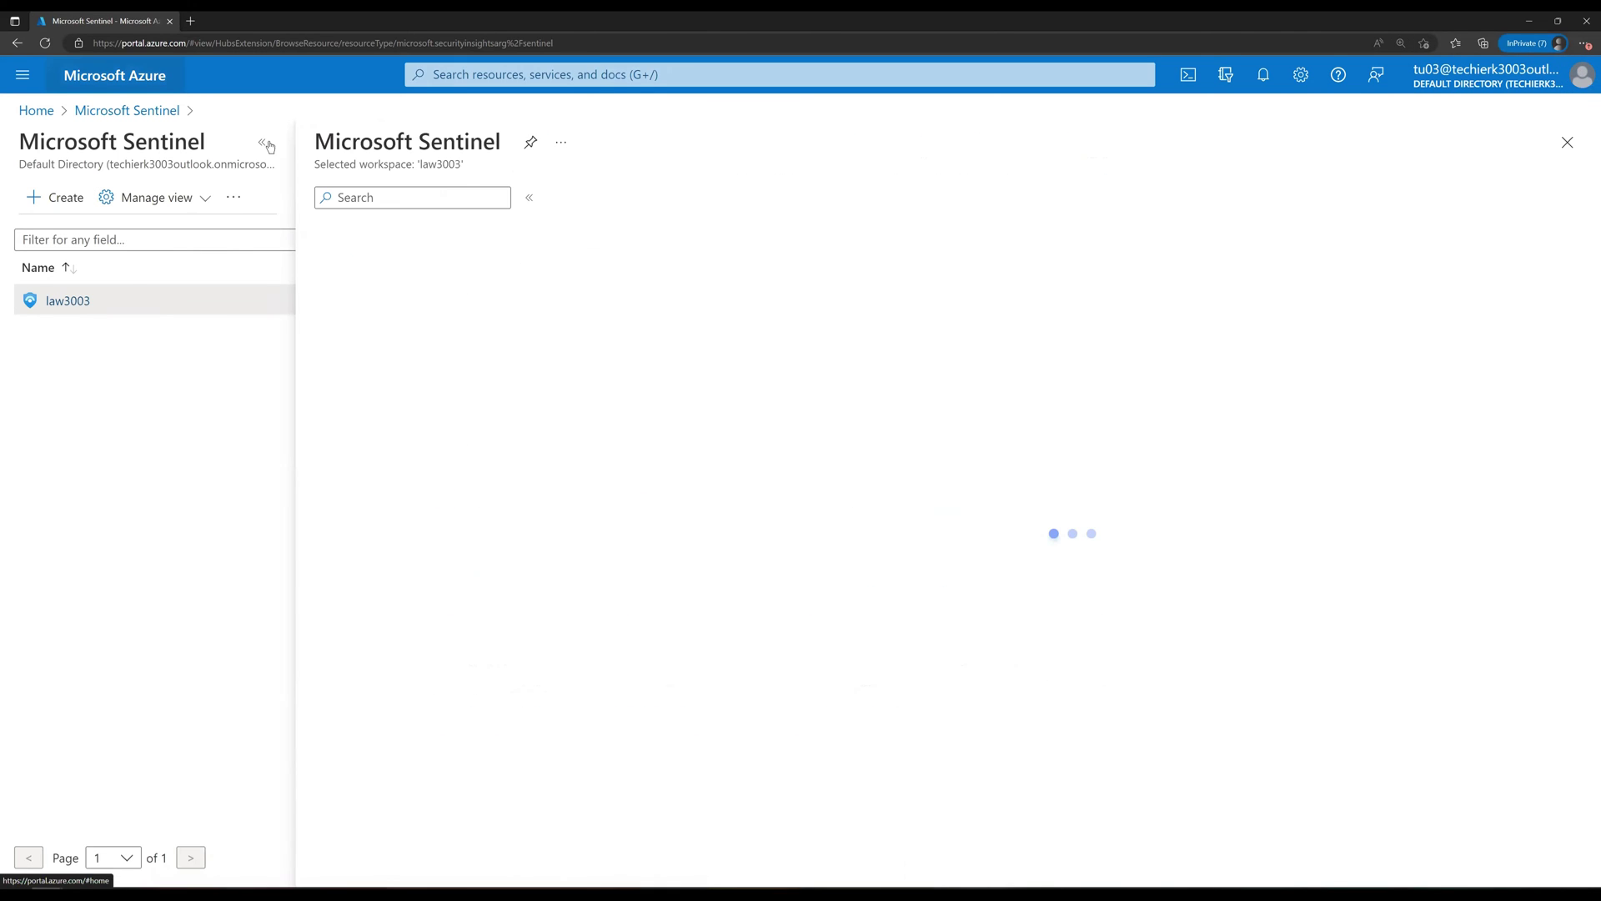
{"action": "left_click", "coordinate": [269, 146]}
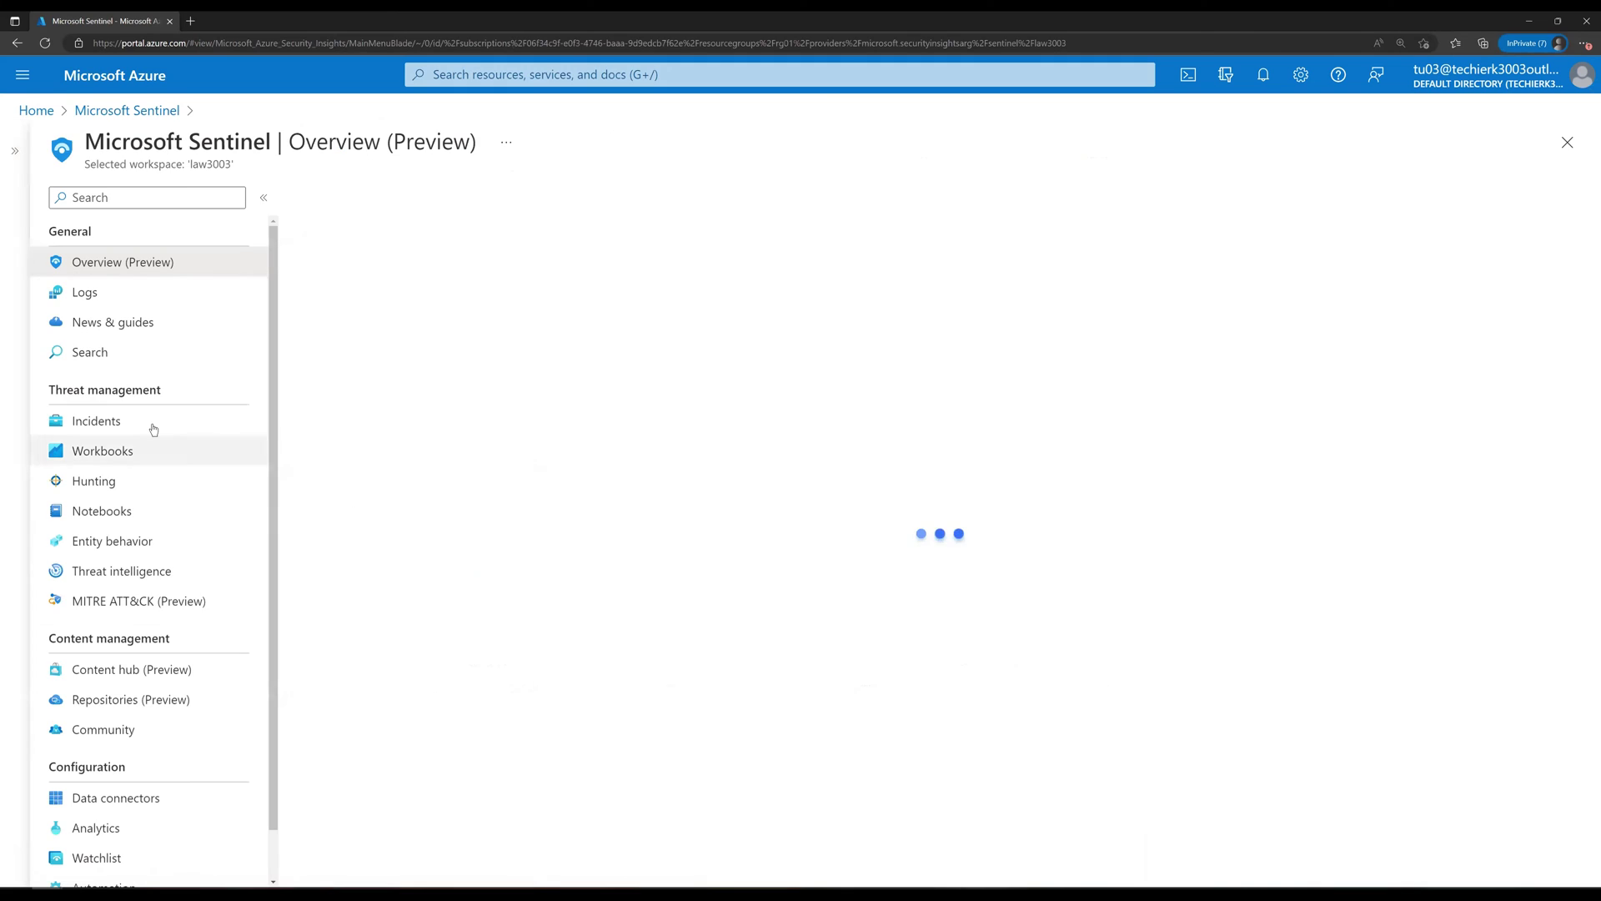
{"action": "left_click", "coordinate": [153, 428]}
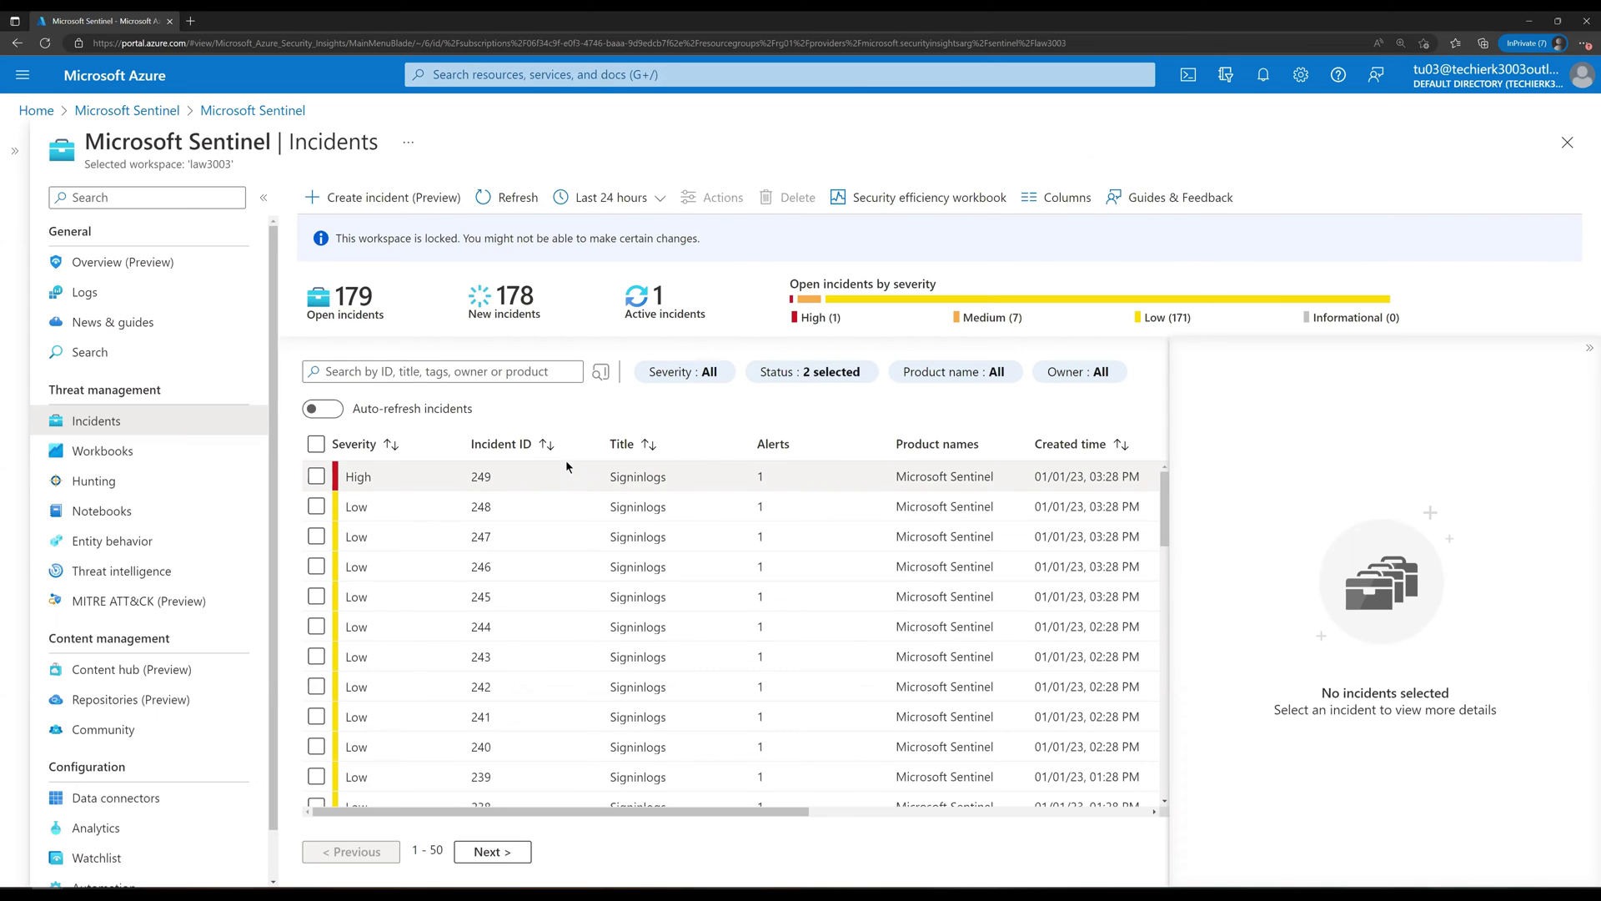
Step: Filter incidents by owner to Assigned to me, leaving only incident 249
{"action": "left_click", "coordinate": [851, 380]}
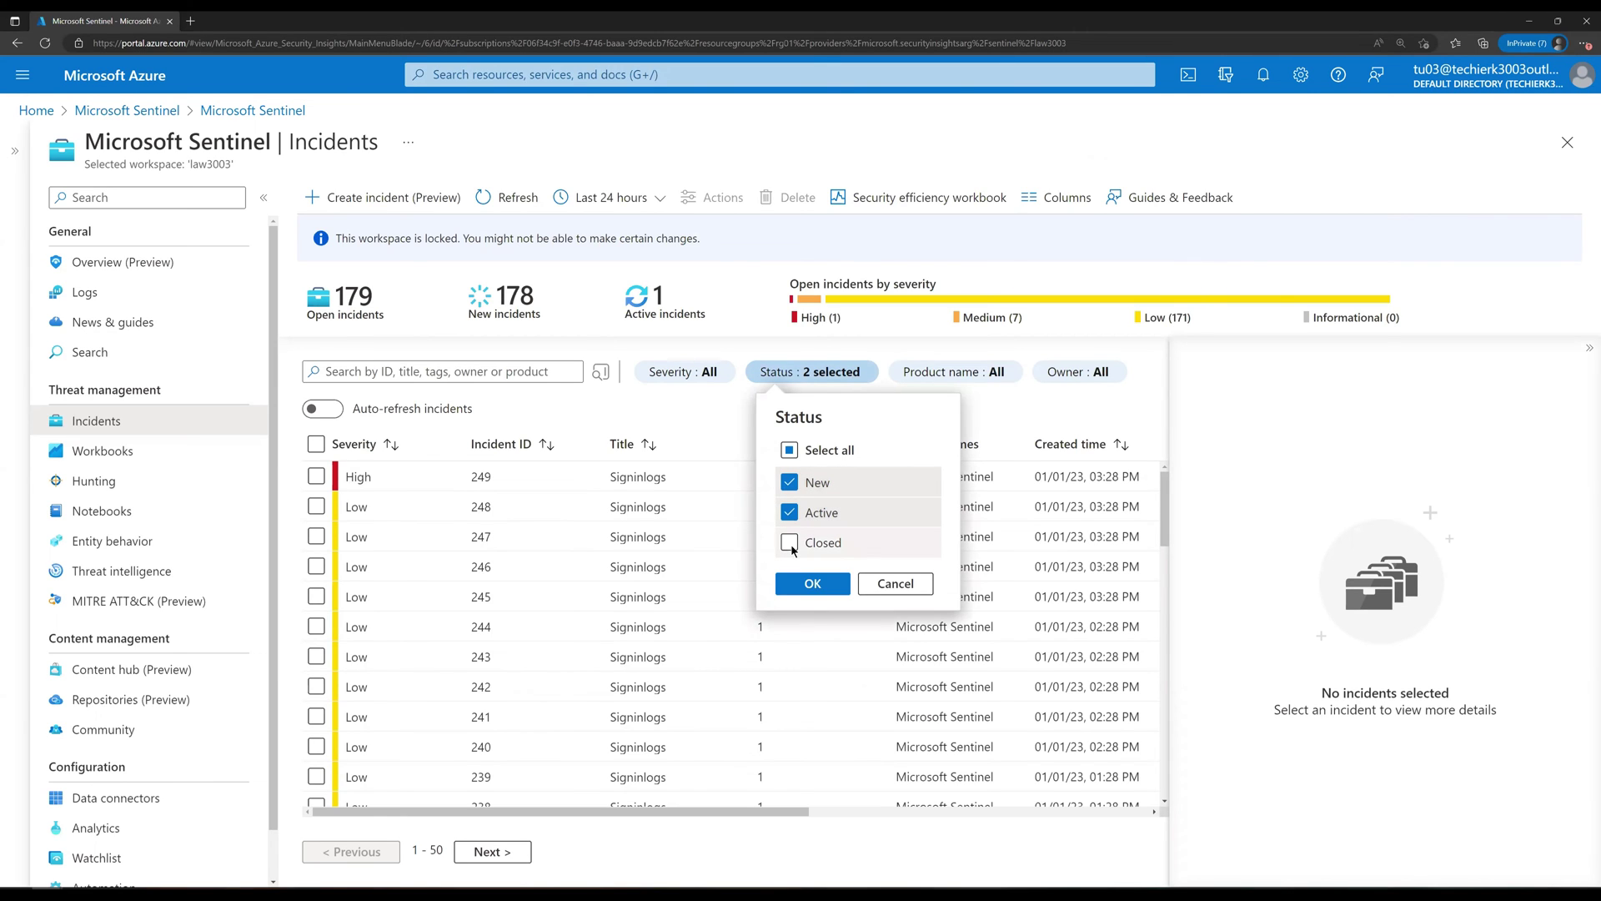
{"action": "left_click", "coordinate": [917, 583]}
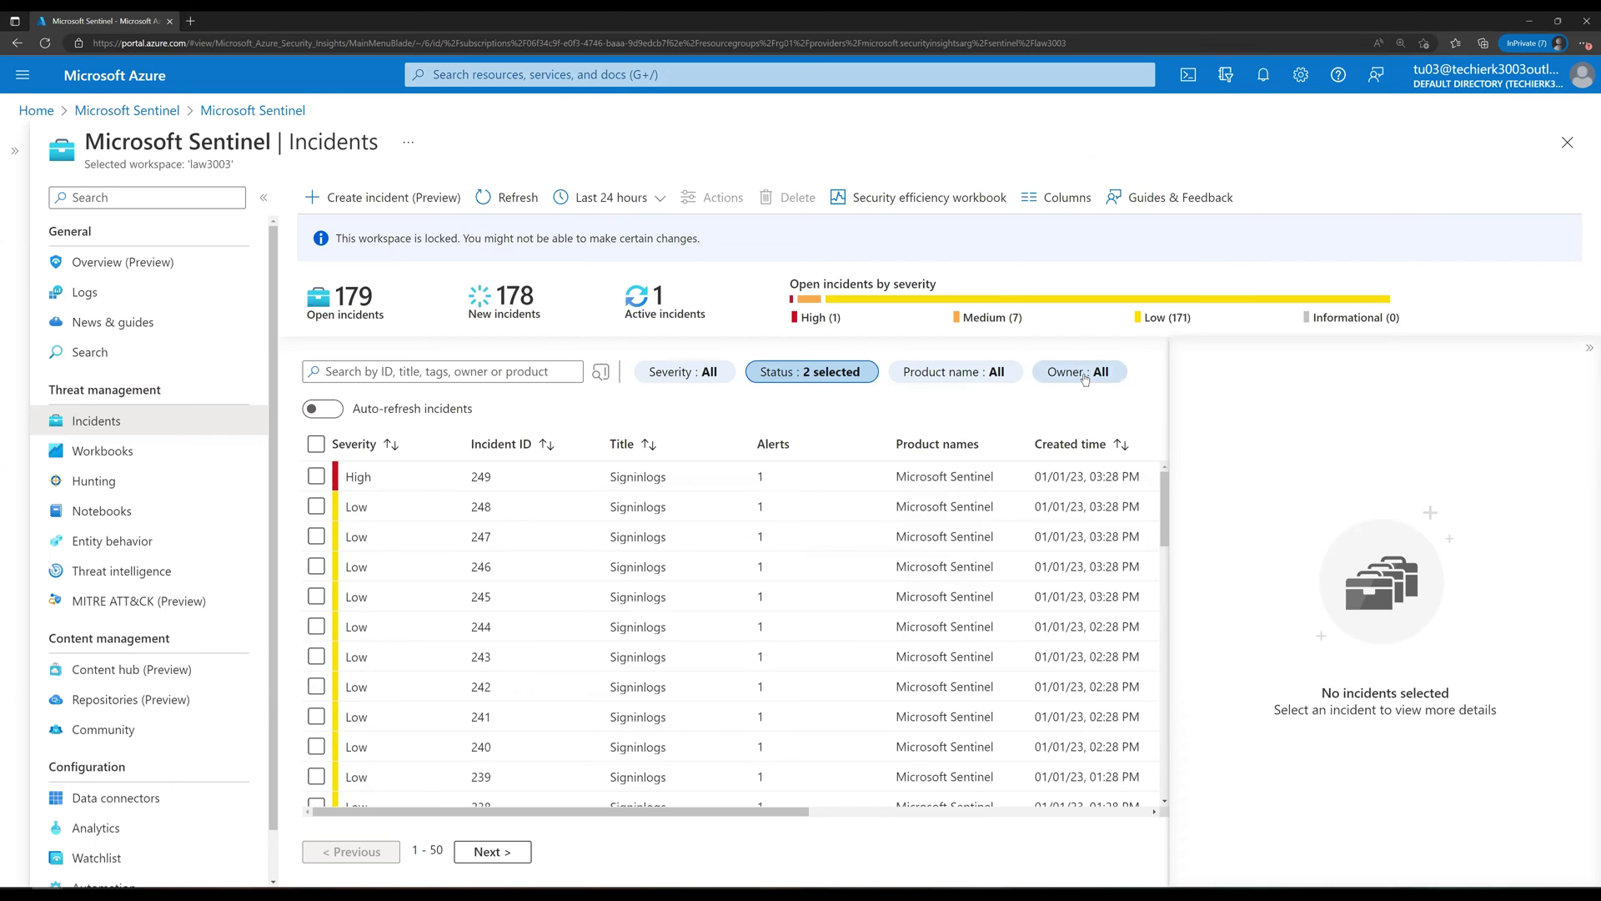
{"action": "left_click", "coordinate": [1084, 373]}
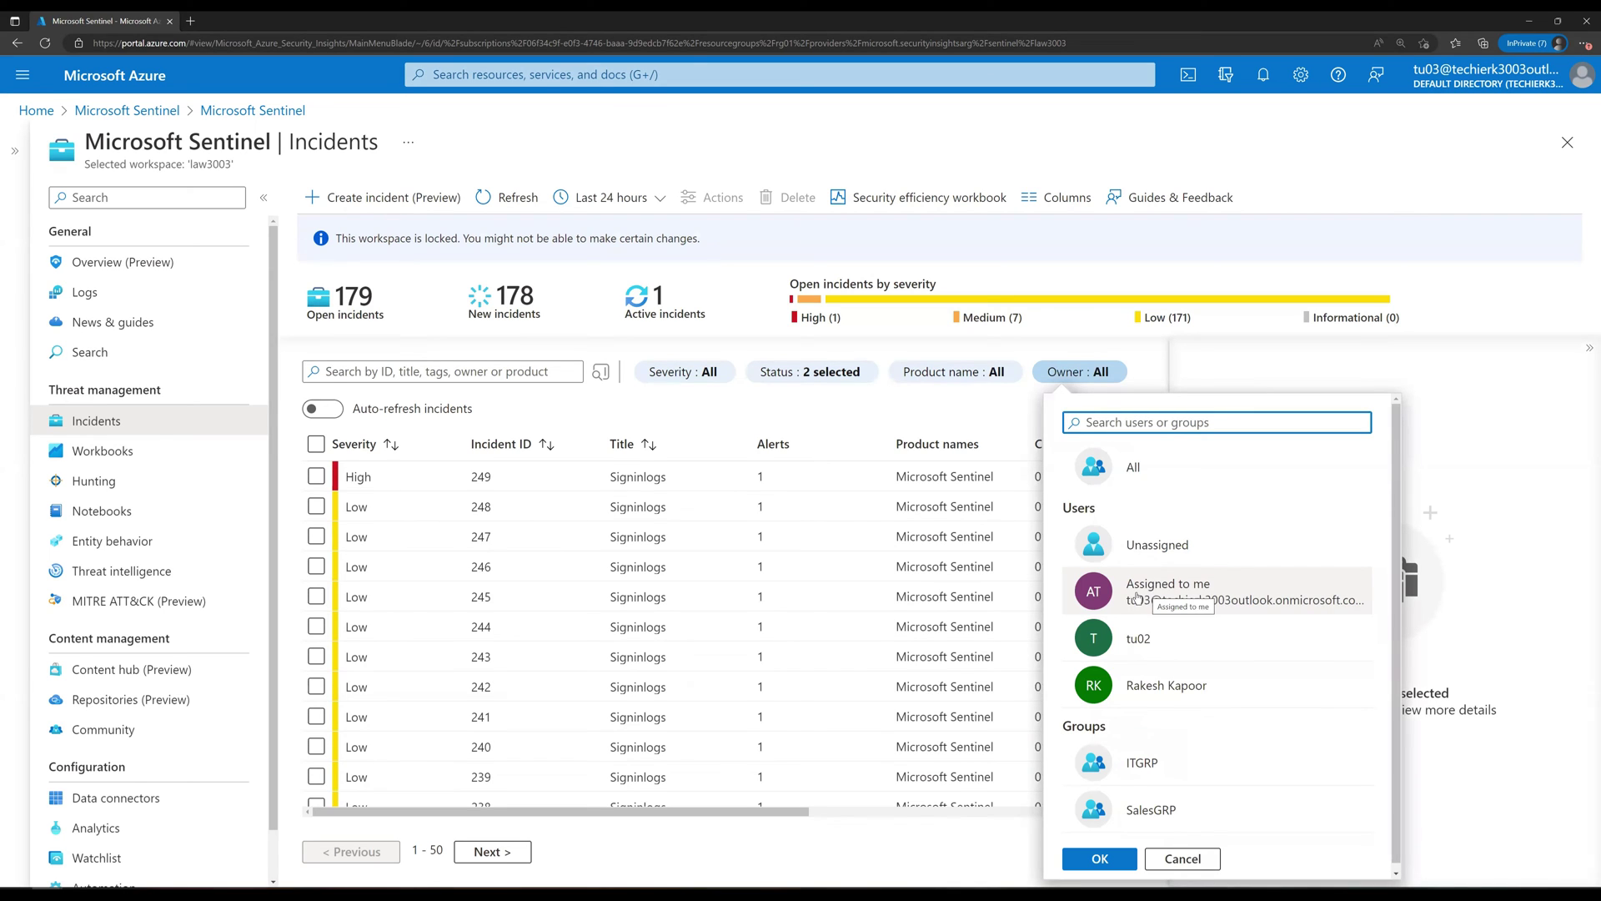
{"action": "left_click", "coordinate": [1147, 593]}
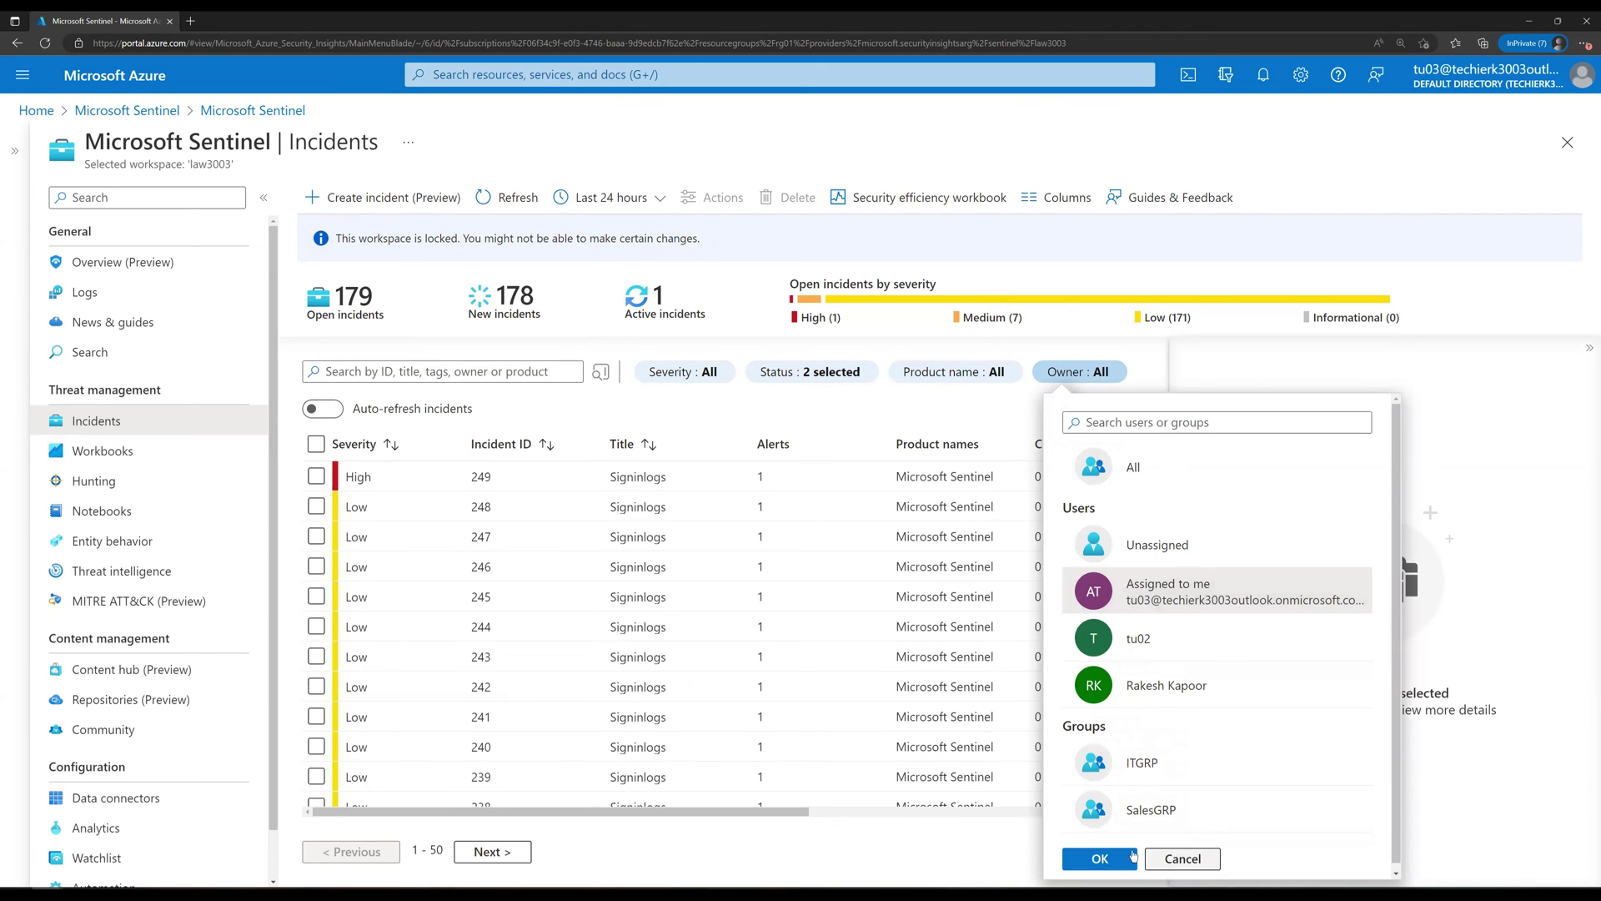
{"action": "left_click", "coordinate": [1101, 860]}
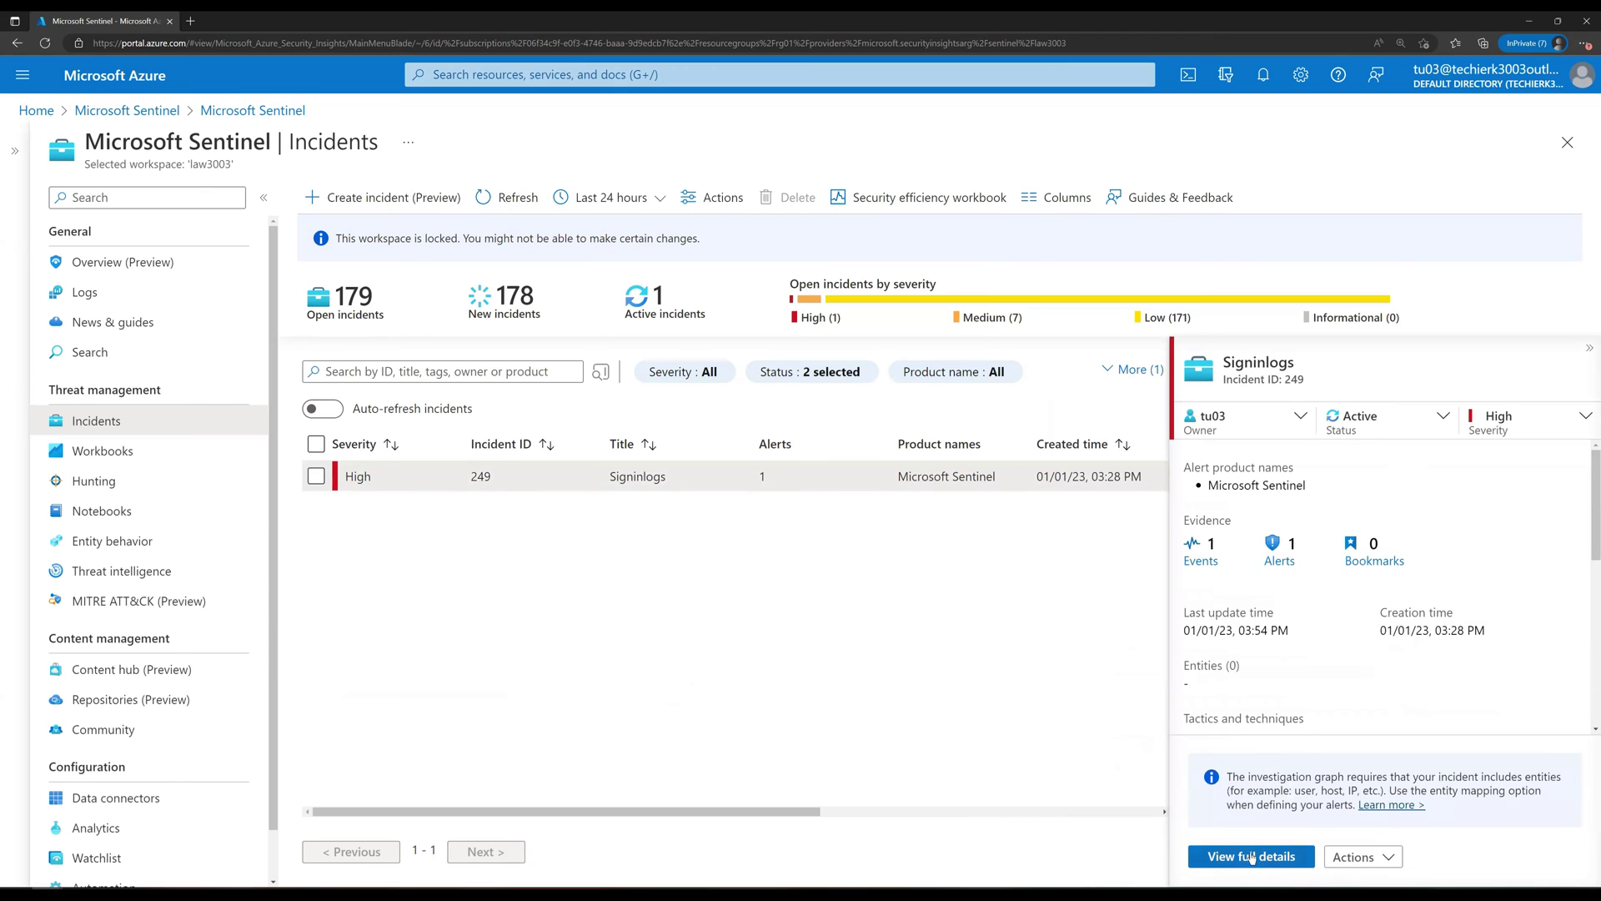
Step: Open incident 249's full details and run its Signinlogs alert events query in Logs
{"action": "key", "text": "Return"}
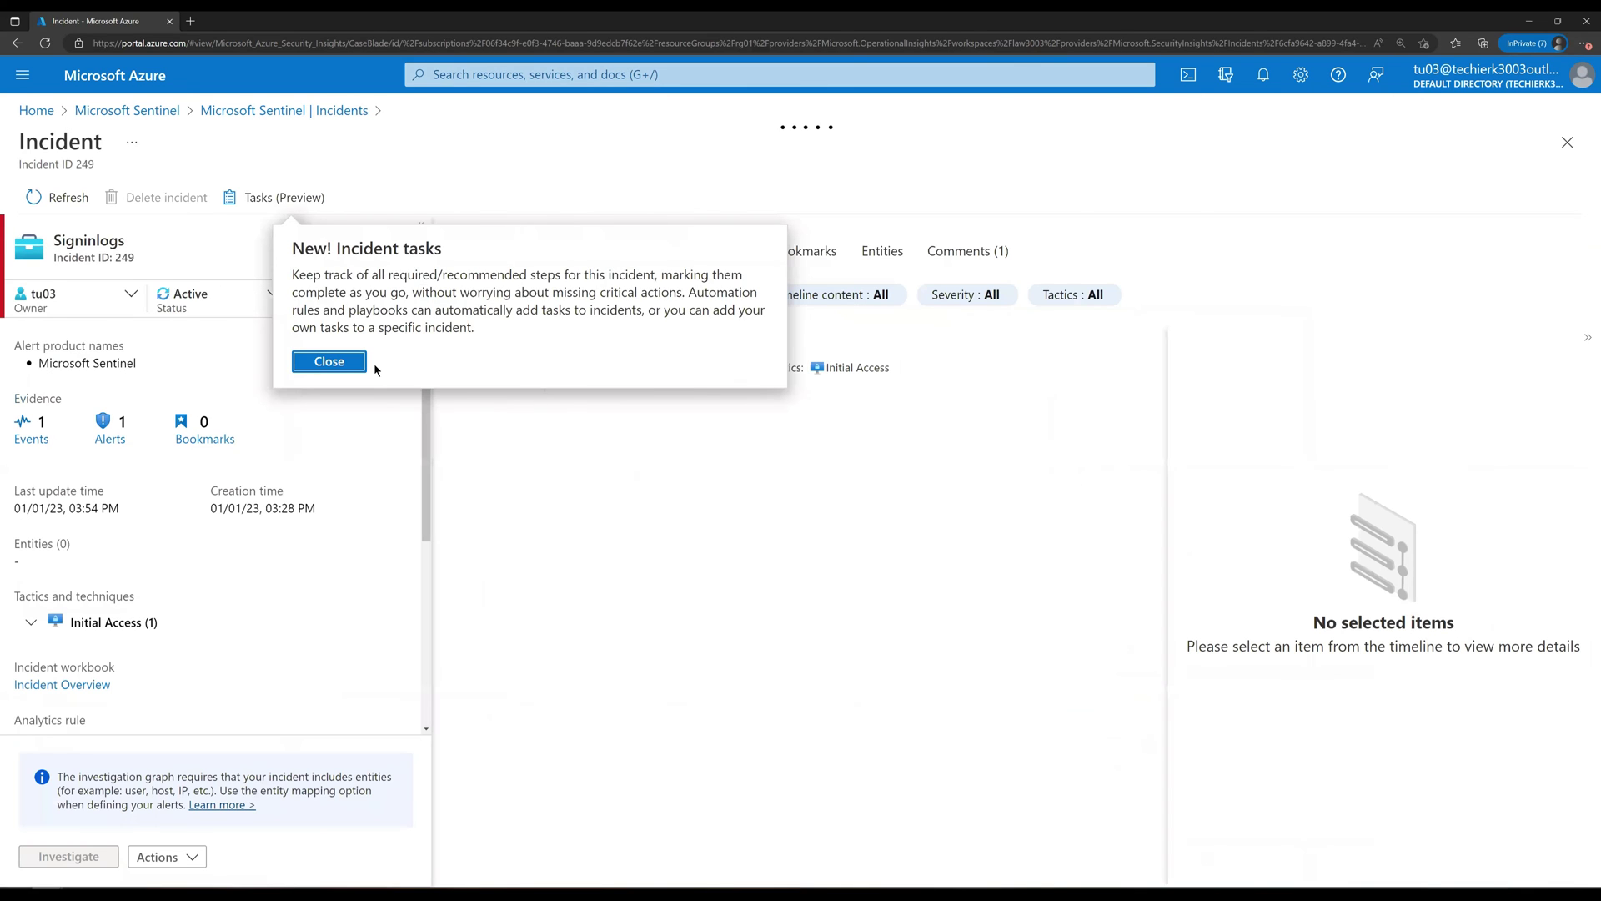
{"action": "key", "text": "Return"}
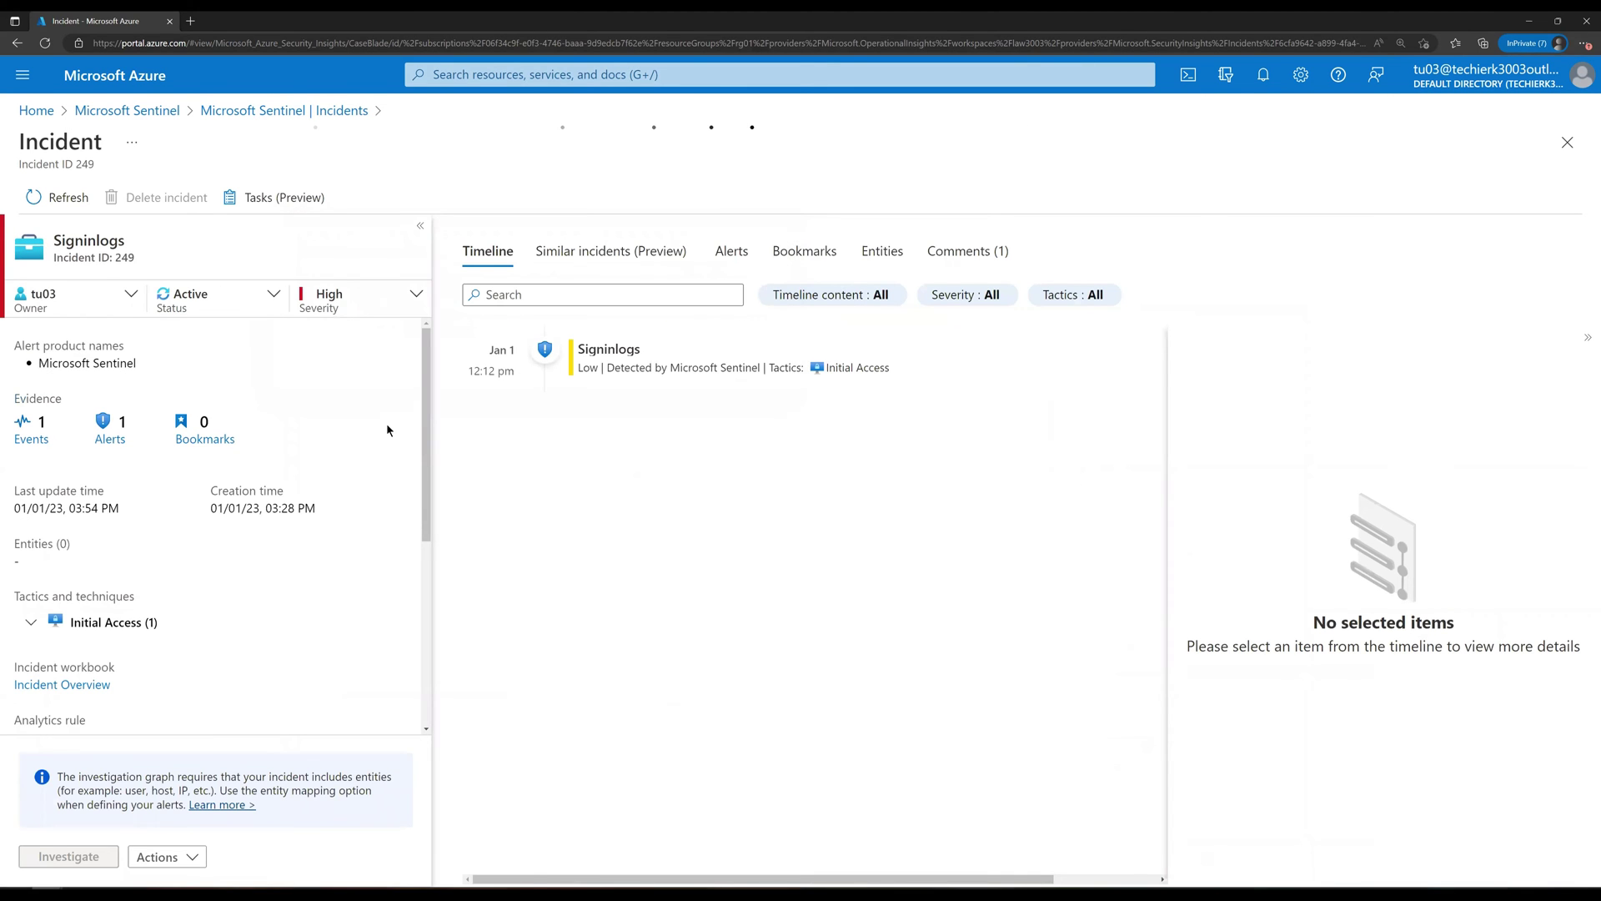
{"action": "left_click", "coordinate": [578, 427]}
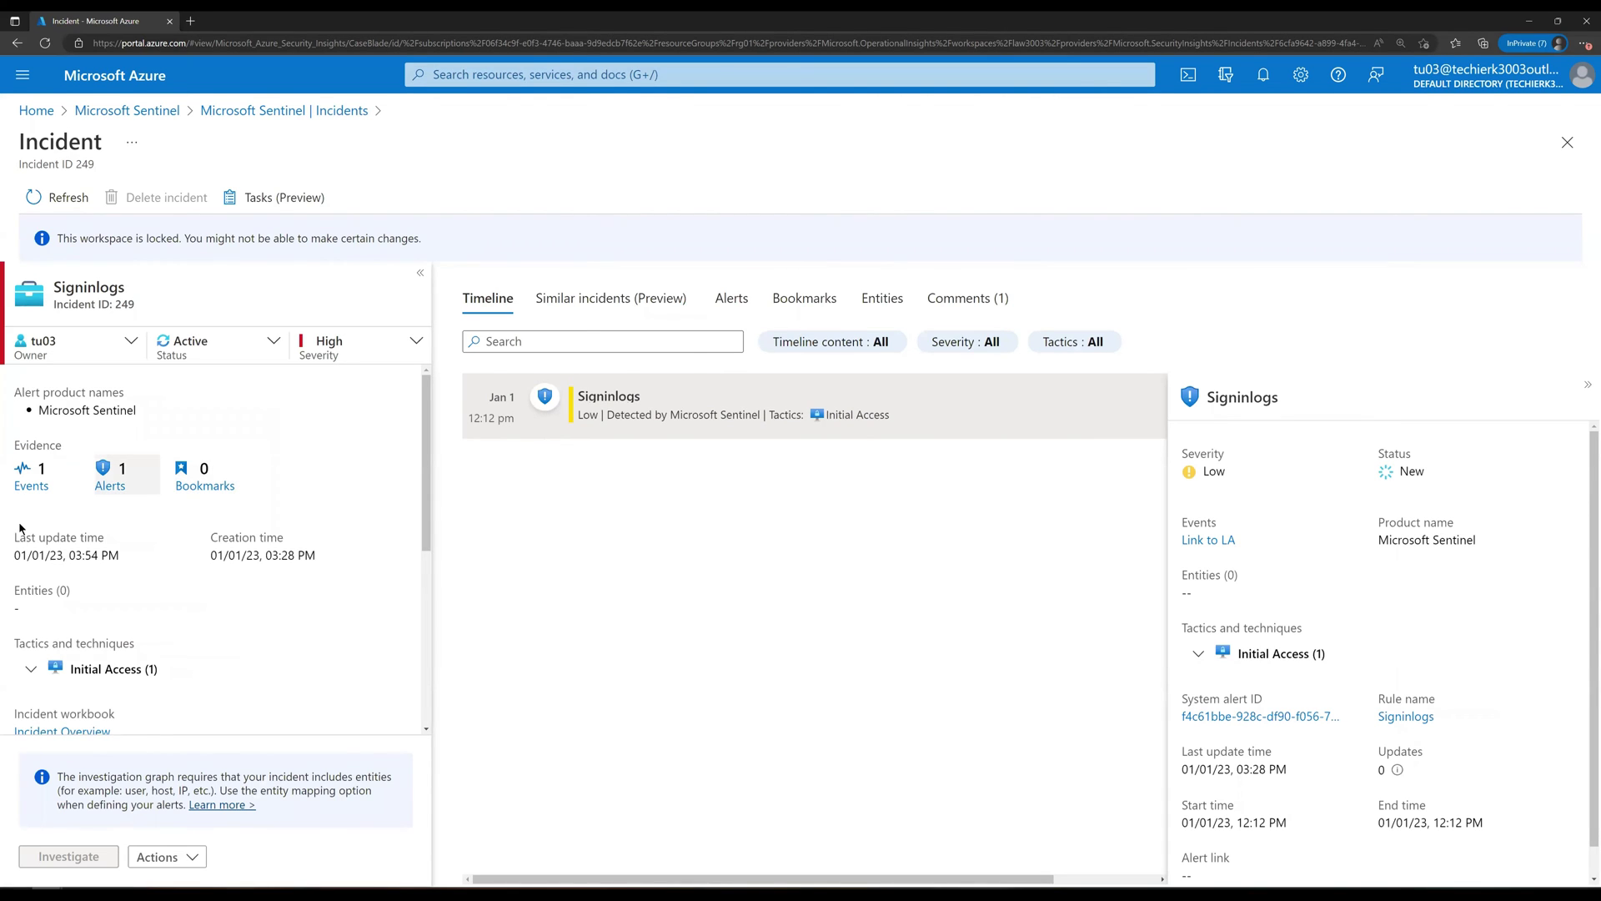
{"action": "left_click", "coordinate": [31, 479]}
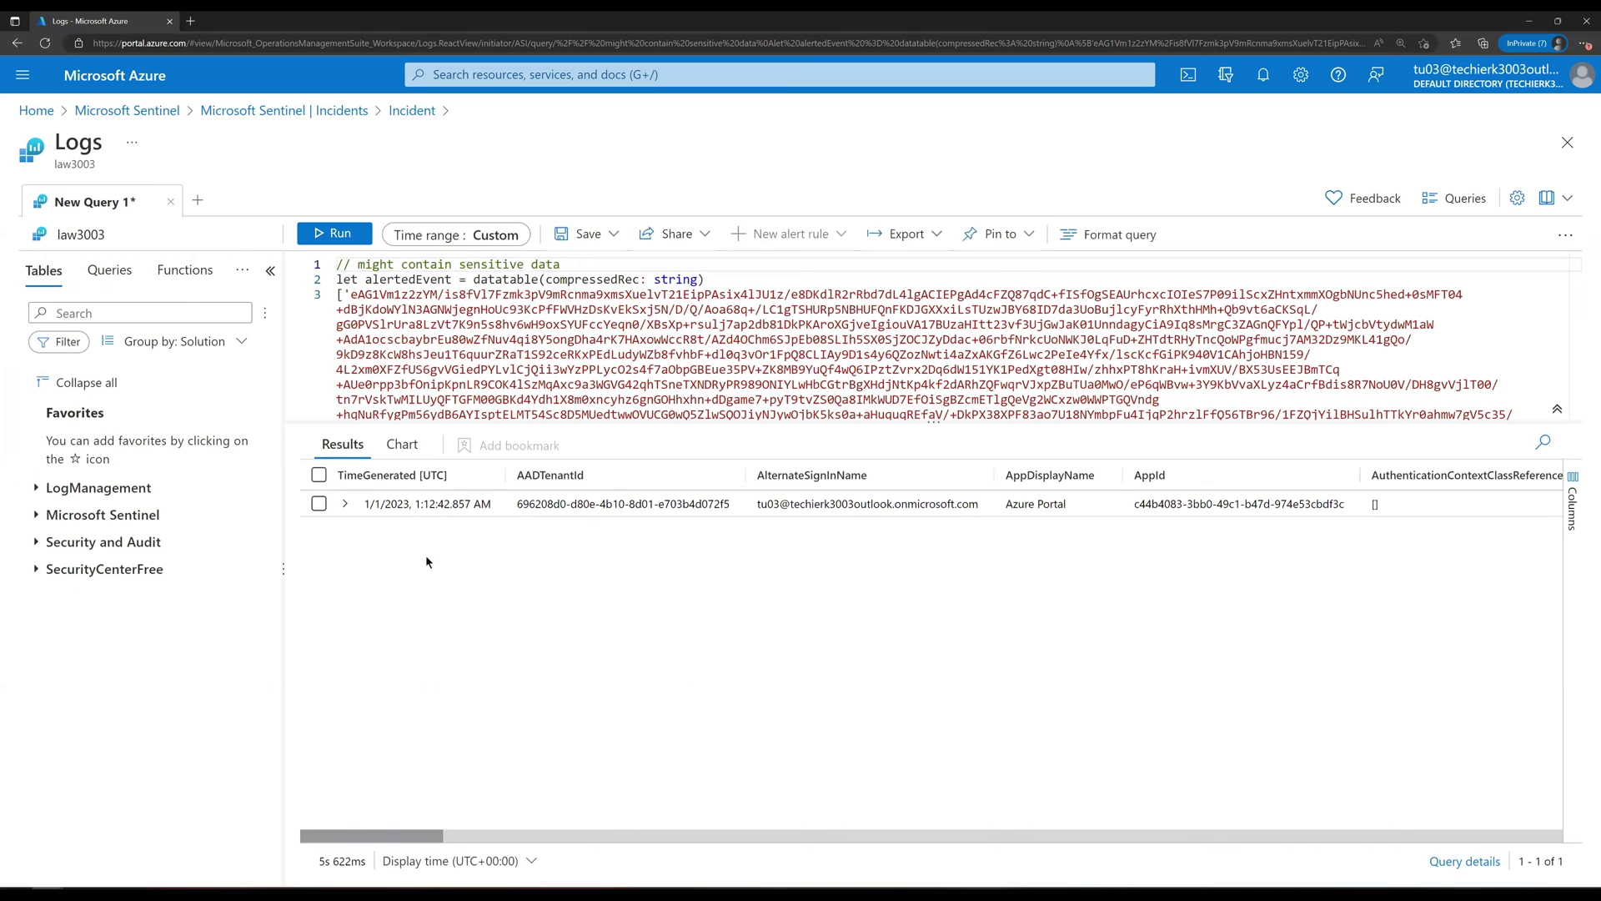
Step: Inspect the sign-in record's fields, then close Logs without saving and return to incident 249
{"action": "left_click", "coordinate": [344, 504]}
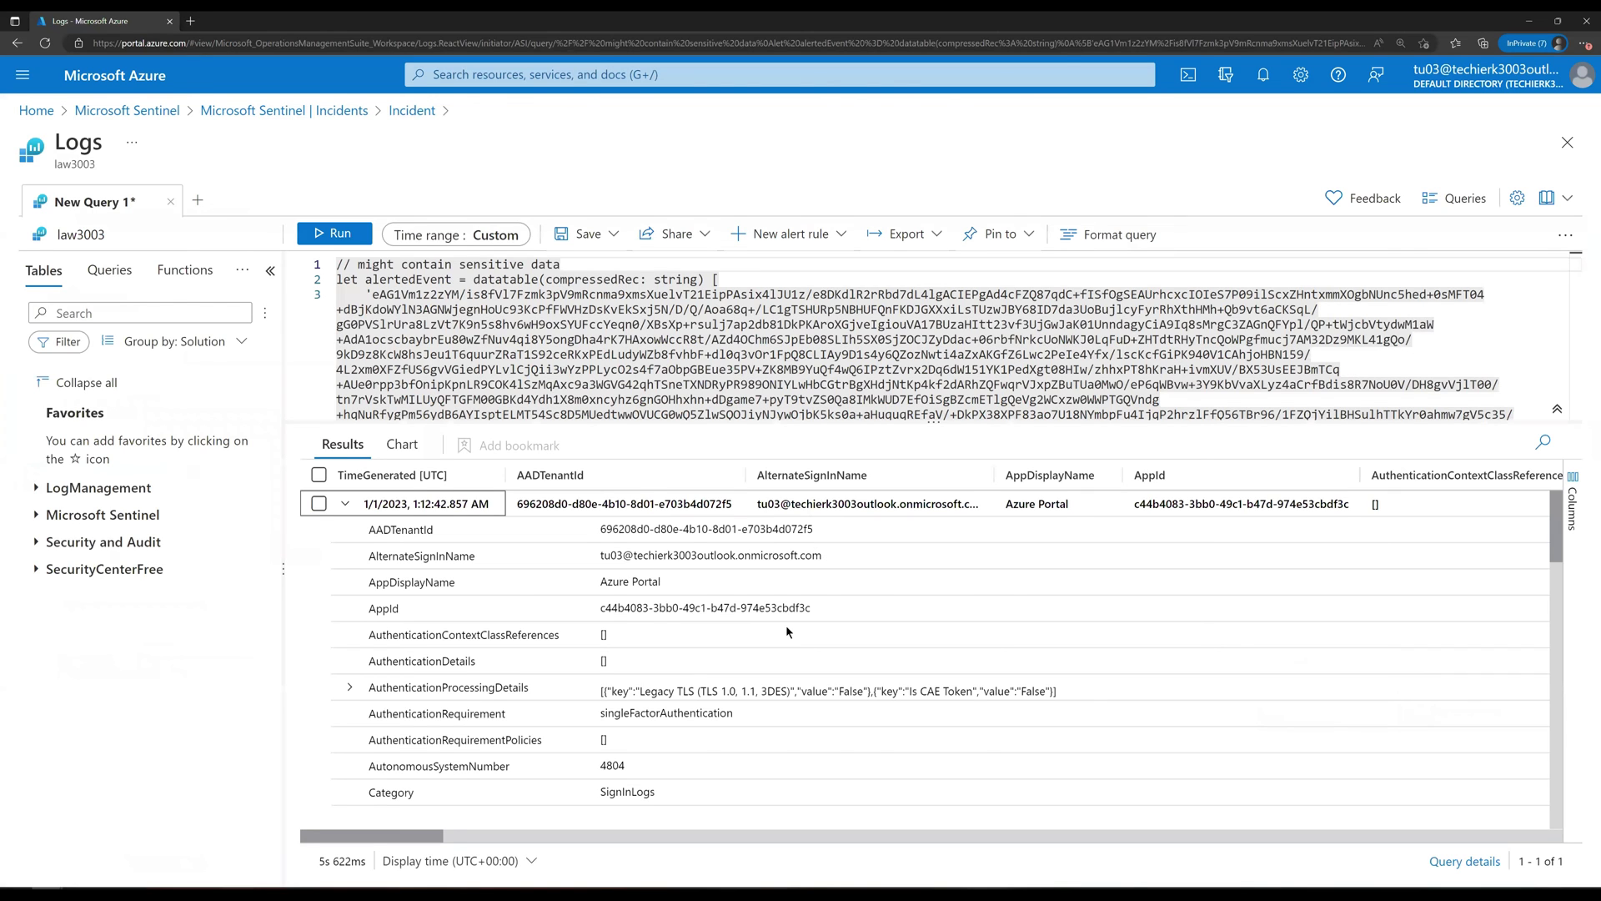
{"action": "scroll", "coordinate": [785, 624], "scroll_direction": "down", "scroll_amount": 1}
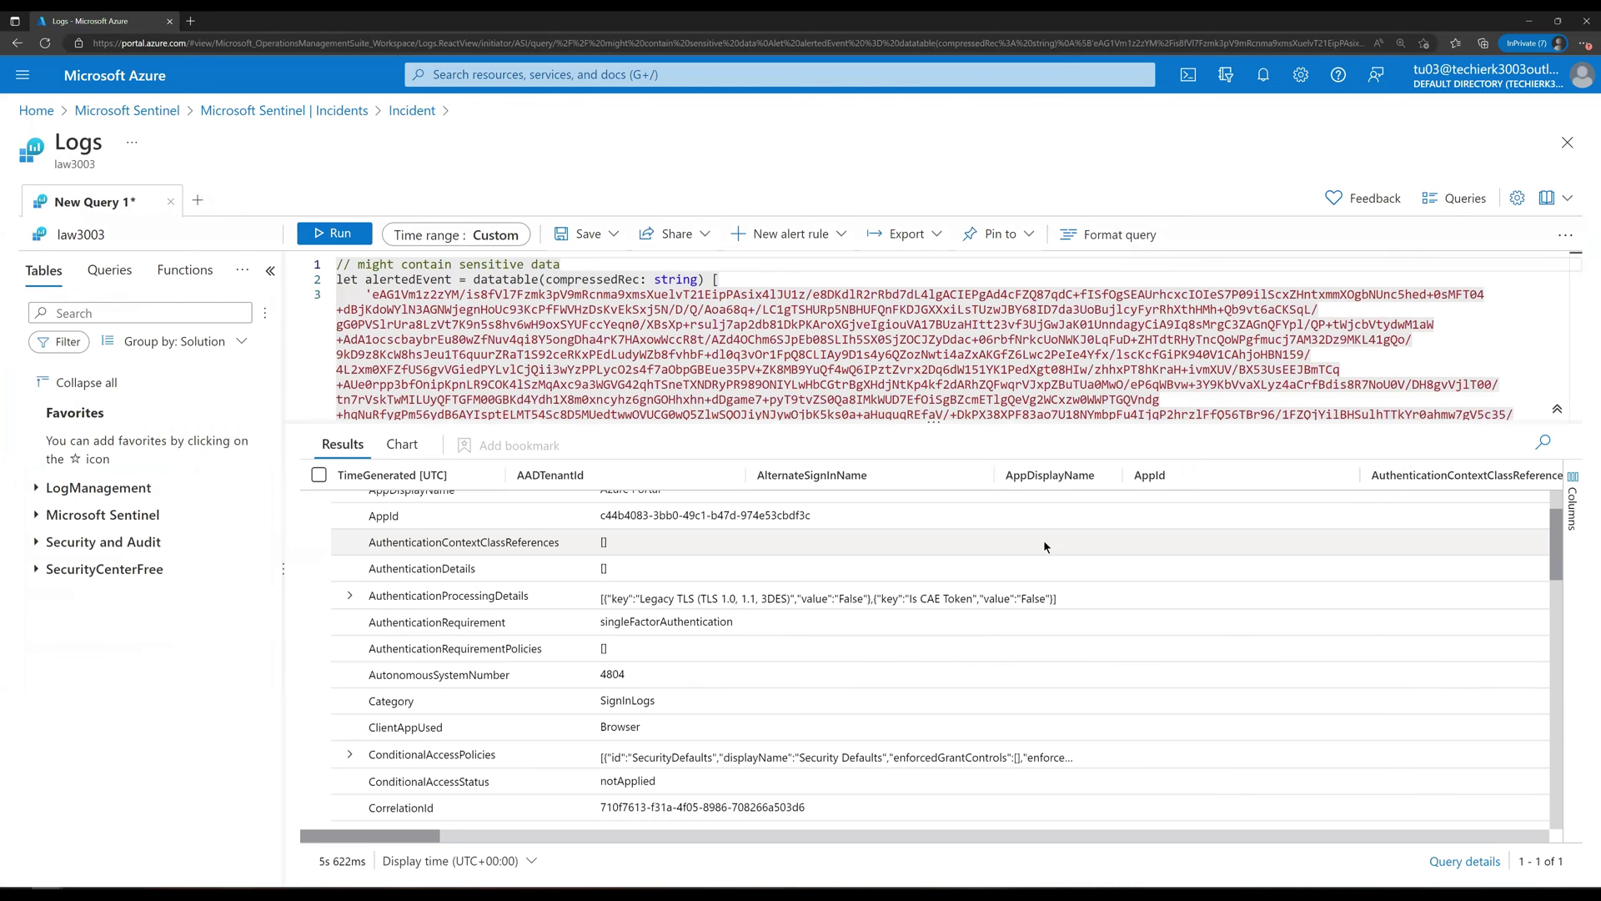
{"action": "left_click", "coordinate": [1568, 143]}
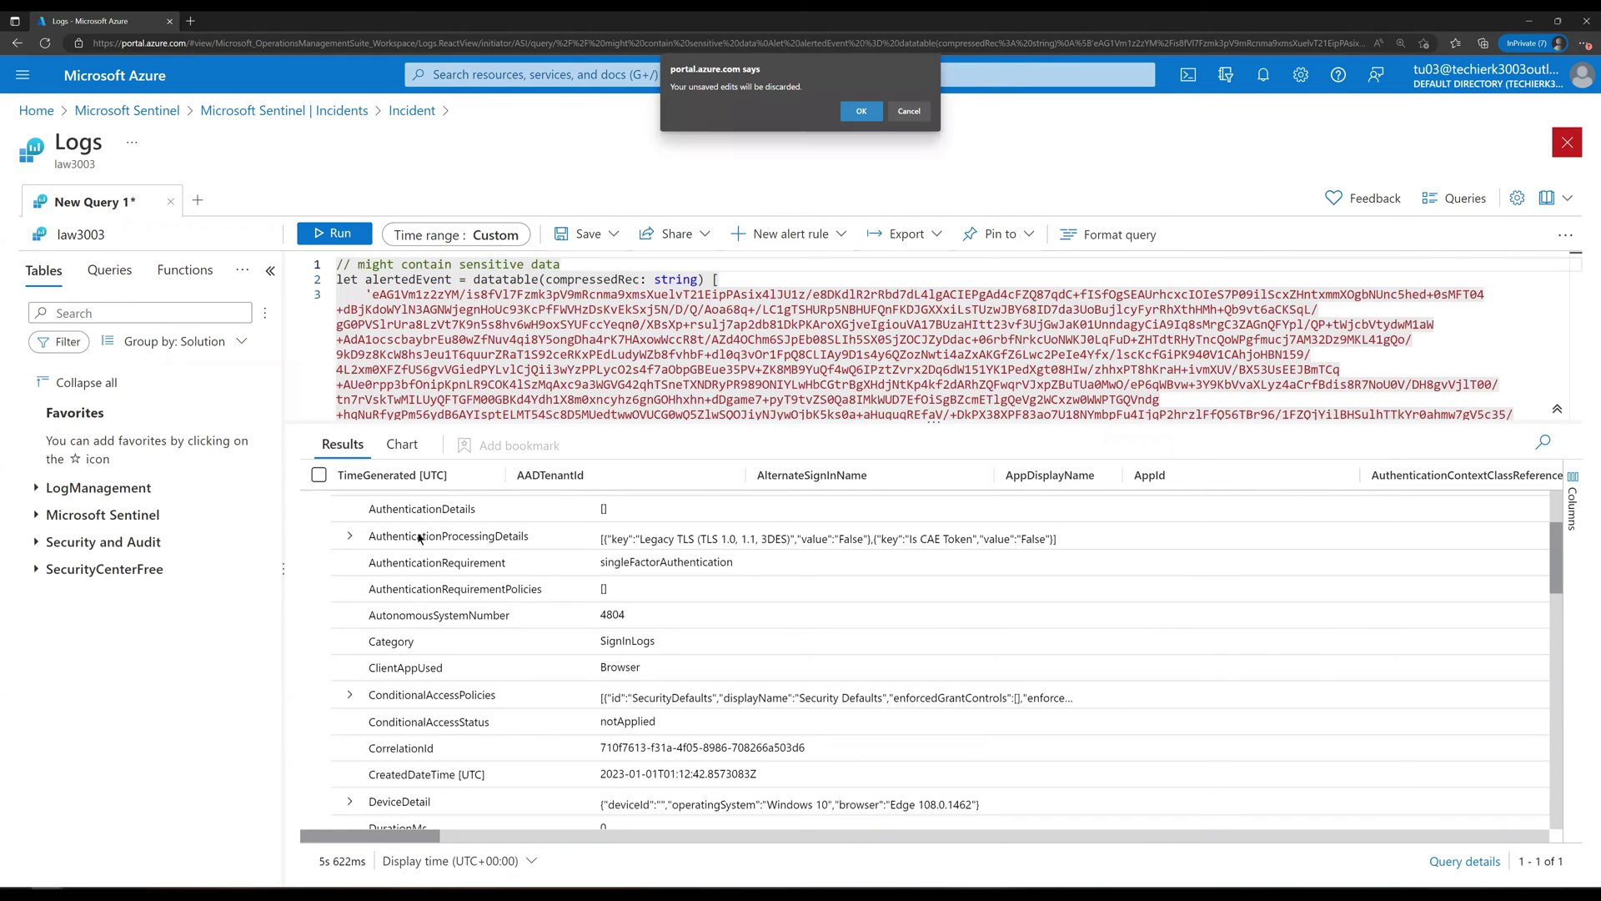
{"action": "key", "text": "Return"}
{"action": "left_click_drag", "start_coordinate": [426, 518], "coordinate": [419, 734]}
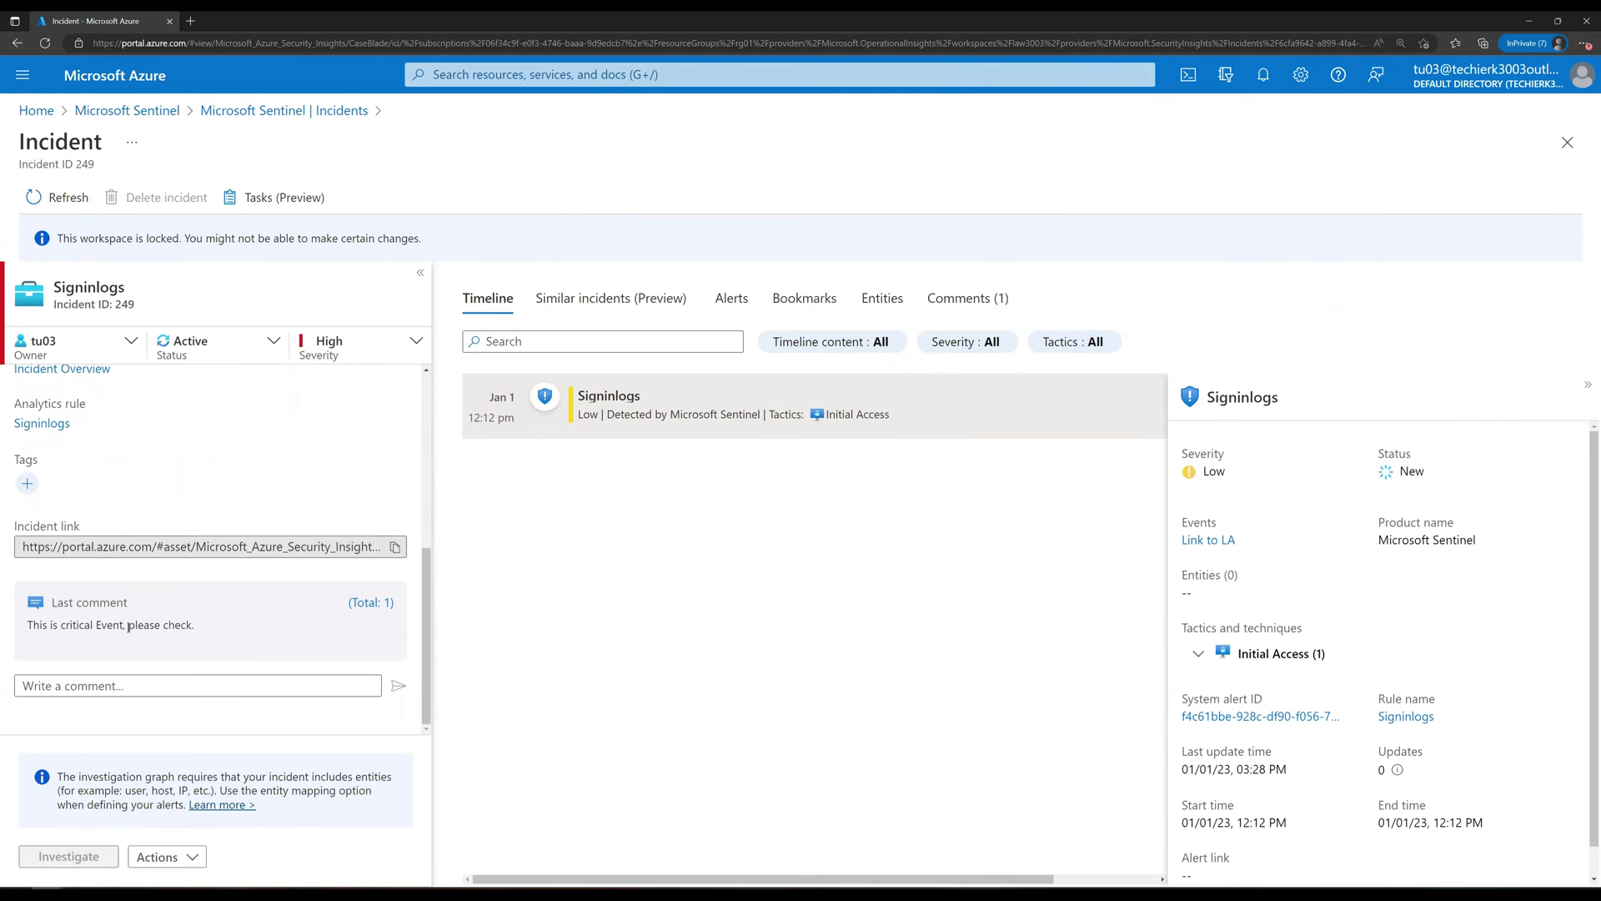
Step: Post the comment 'Seems like falsepositive.' on incident 249
{"action": "left_click", "coordinate": [120, 687]}
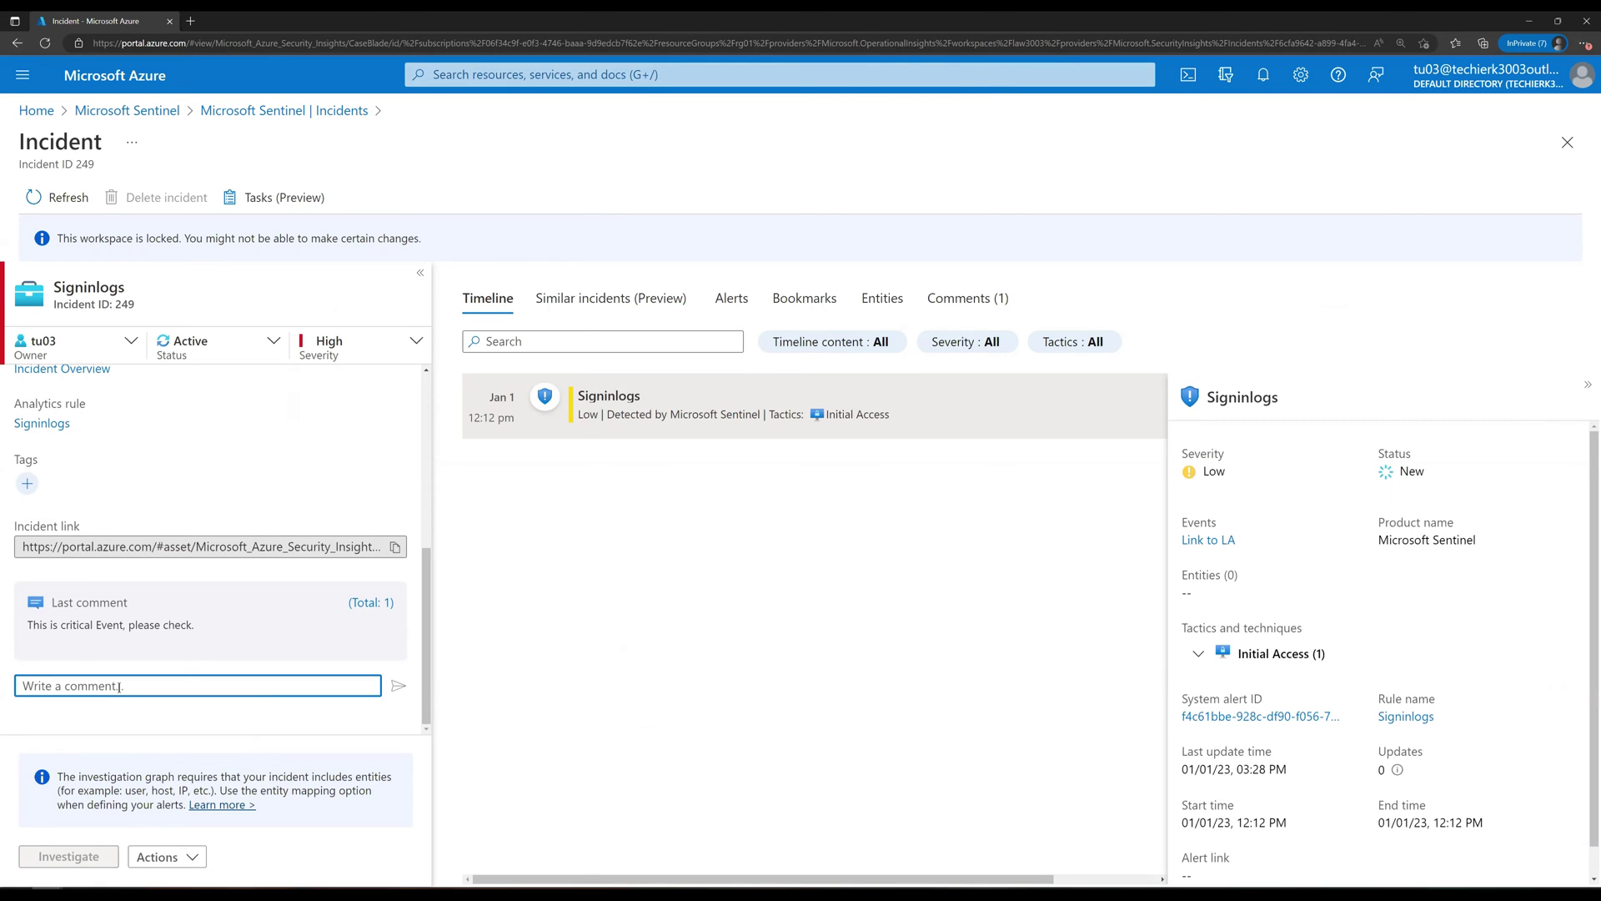
{"action": "type", "text": "Seems like falsepqsitive."}
{"action": "left_click", "coordinate": [398, 685]}
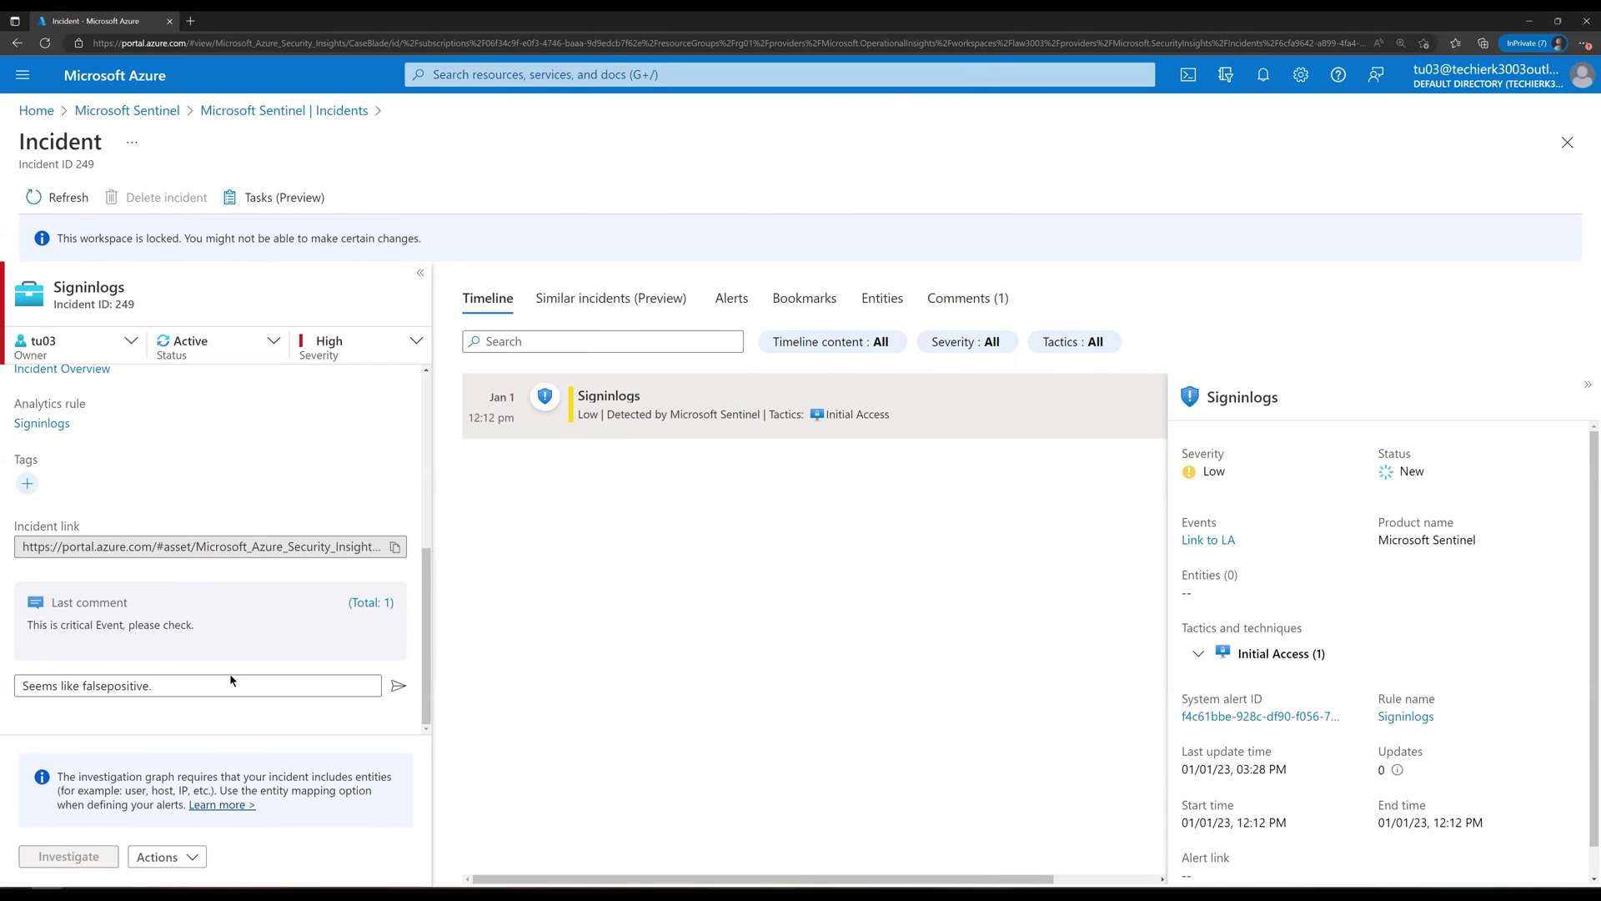
{"action": "left_click", "coordinate": [188, 357]}
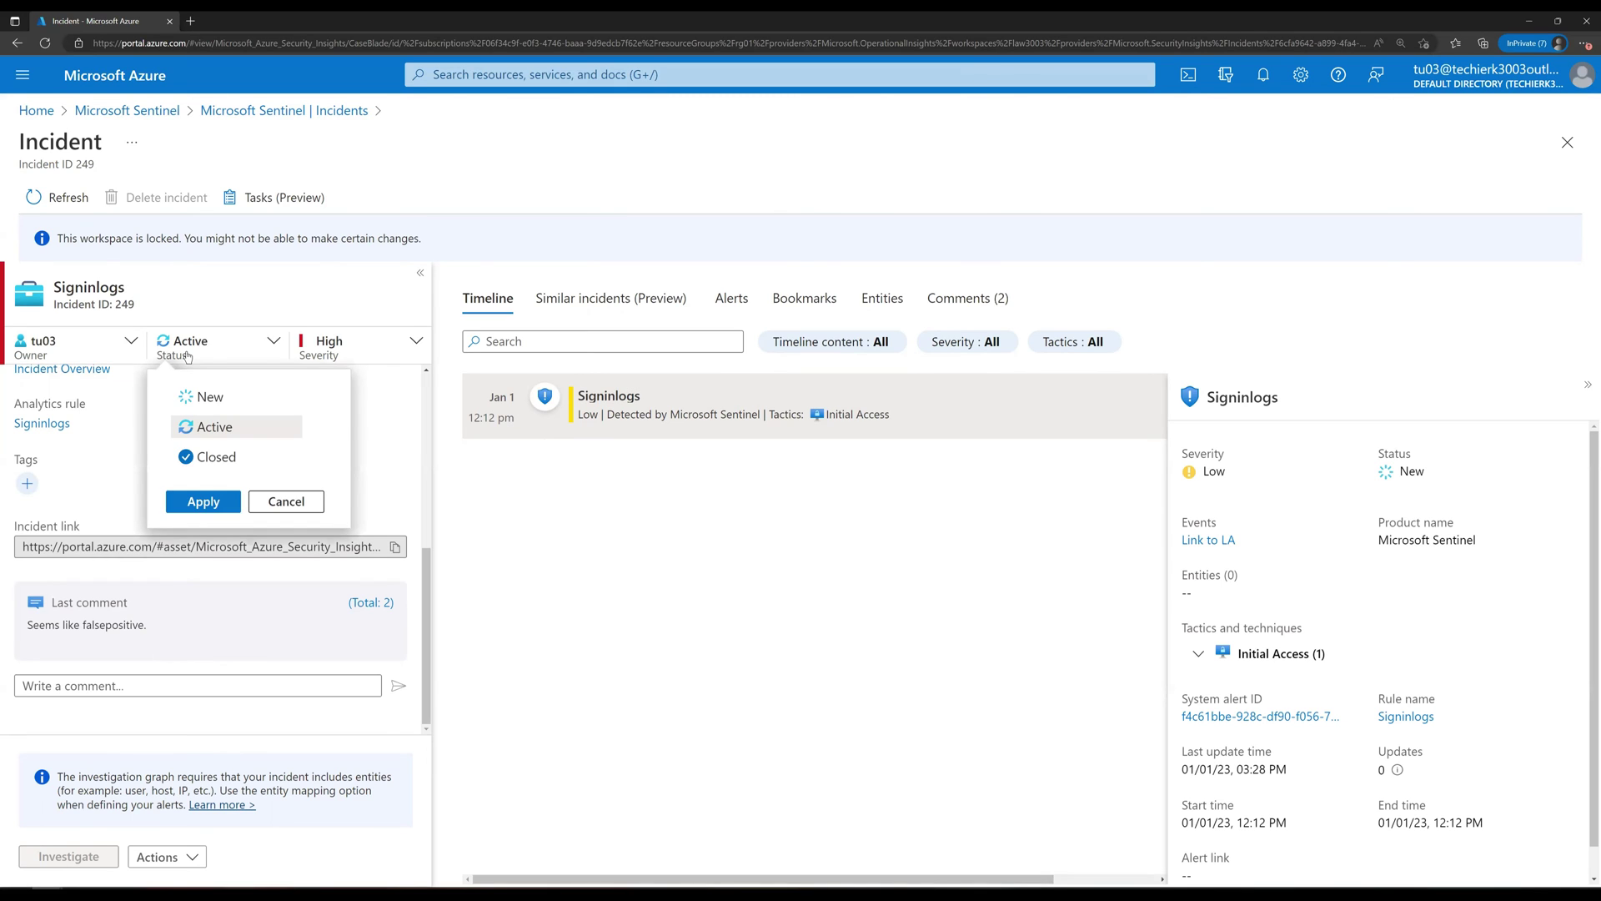
Step: Set incident 249's status to Closed, classified False Positive - Incorrect alert logic, and apply
{"action": "left_click", "coordinate": [204, 460]}
{"action": "left_click", "coordinate": [269, 494]}
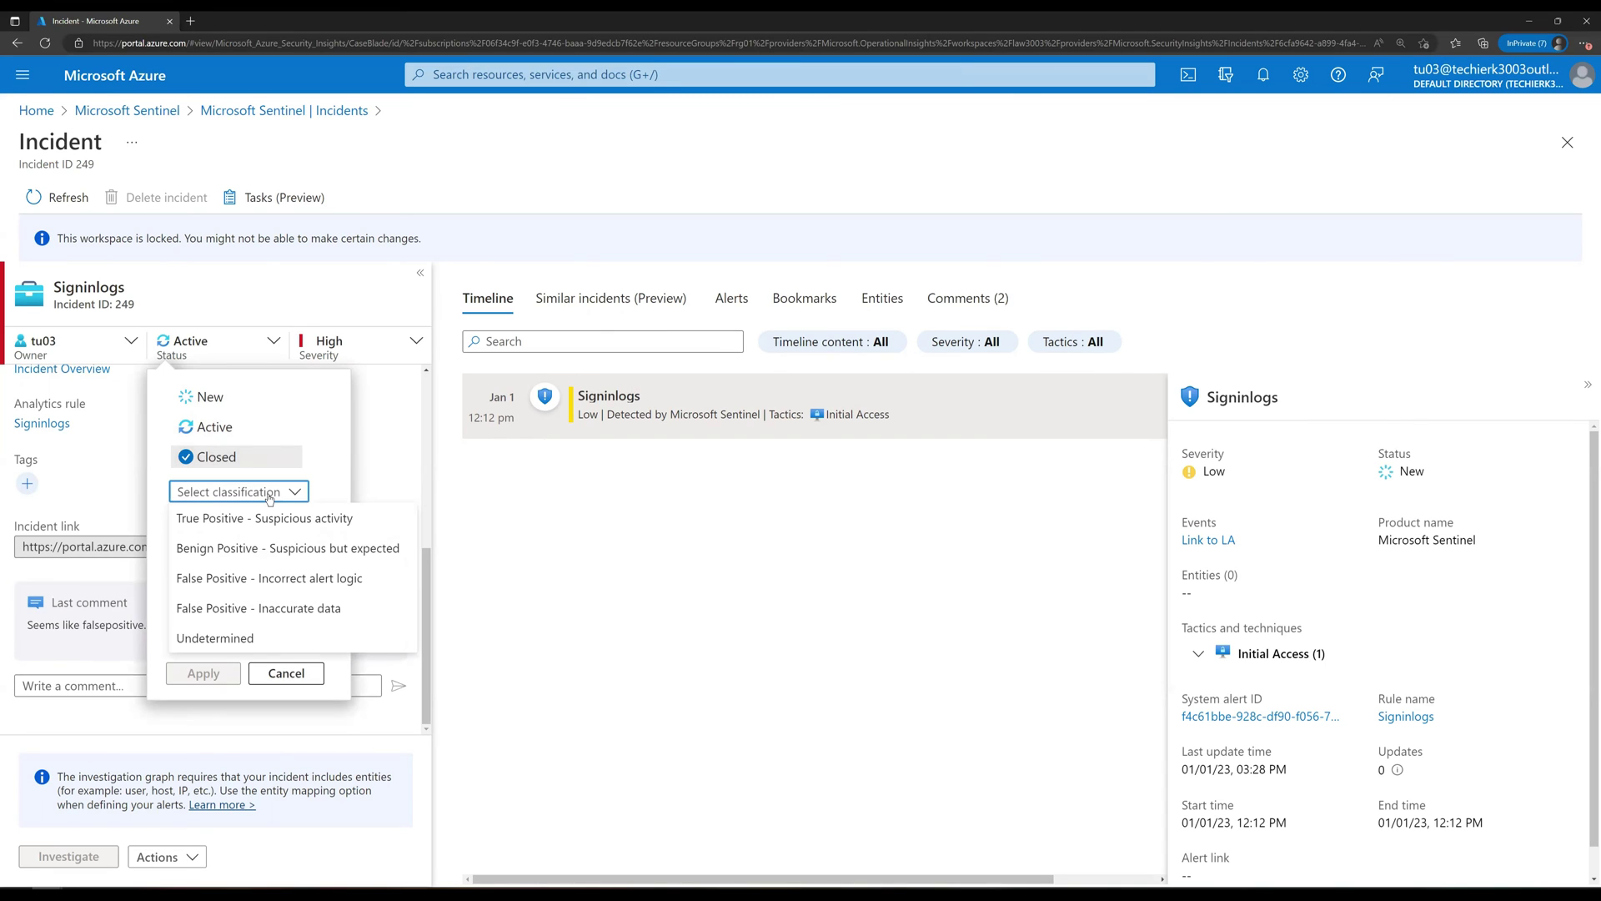
{"action": "left_click", "coordinate": [281, 579]}
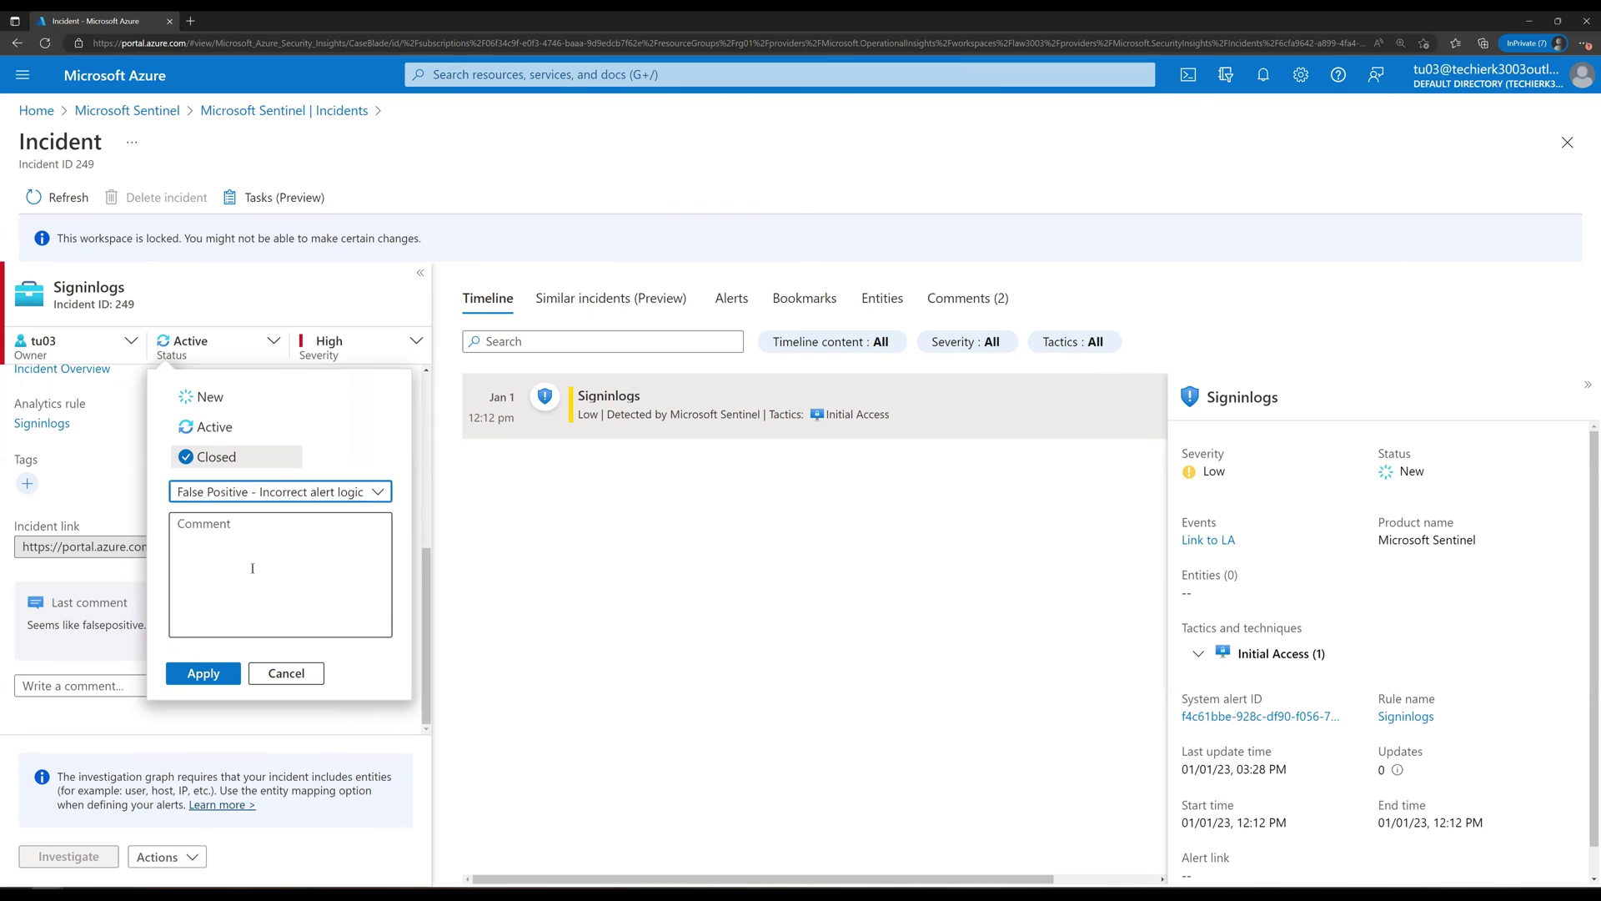
{"action": "left_click", "coordinate": [211, 675]}
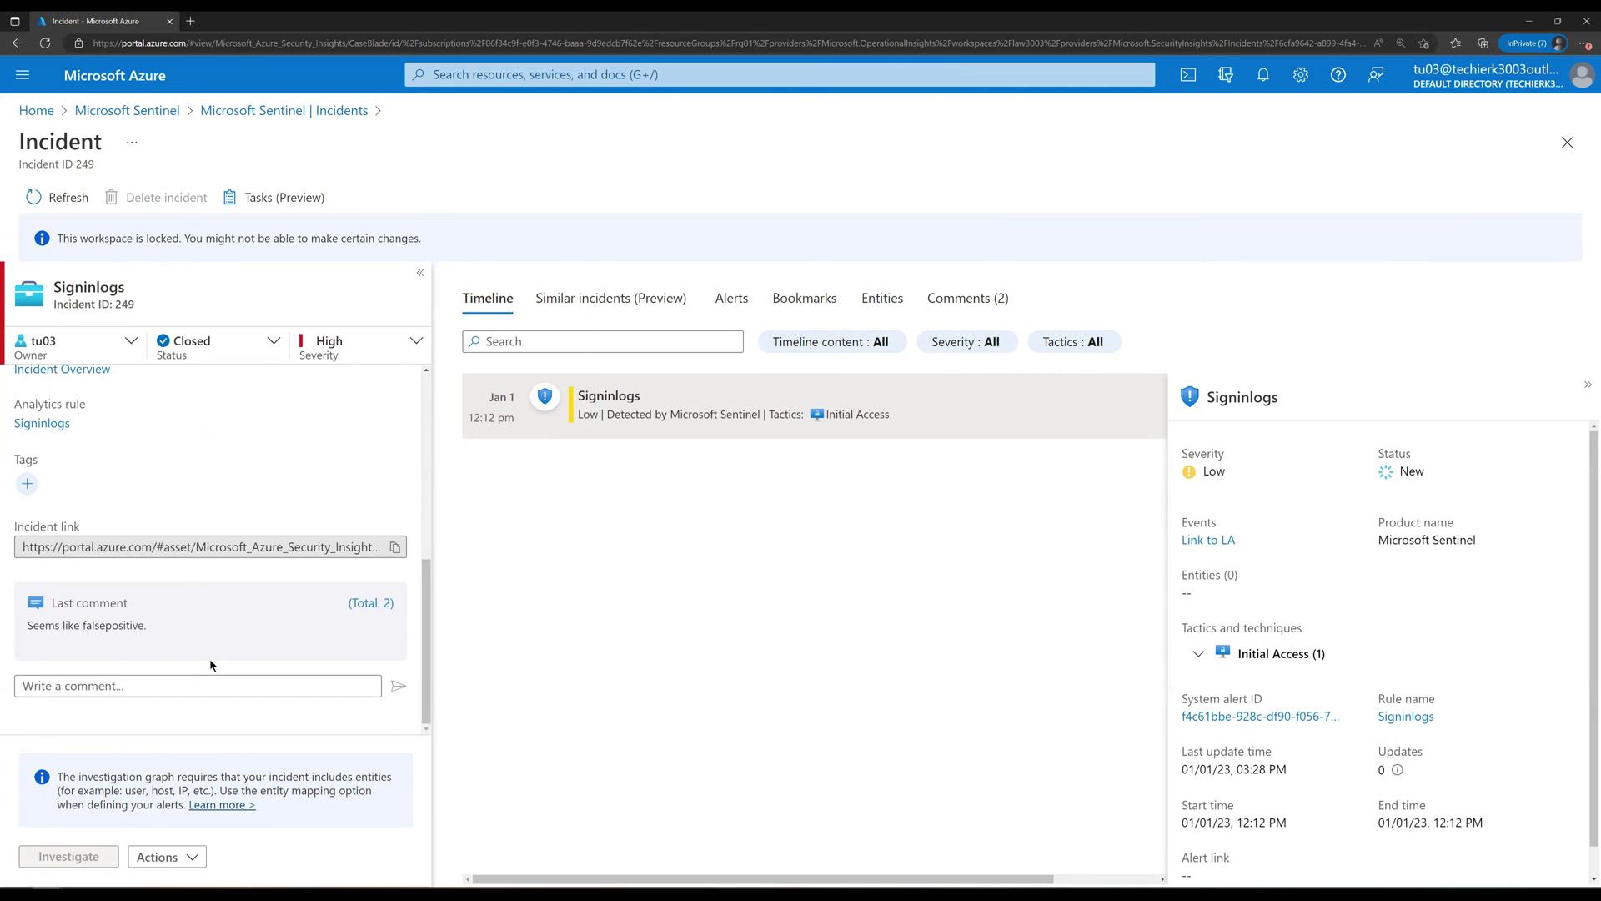
{"action": "left_click", "coordinate": [191, 858]}
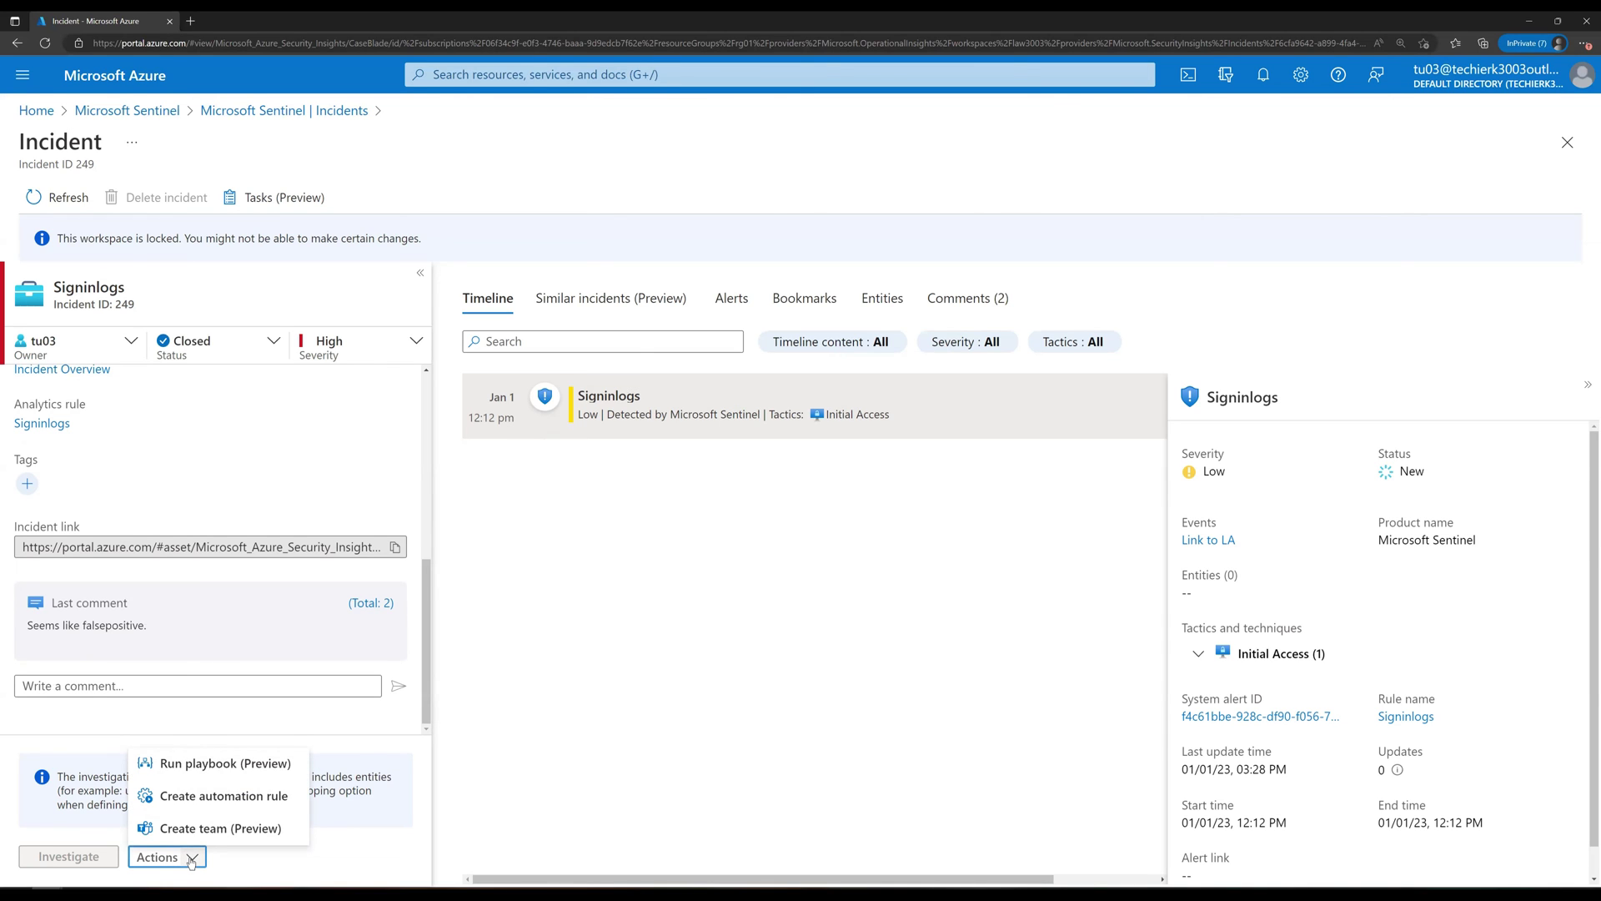
{"action": "left_click", "coordinate": [868, 611]}
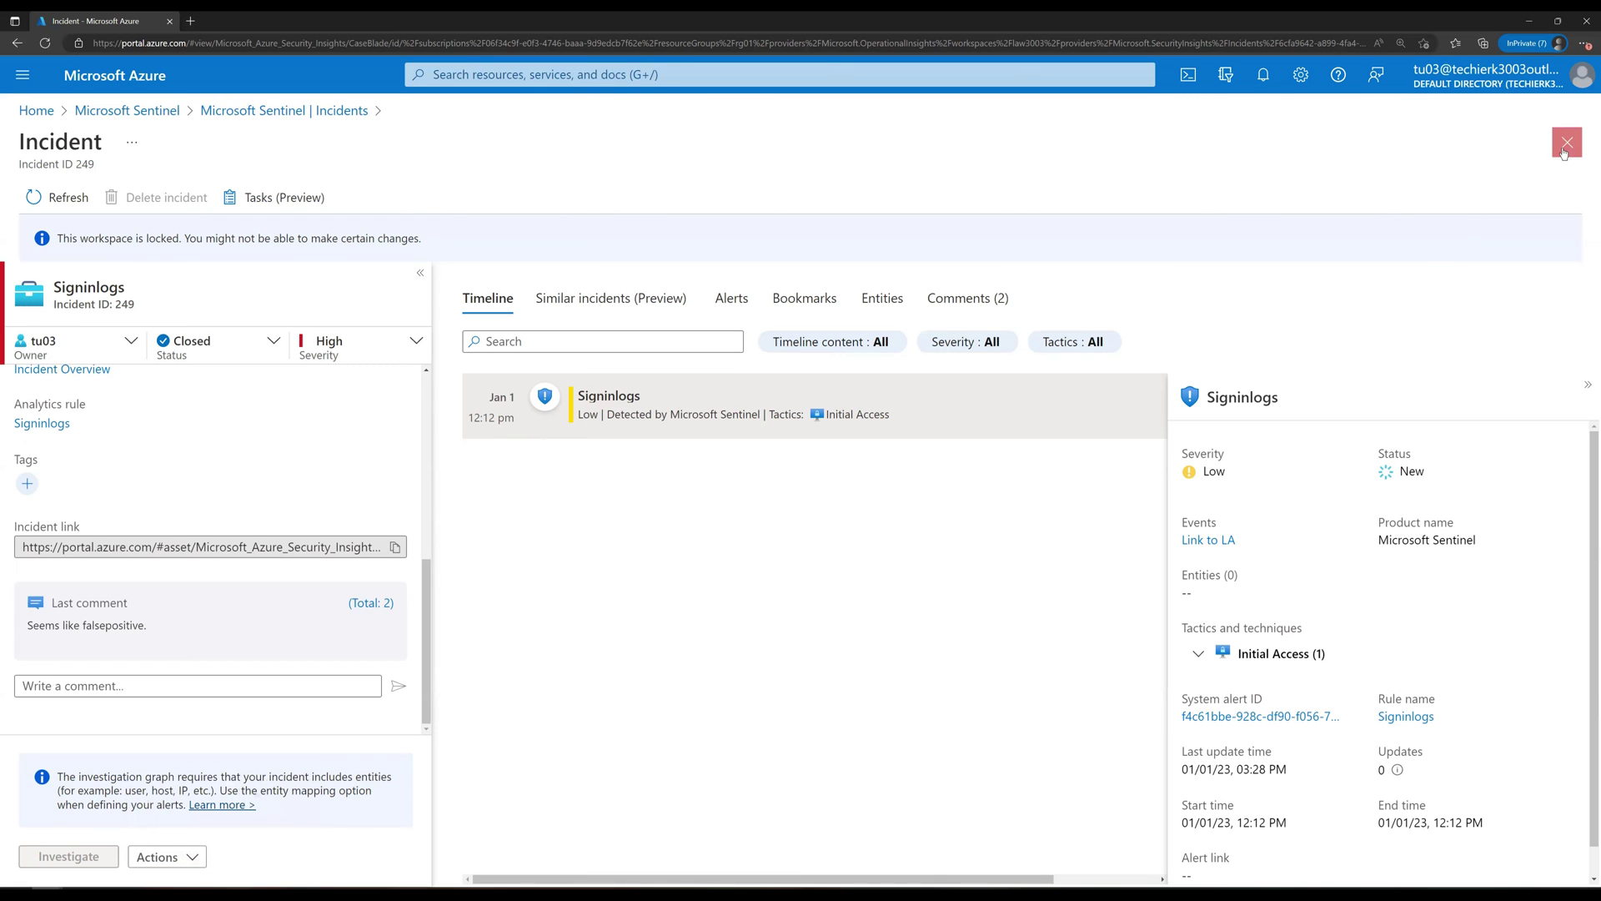
Step: Refresh the incident list and include Closed incidents in the Status filter
{"action": "left_click", "coordinate": [1564, 151]}
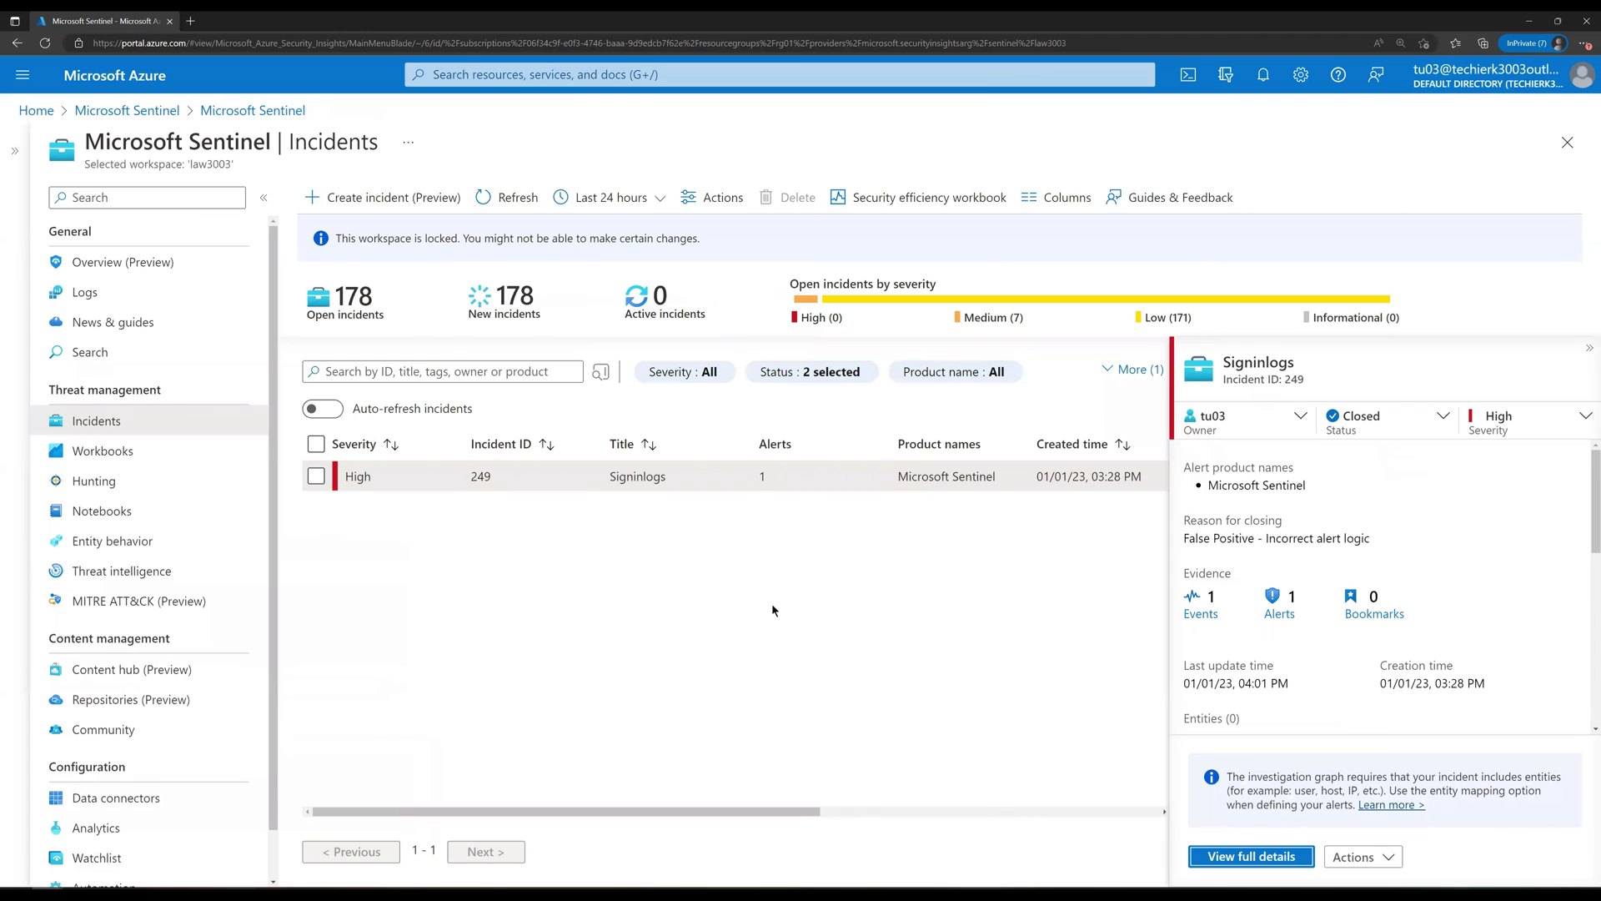
{"action": "left_click", "coordinate": [517, 198]}
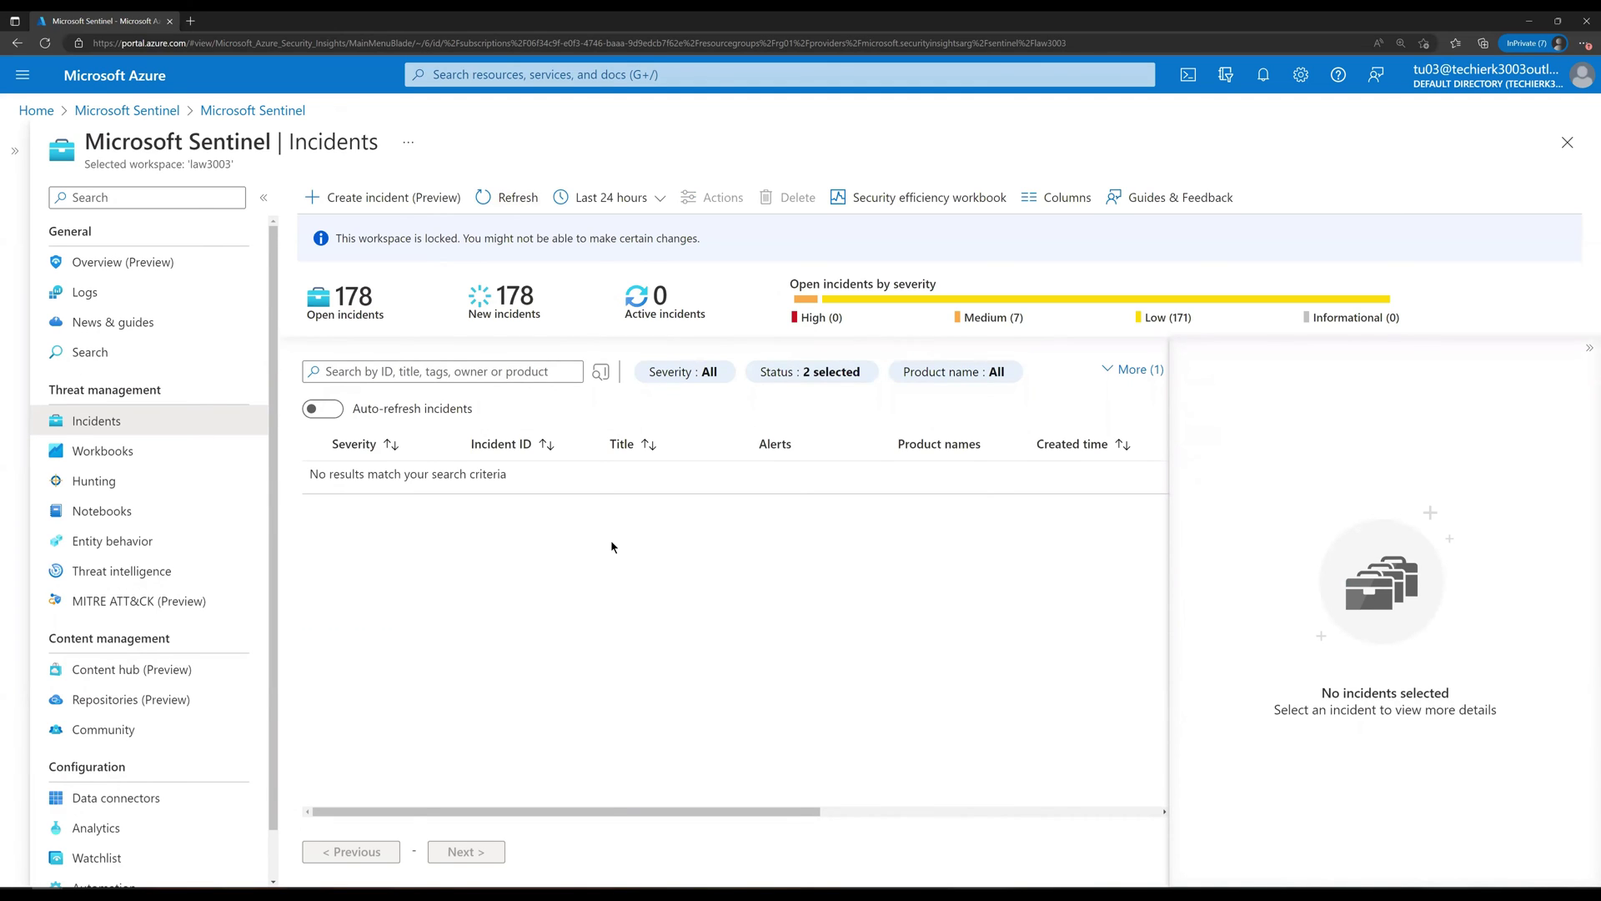
{"action": "left_click", "coordinate": [844, 374]}
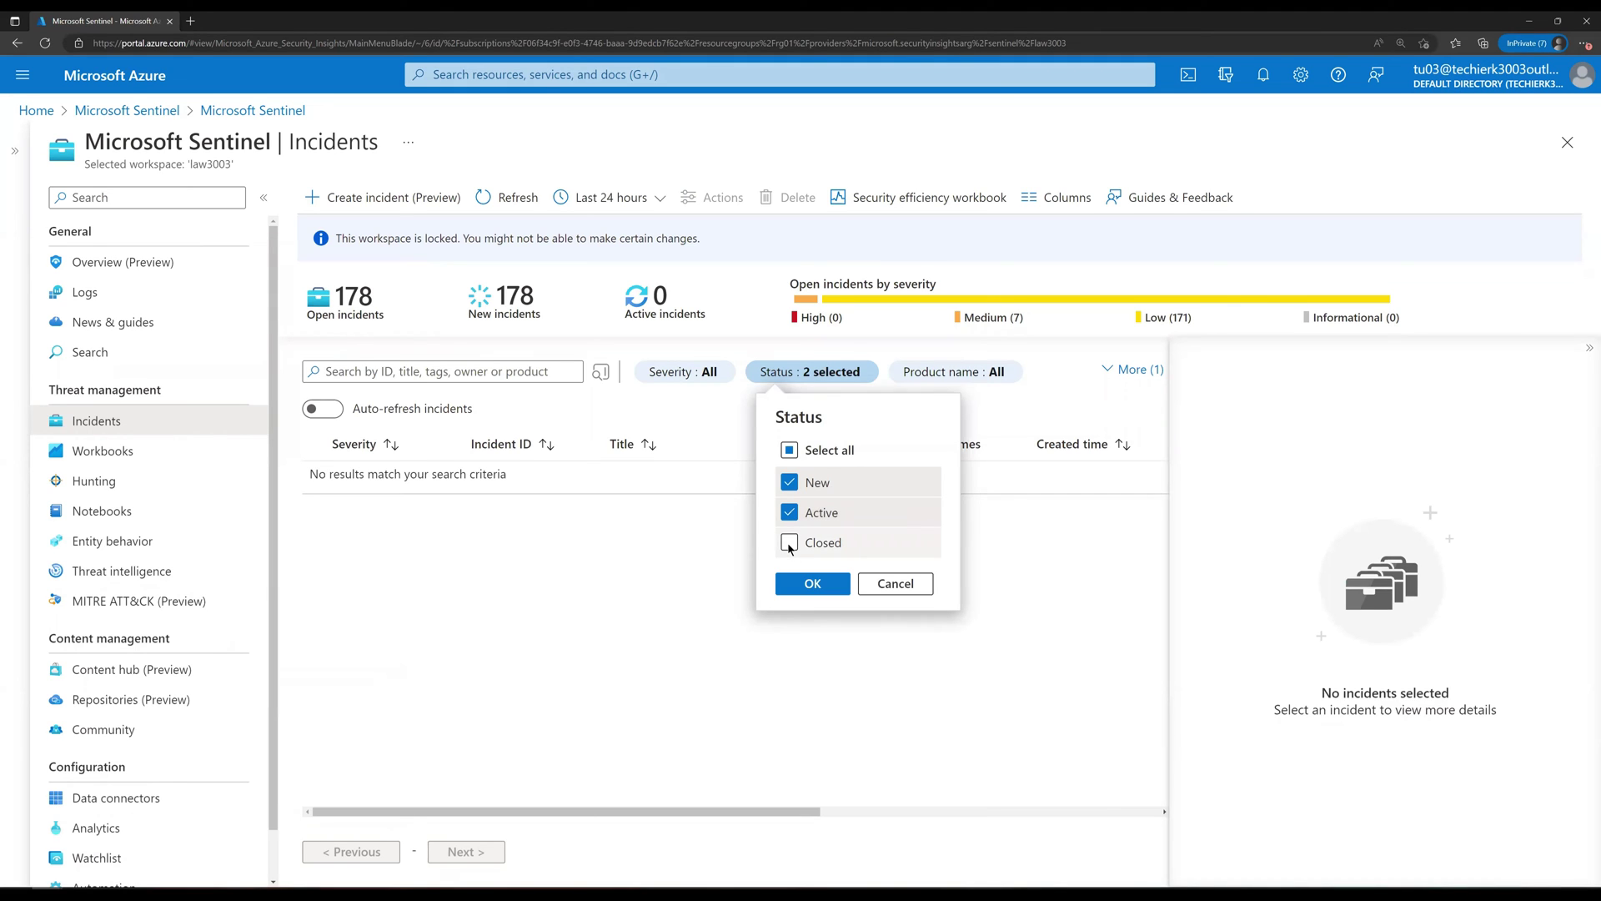
{"action": "left_click", "coordinate": [789, 543]}
{"action": "left_click", "coordinate": [812, 583]}
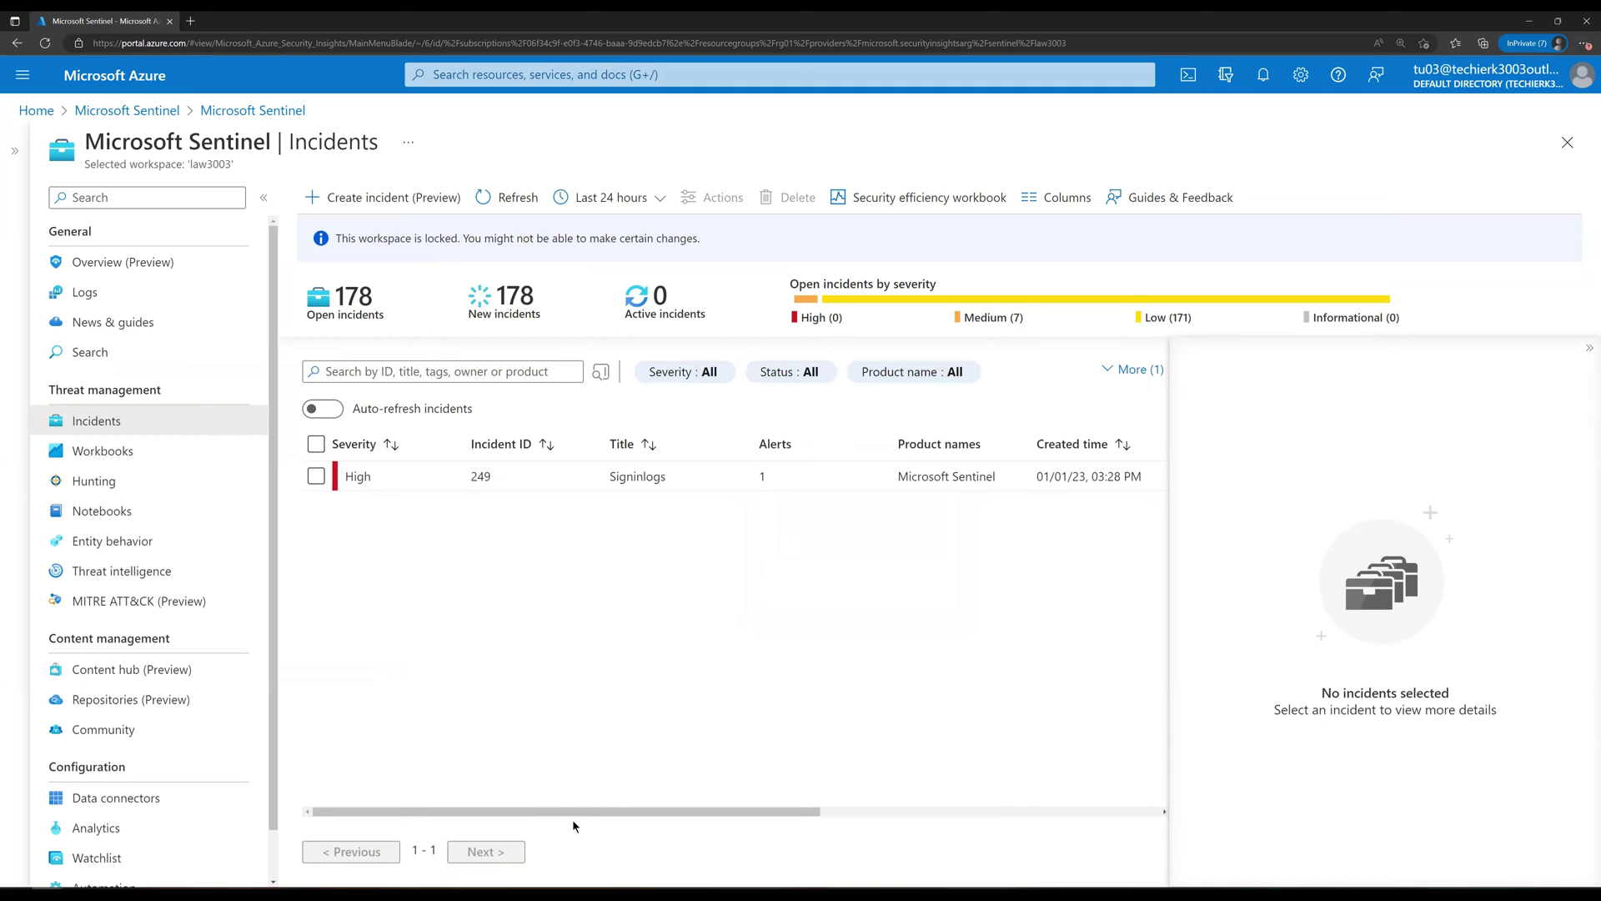
{"action": "left_click_drag", "start_coordinate": [577, 810], "coordinate": [847, 817]}
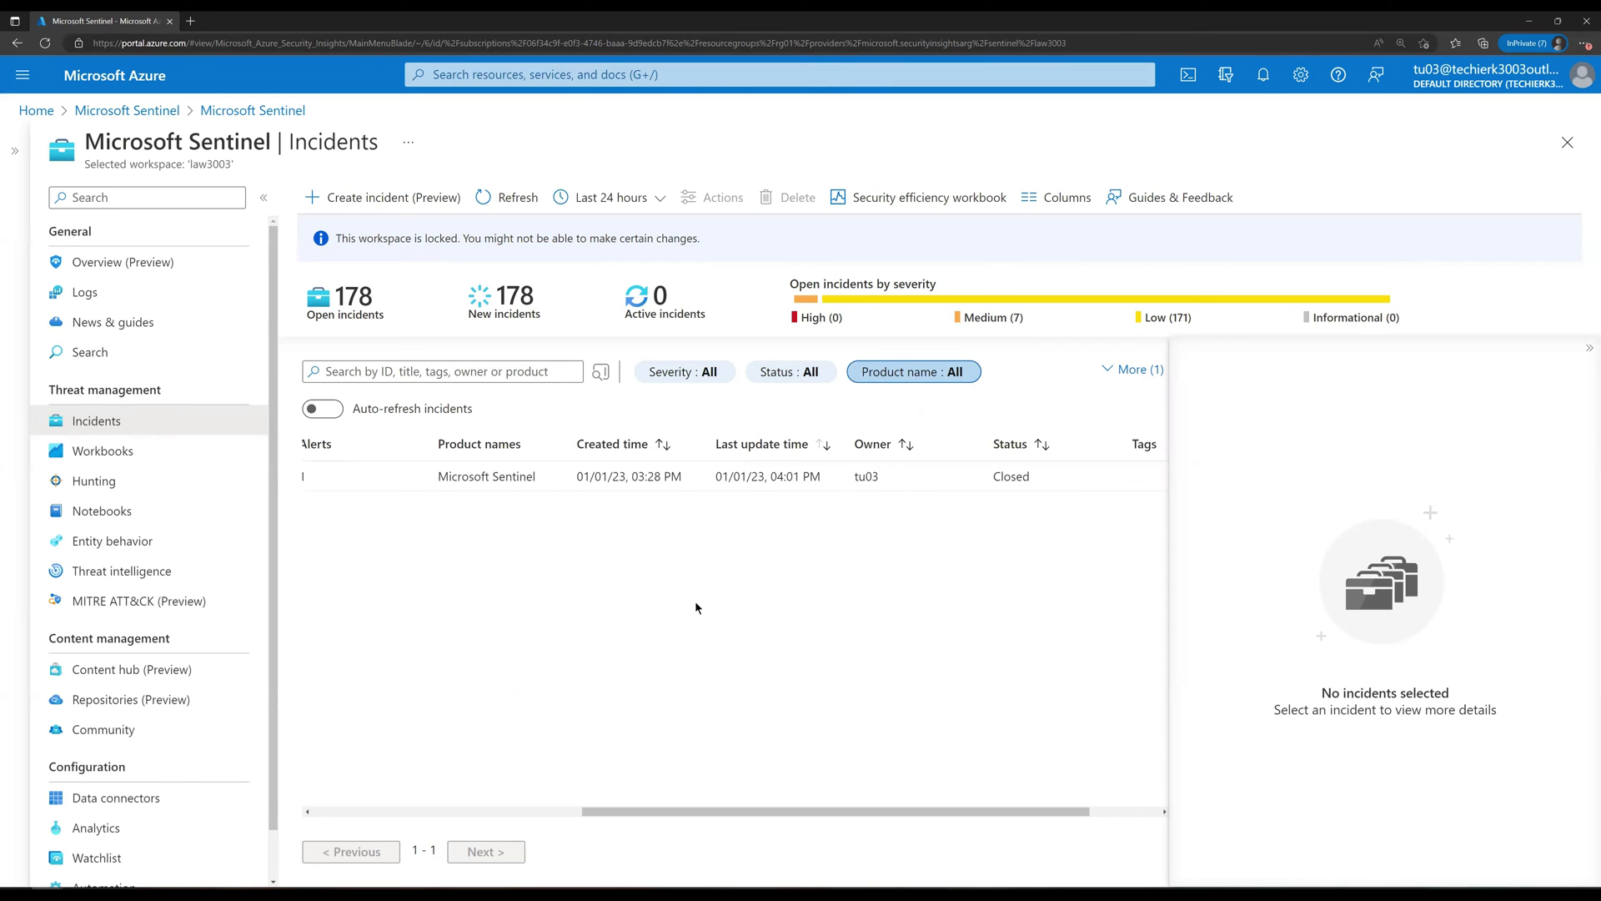
Step: Set the Owner filter to All so every owner's incidents are listed
{"action": "left_click", "coordinate": [1109, 375]}
{"action": "left_click", "coordinate": [1110, 375]}
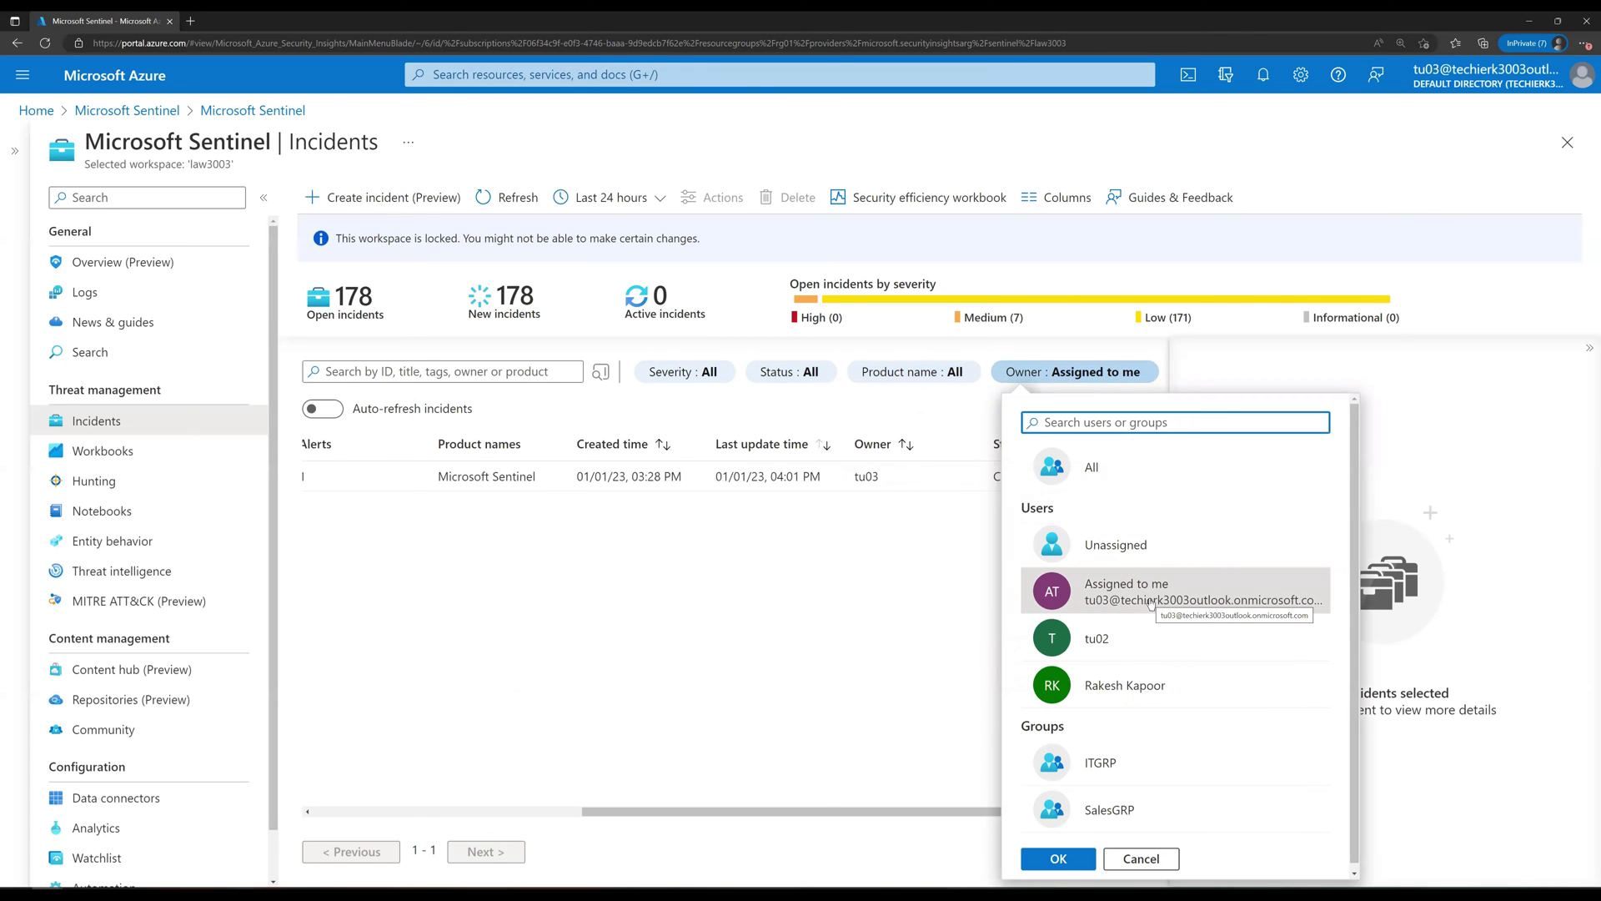
{"action": "left_click", "coordinate": [1095, 471]}
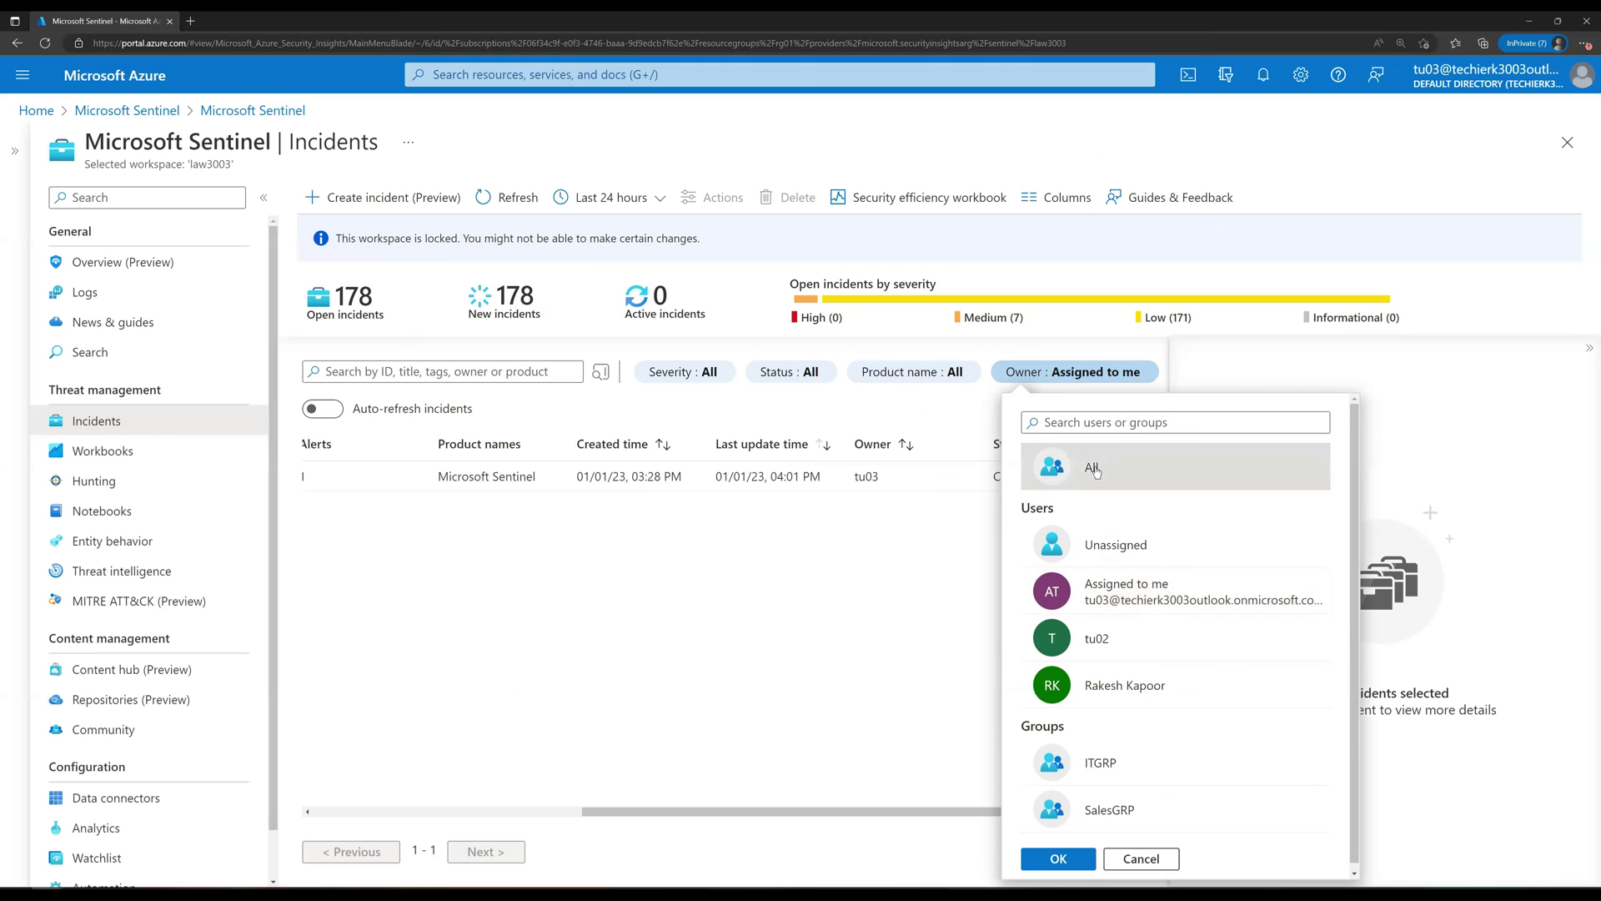
{"action": "left_click", "coordinate": [1070, 866]}
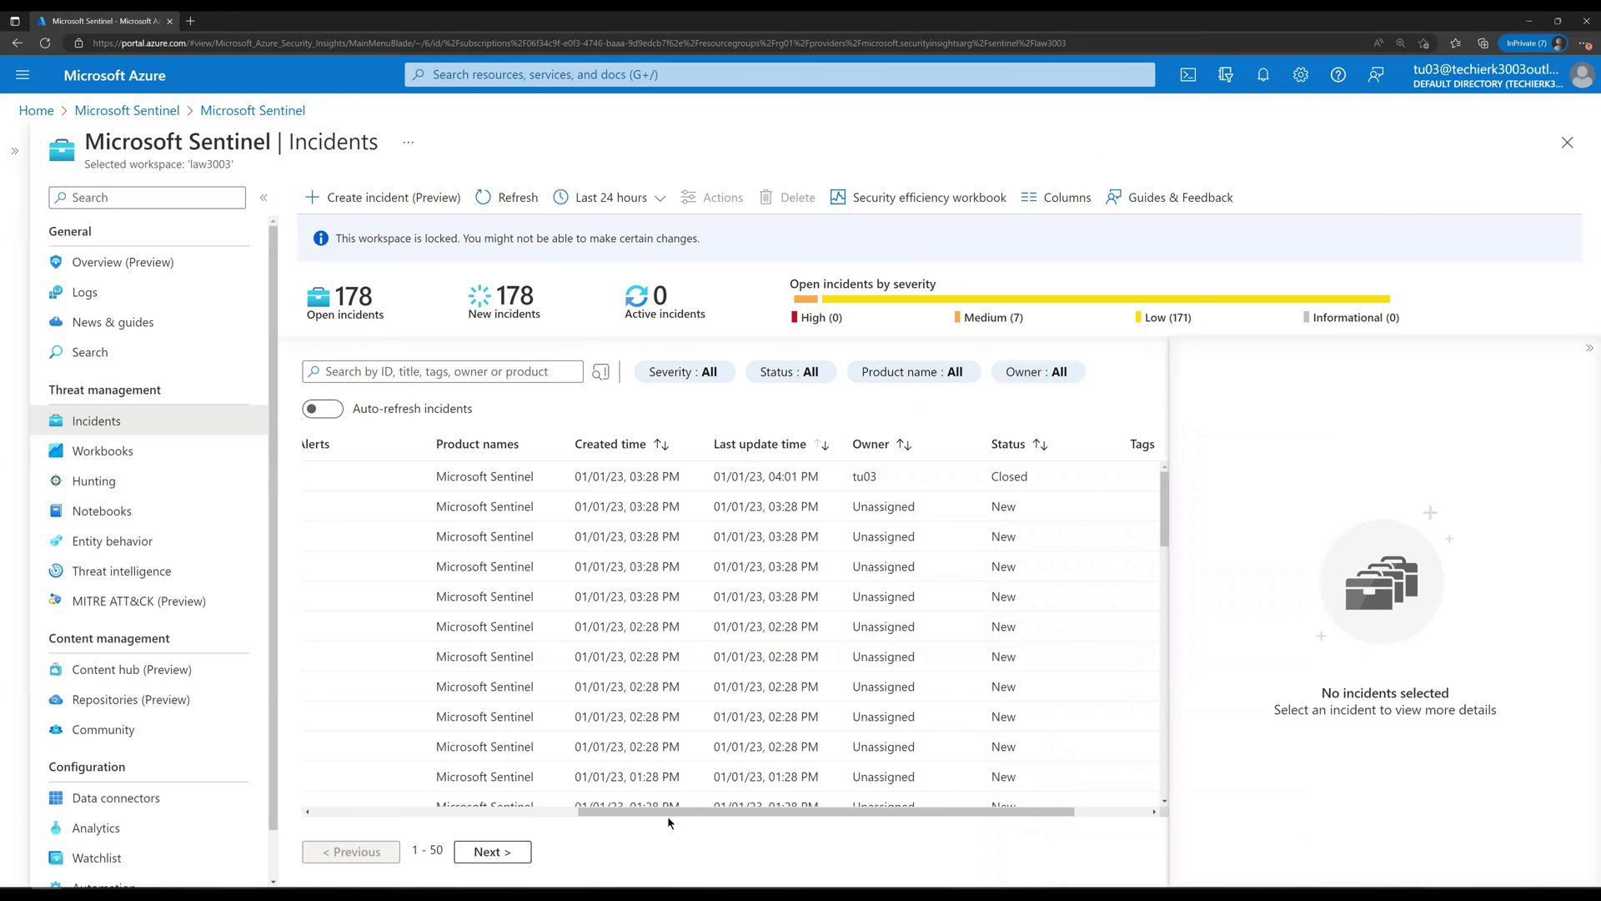
{"action": "left_click_drag", "start_coordinate": [597, 813], "coordinate": [280, 801]}
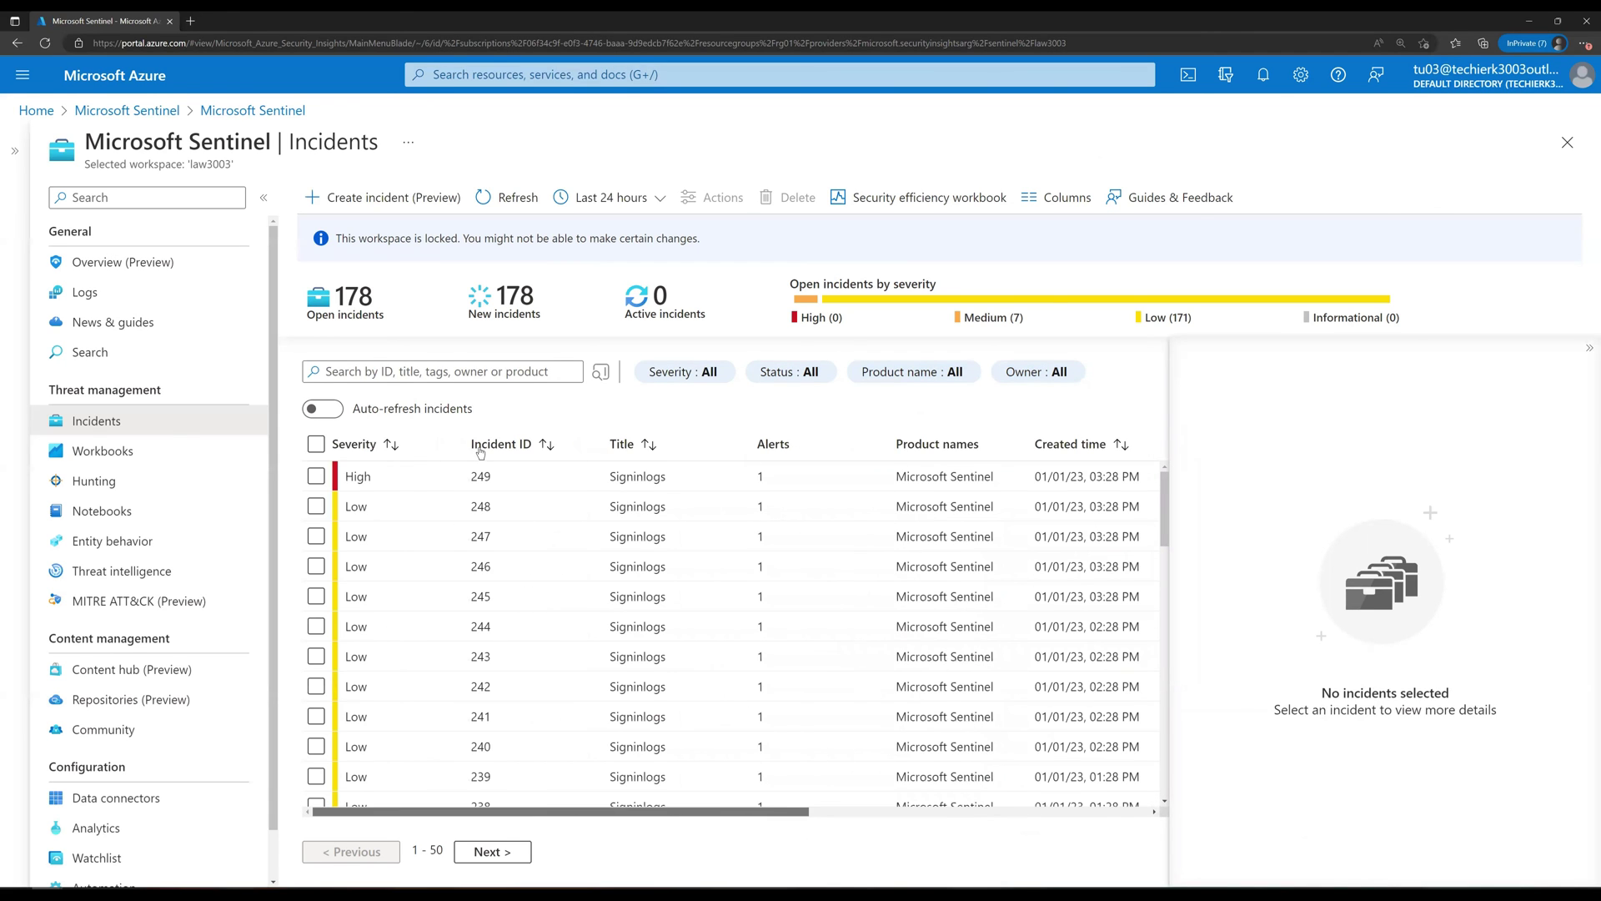
Step: Set incident 248's owner to yourself with Assign to me and apply
{"action": "left_click", "coordinate": [387, 509]}
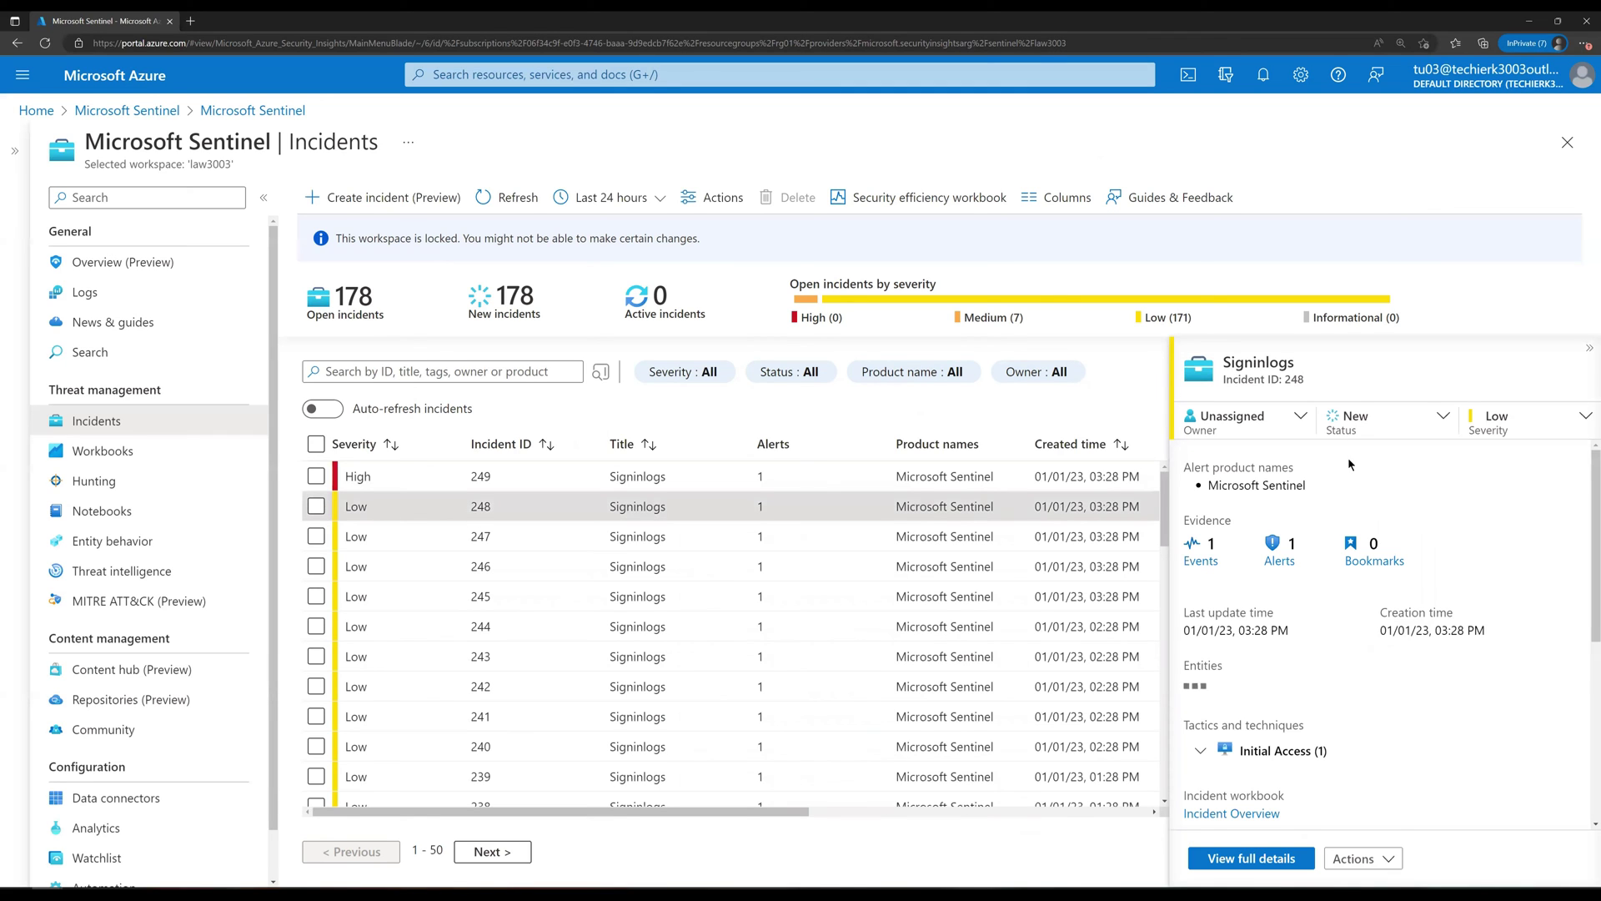
{"action": "left_click", "coordinate": [1265, 433]}
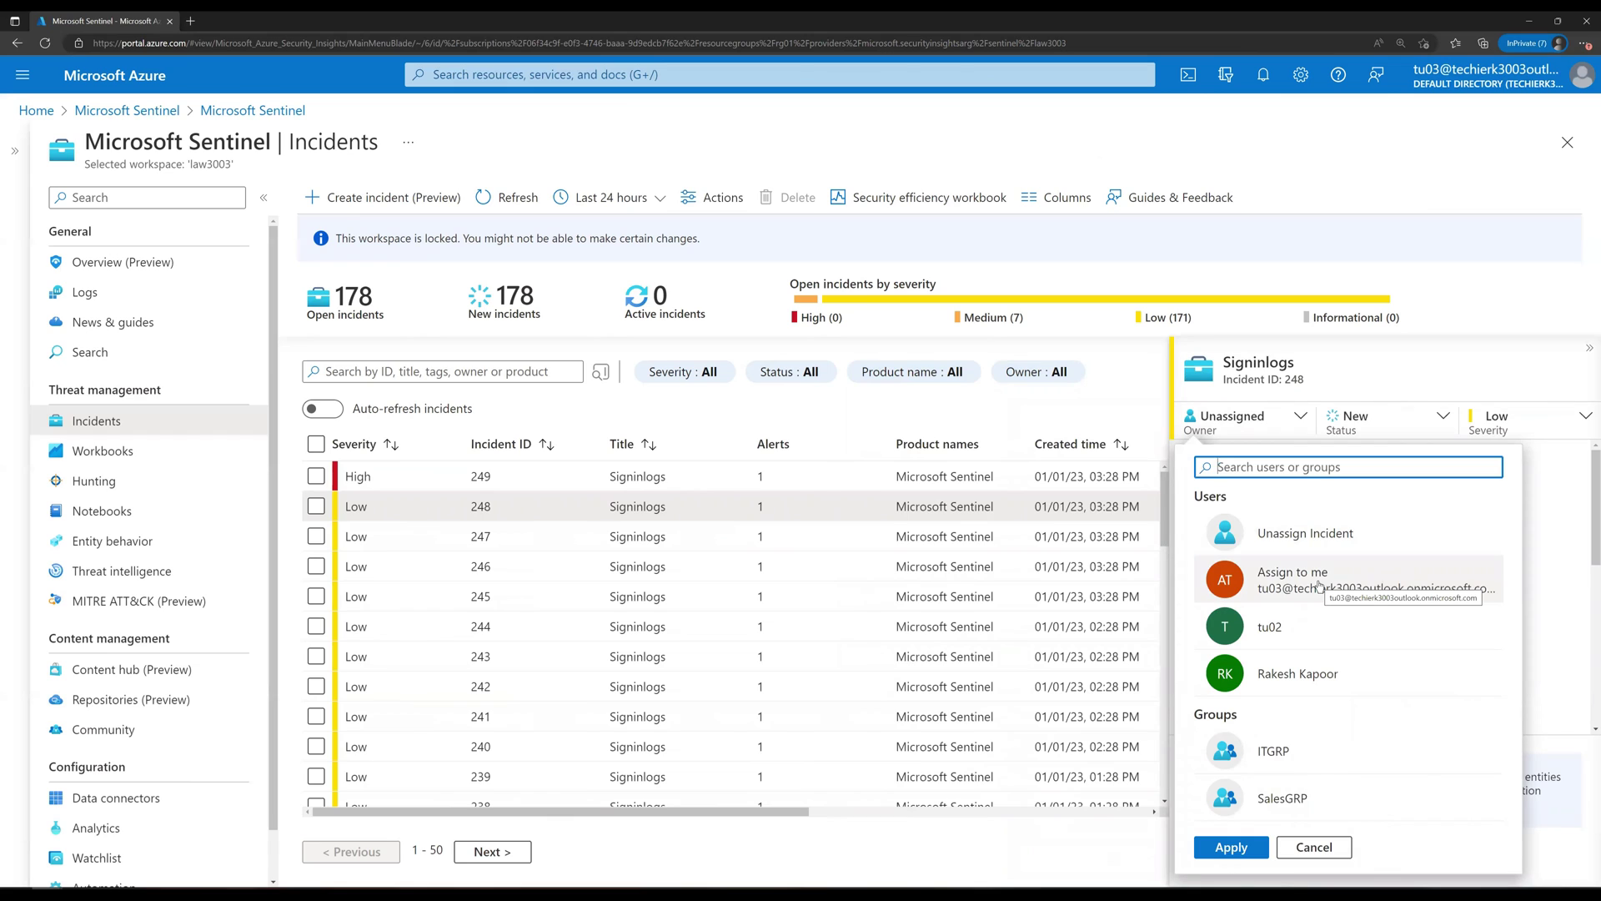
{"action": "left_click", "coordinate": [1319, 586]}
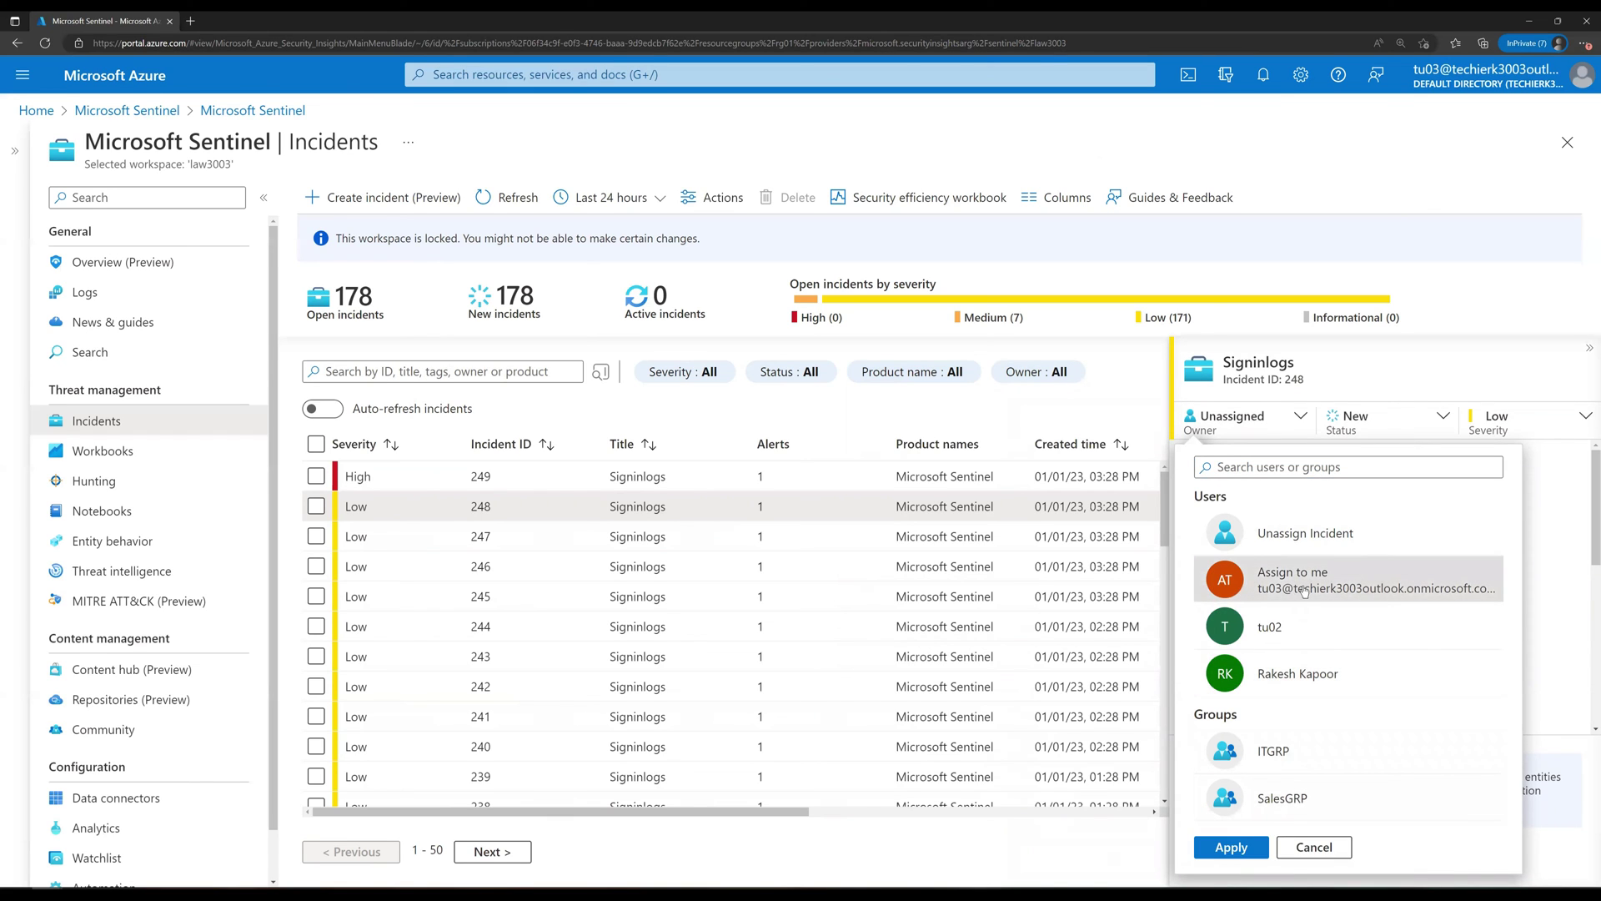
{"action": "left_click", "coordinate": [1230, 846]}
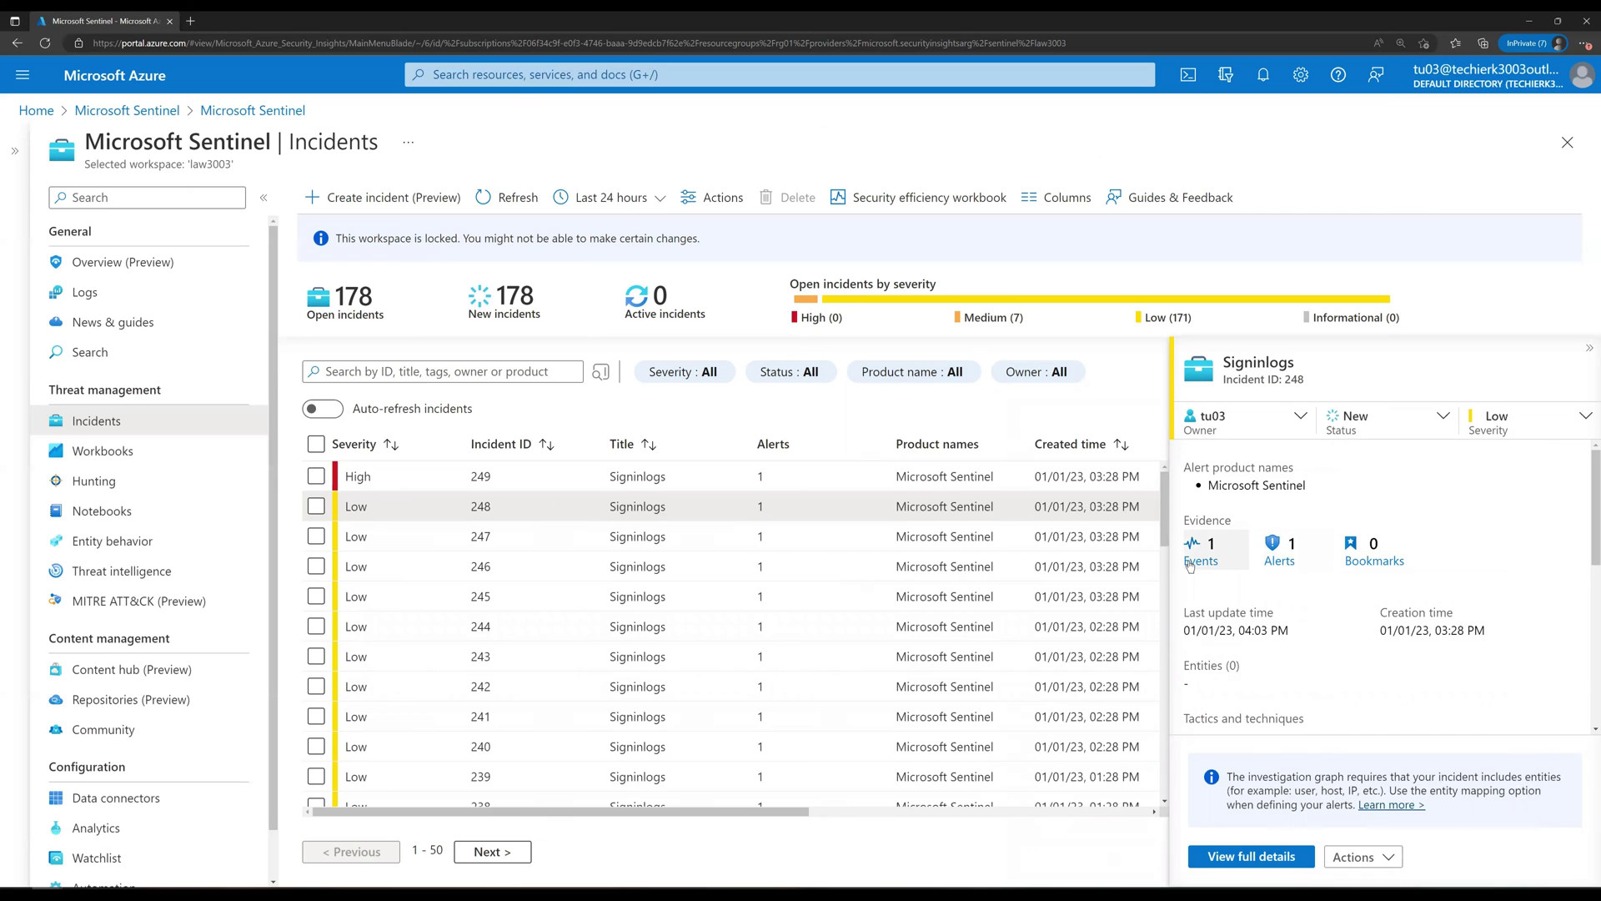
Step: Close incident 248 as True Positive - Suspicious activity with the comment 'Test'
{"action": "left_click", "coordinate": [1399, 426]}
{"action": "left_click", "coordinate": [1384, 531]}
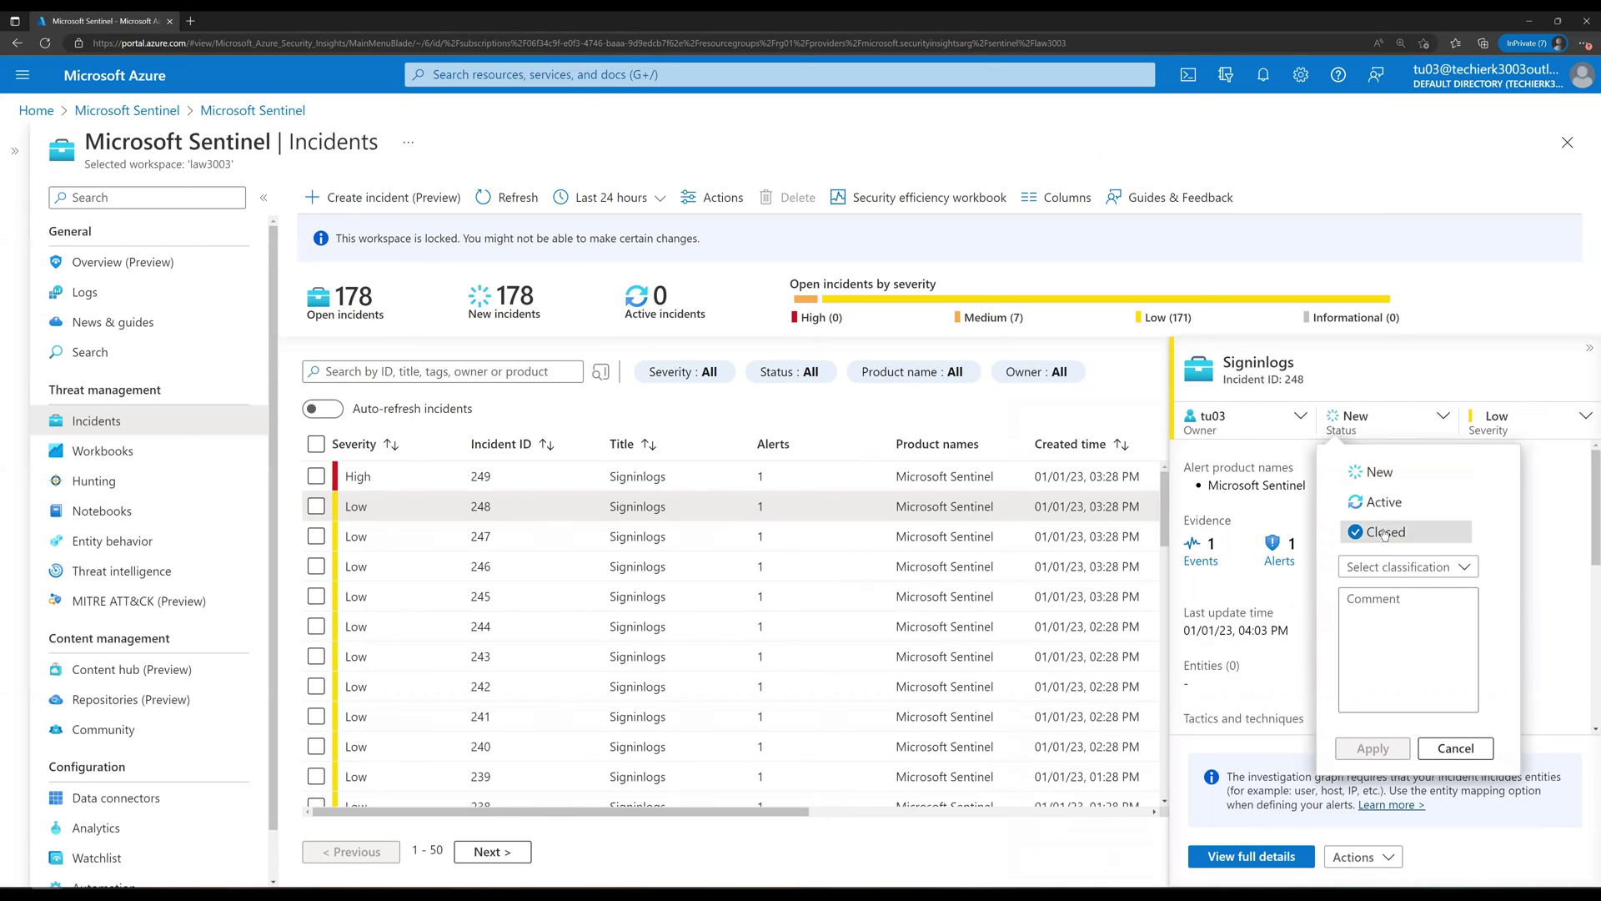
{"action": "left_click", "coordinate": [1420, 567]}
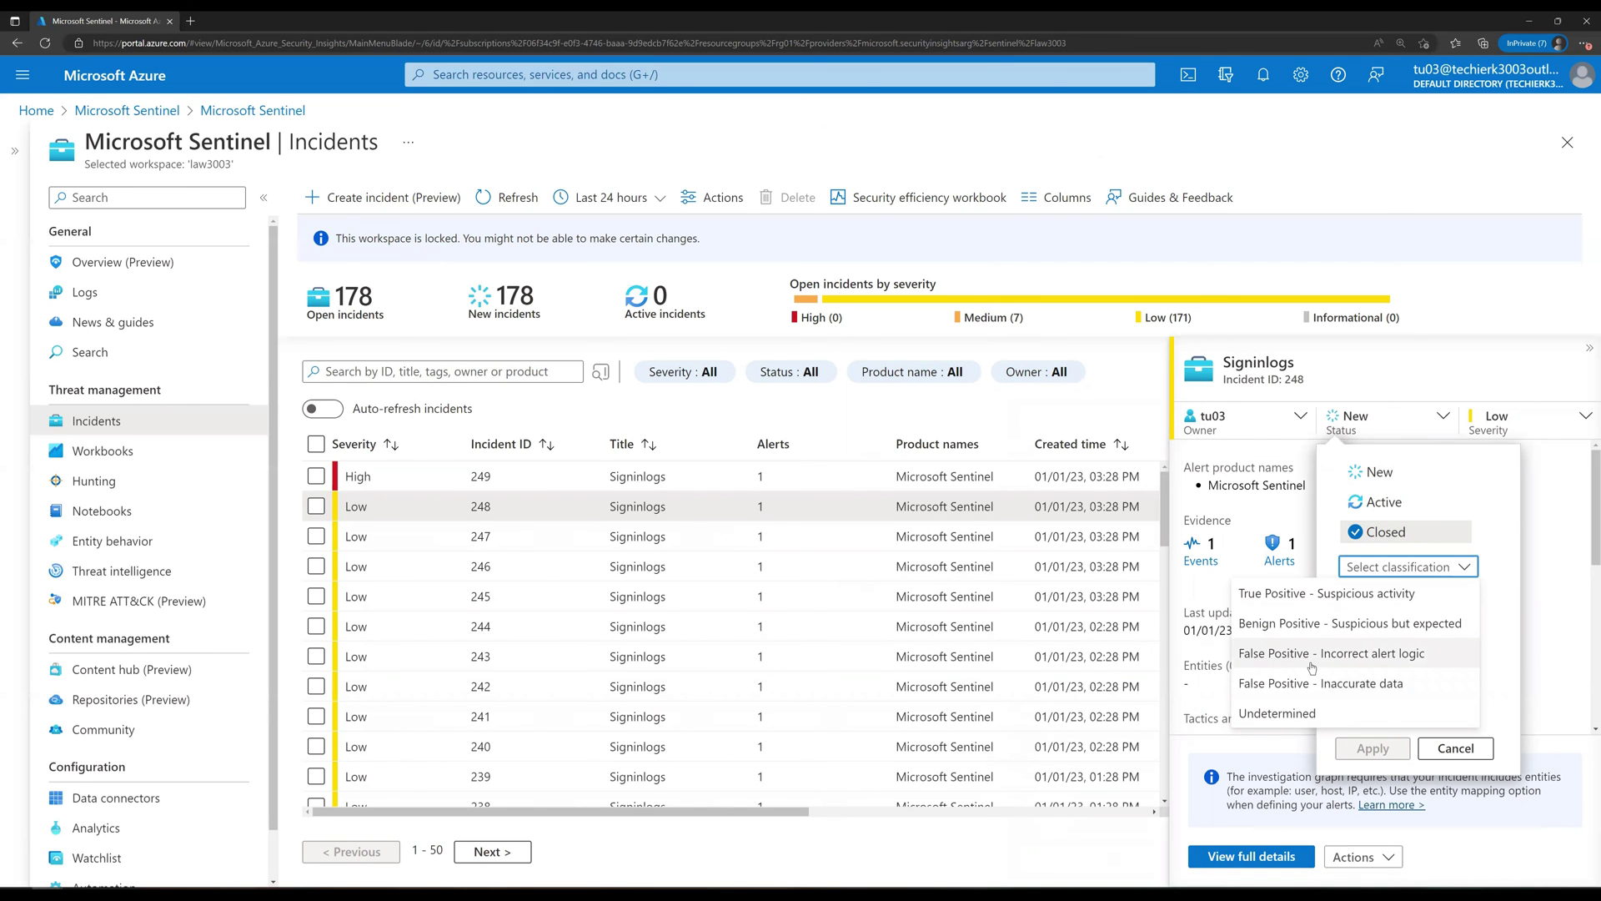
{"action": "left_click", "coordinate": [1317, 602]}
{"action": "left_click", "coordinate": [1376, 644]}
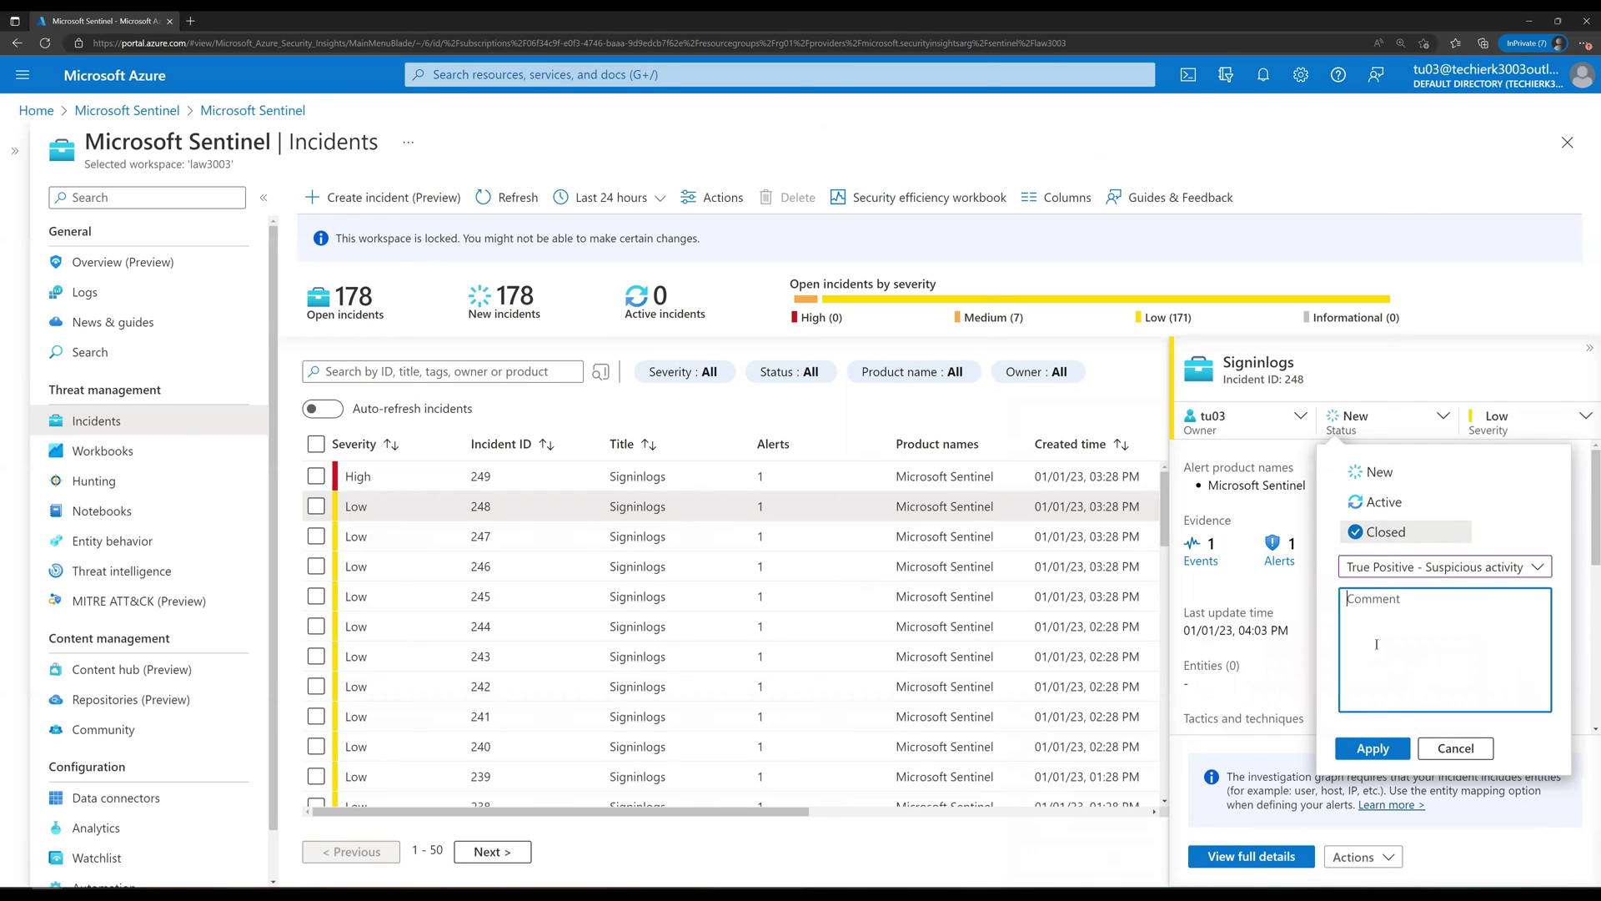
{"action": "type", "text": "Test"}
{"action": "left_click", "coordinate": [1390, 750]}
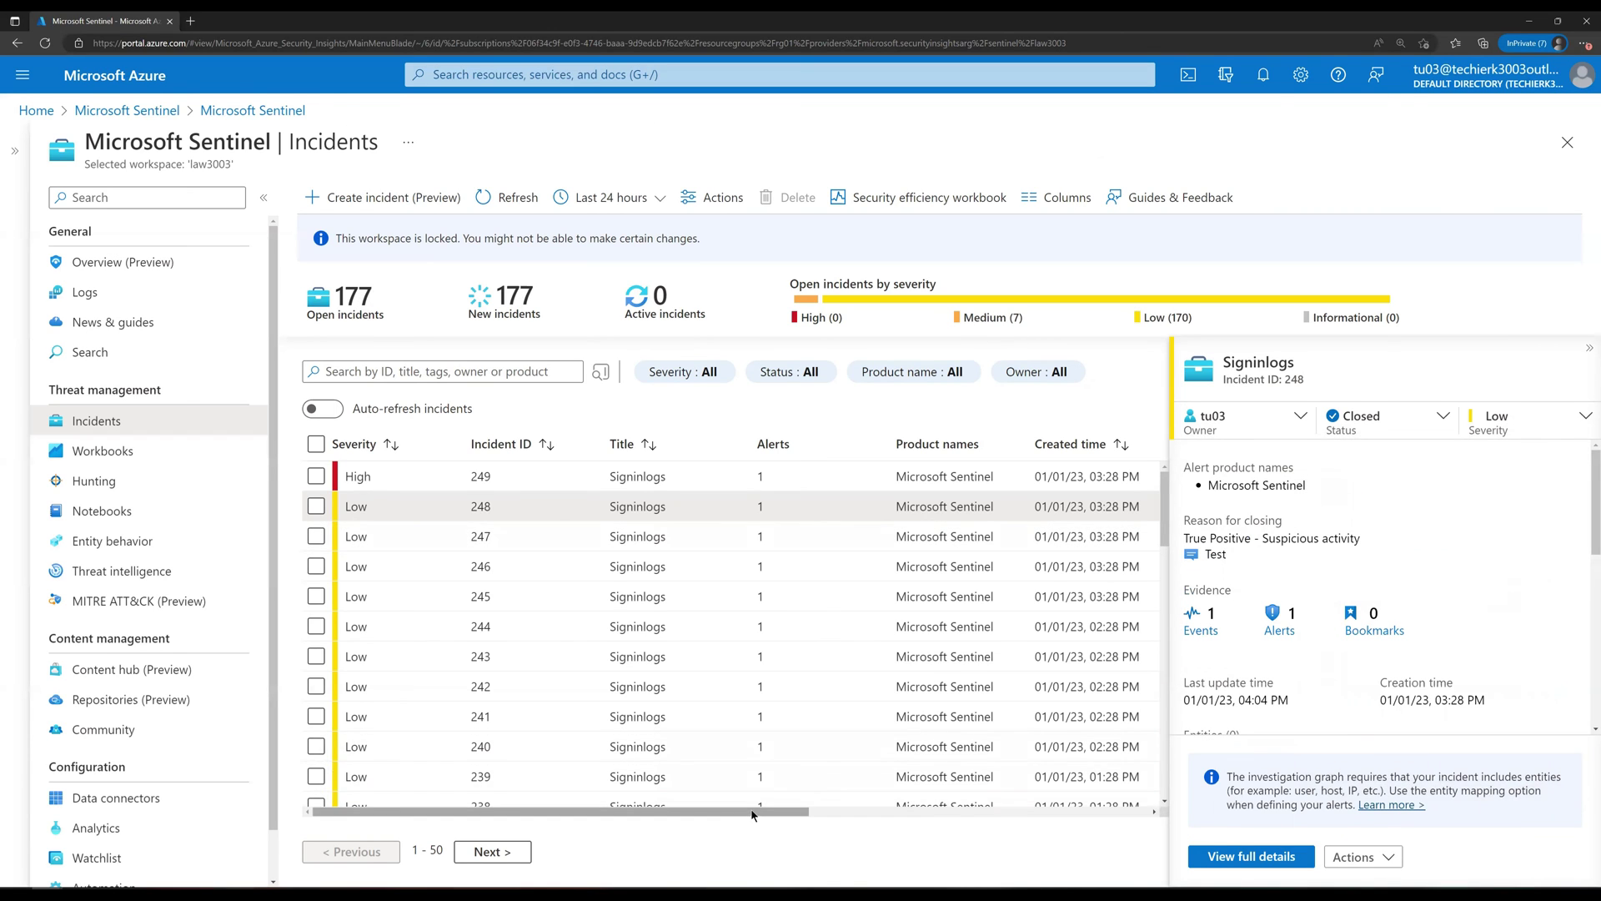
{"action": "left_click_drag", "start_coordinate": [872, 811], "coordinate": [1077, 825]}
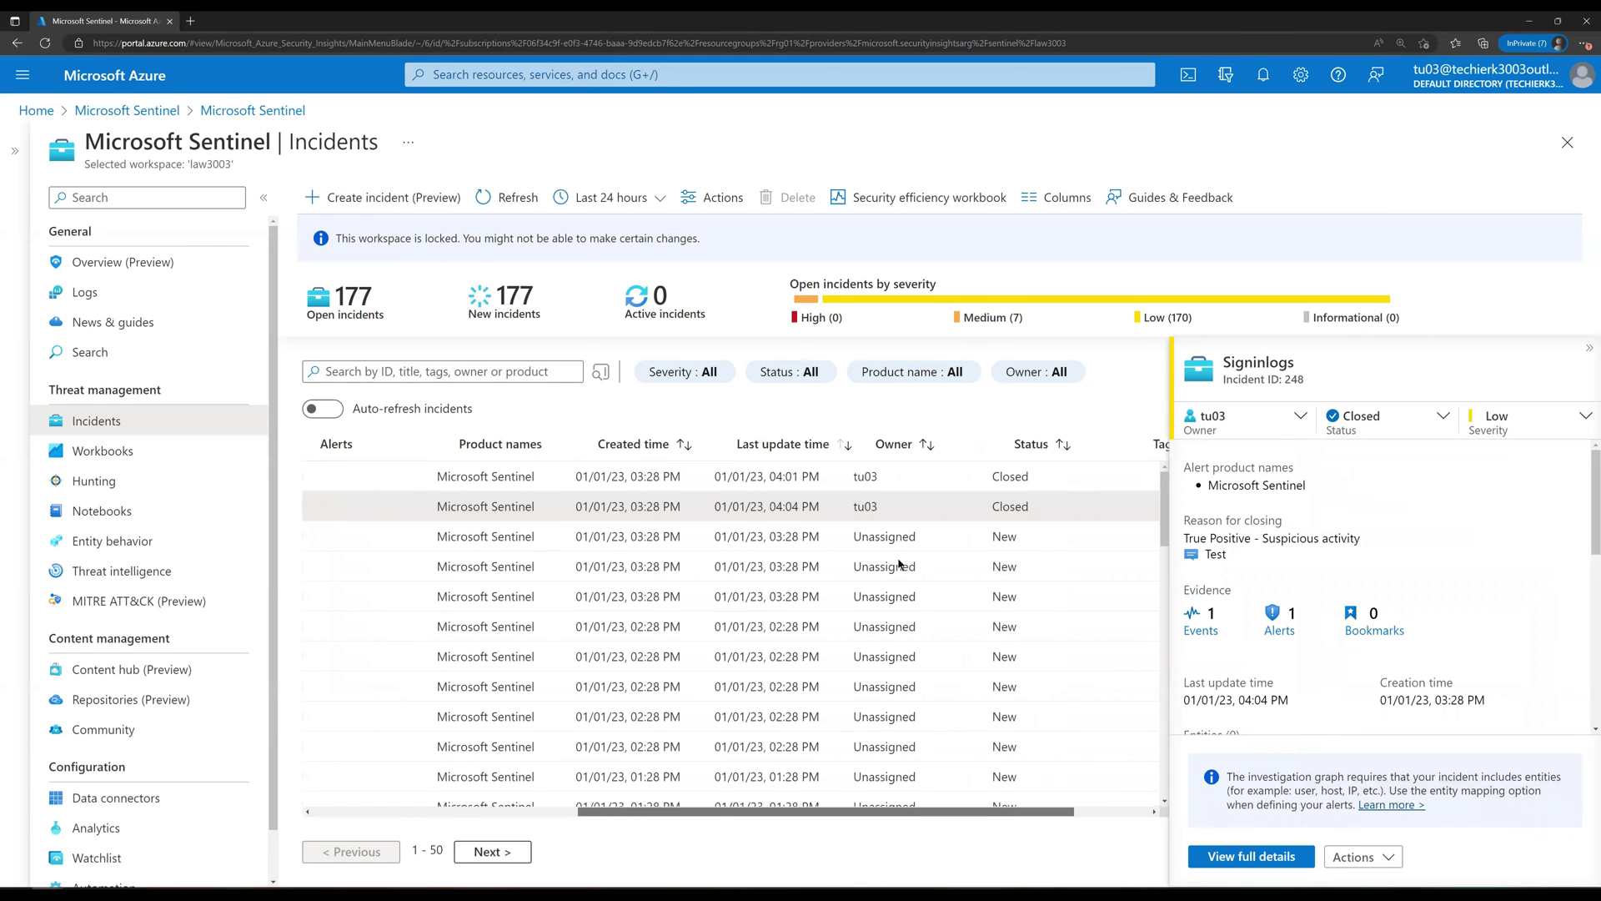